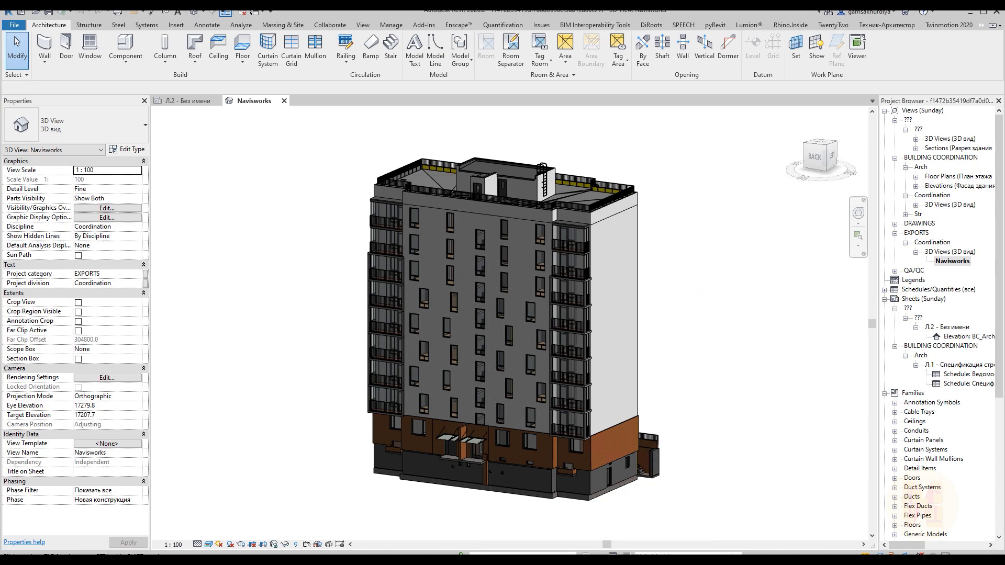
pyautogui.moveTo(770, 11); pyautogui.dragTo(813, 34)
pyautogui.press('Escape')
pyautogui.keyDown('shift'); pyautogui.moveTo(723, 325); pyautogui.dragTo(681, 325, button='middle'); pyautogui.keyUp('shift')
pyautogui.scroll(3, 511, 212)
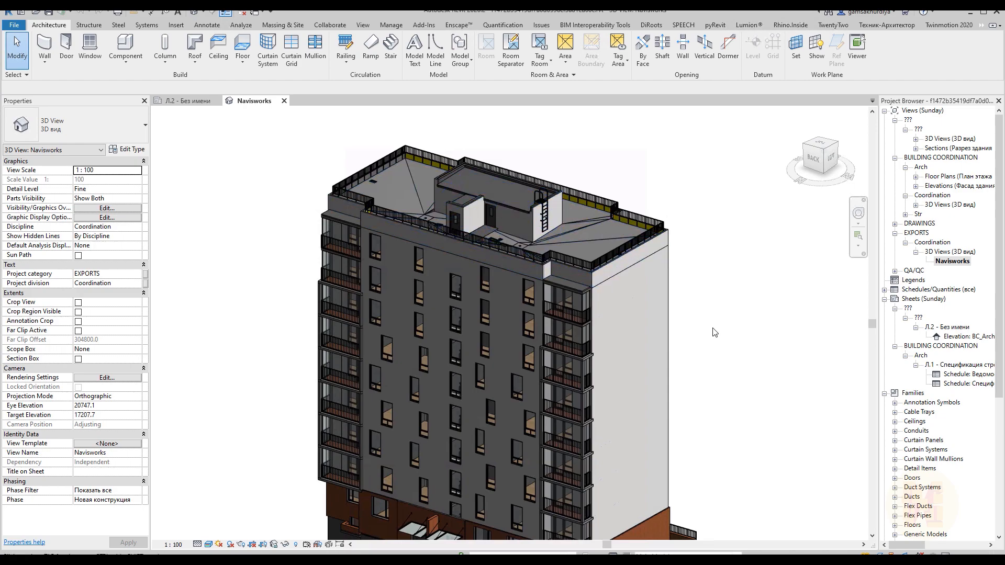
pyautogui.keyDown('shift'); pyautogui.moveTo(570, 277); pyautogui.dragTo(589, 253, button='middle'); pyautogui.keyUp('shift')
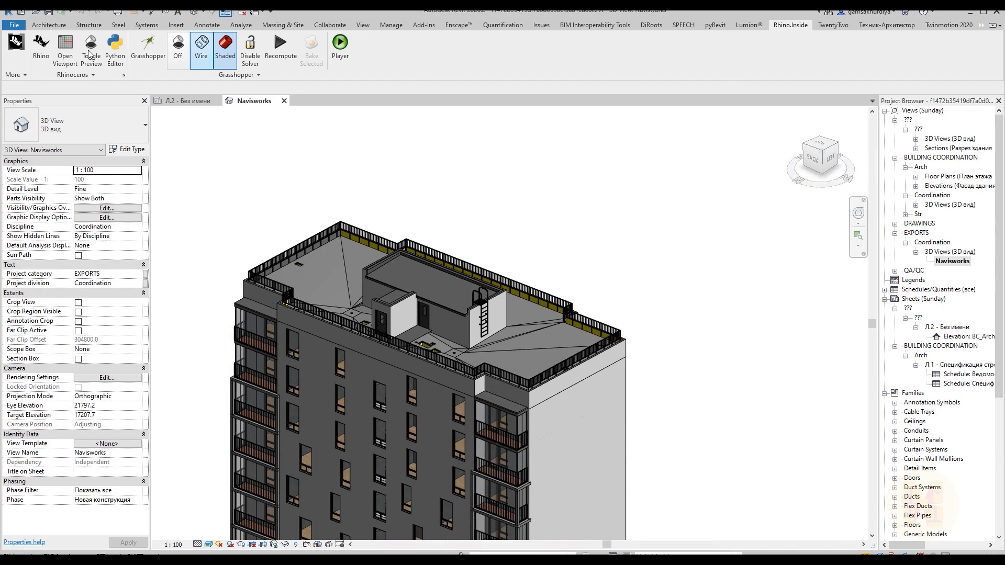
# Open Grasshopper through Rhino.Inside and place a Revit Edge parameter on the empty canvas.
pyautogui.click(148, 46)
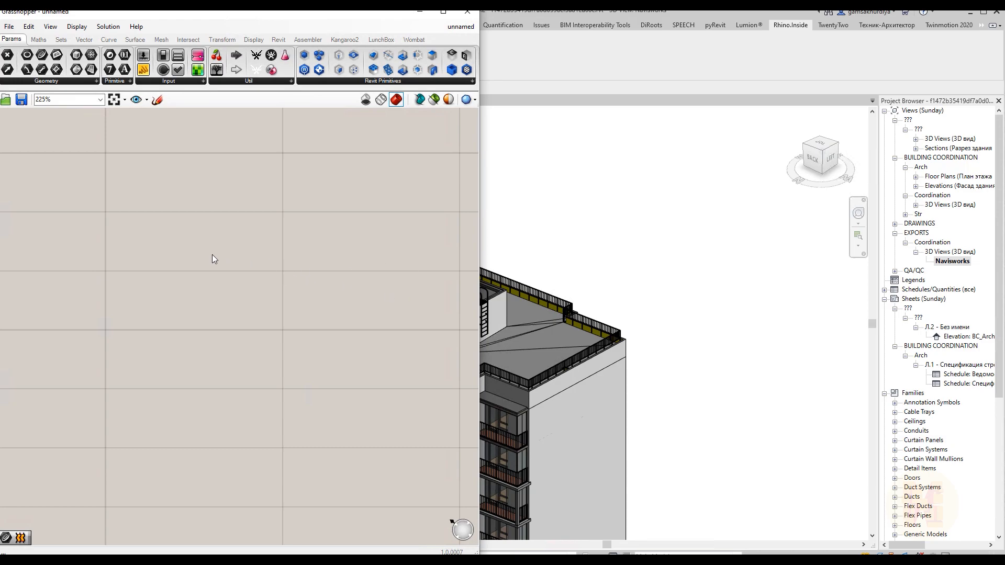
pyautogui.doubleClick(133, 207)
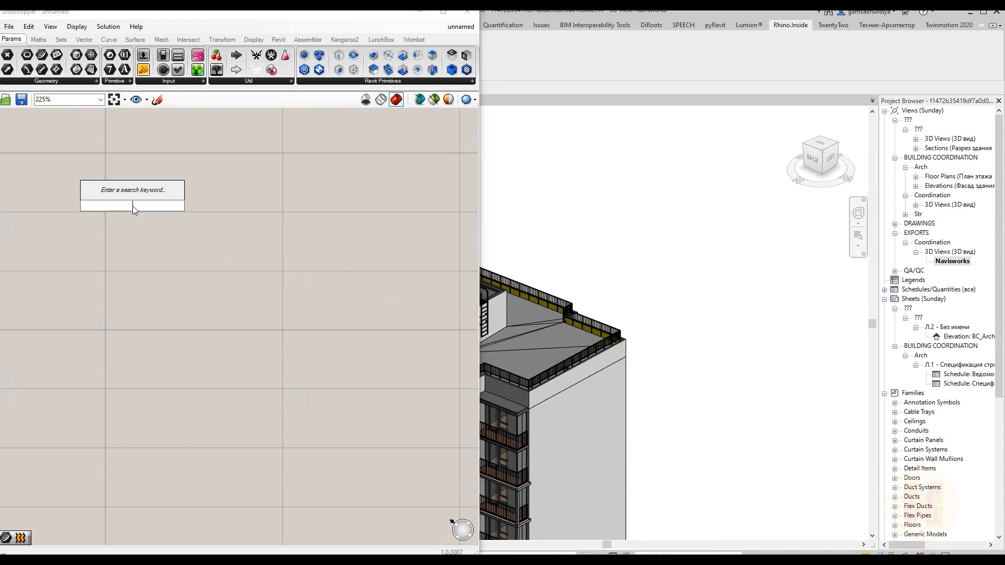
pyautogui.write('edge')
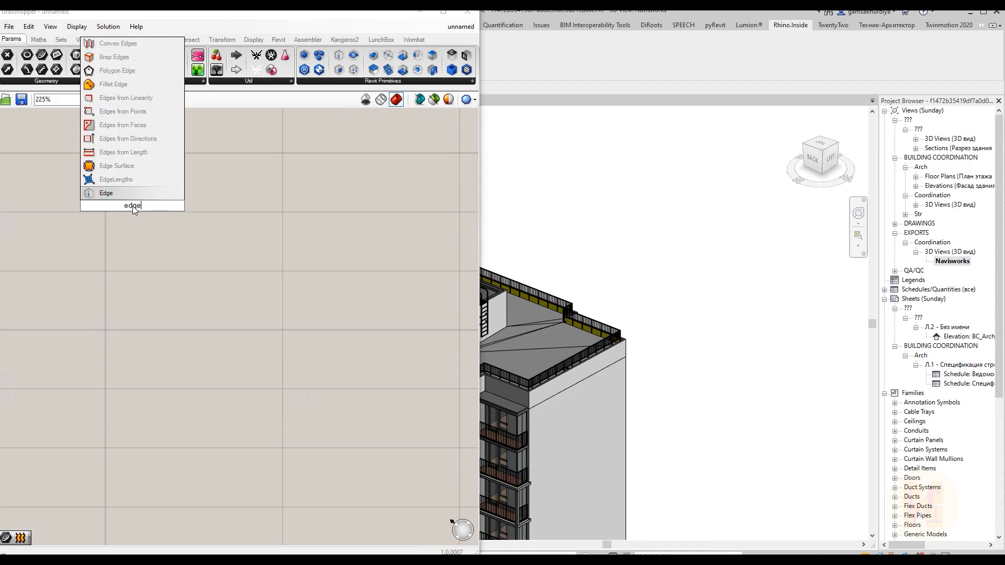
pyautogui.click(92, 196)
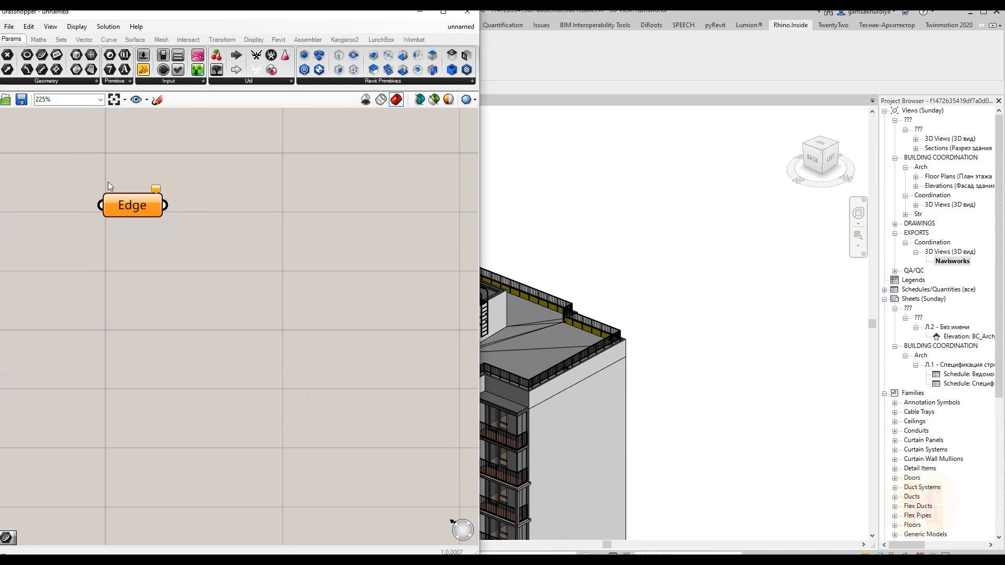
# Set multiple edges in the Edge parameter, picking the outer top edges of the parapet walls at both short ends of the roof.
pyautogui.rightClick(140, 210)
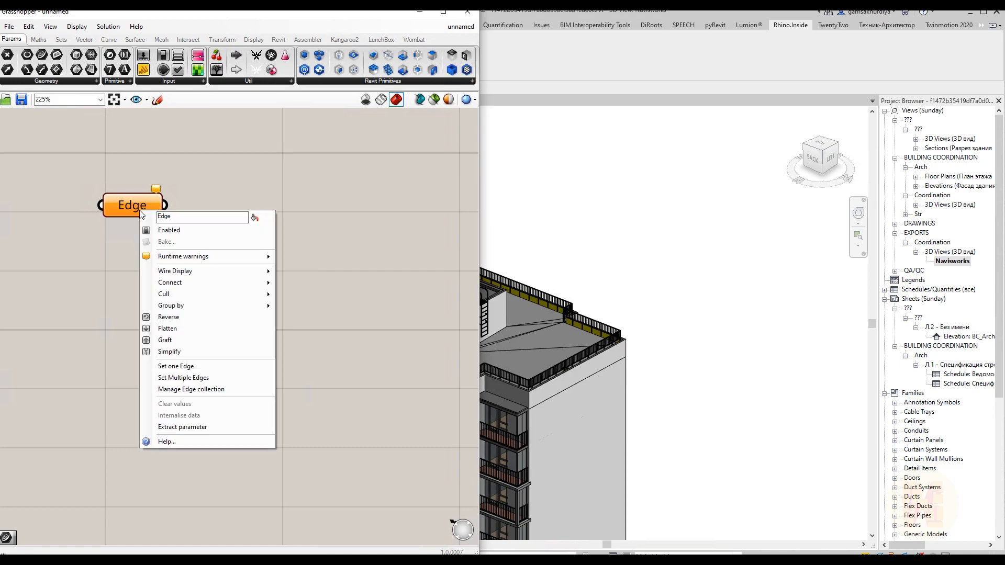
pyautogui.click(180, 378)
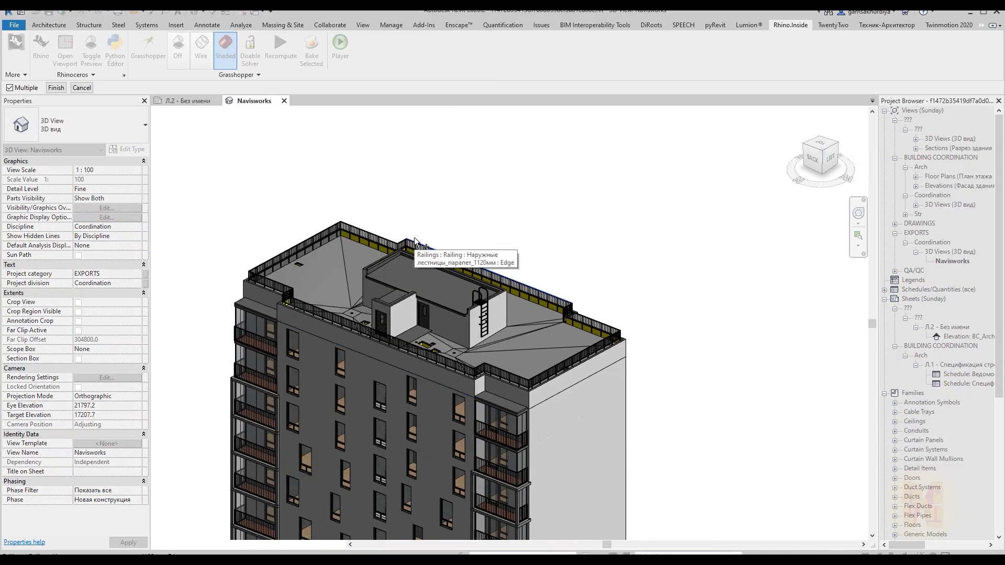
pyautogui.scroll(5, 542, 376)
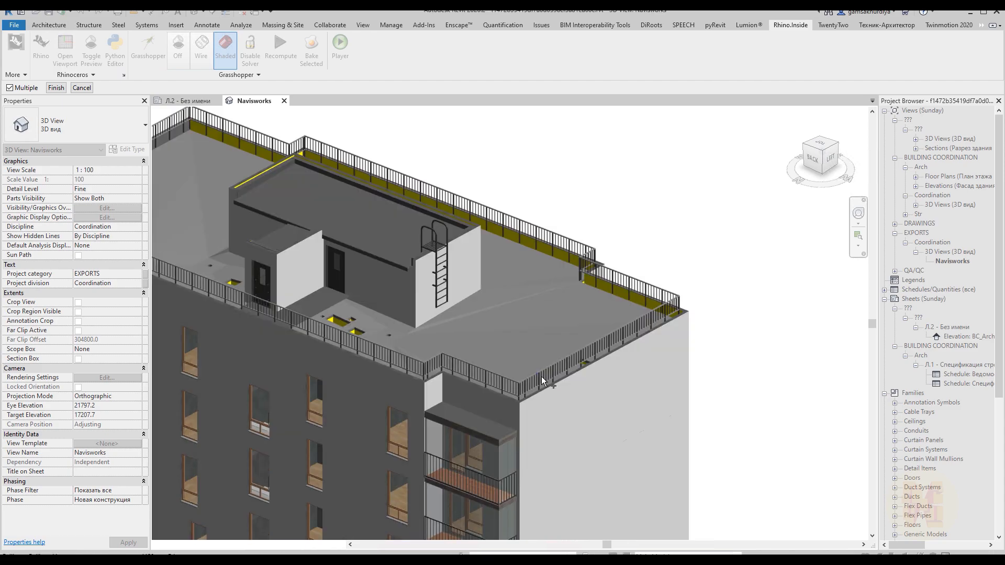
pyautogui.click(545, 399)
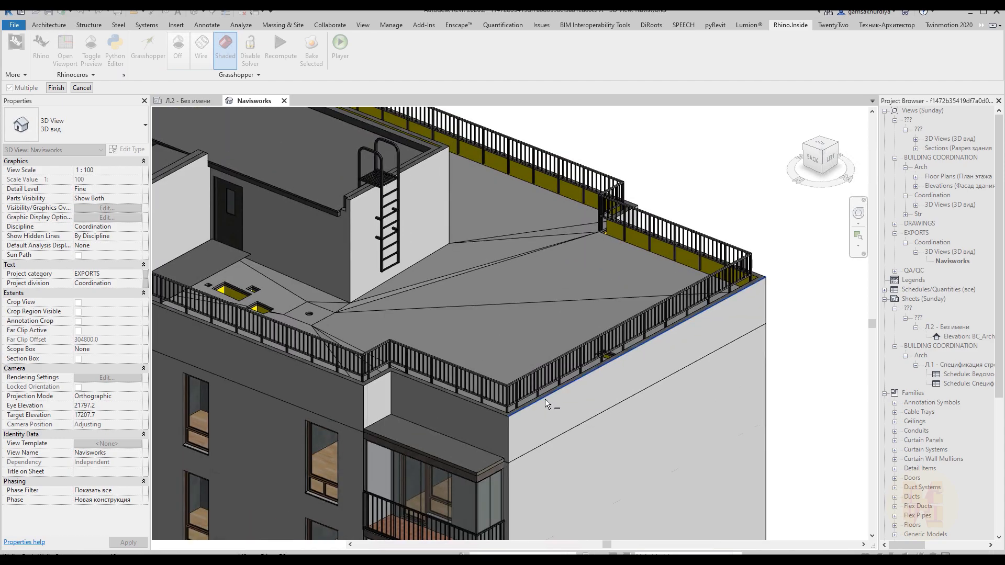
pyautogui.scroll(-3, 601, 397)
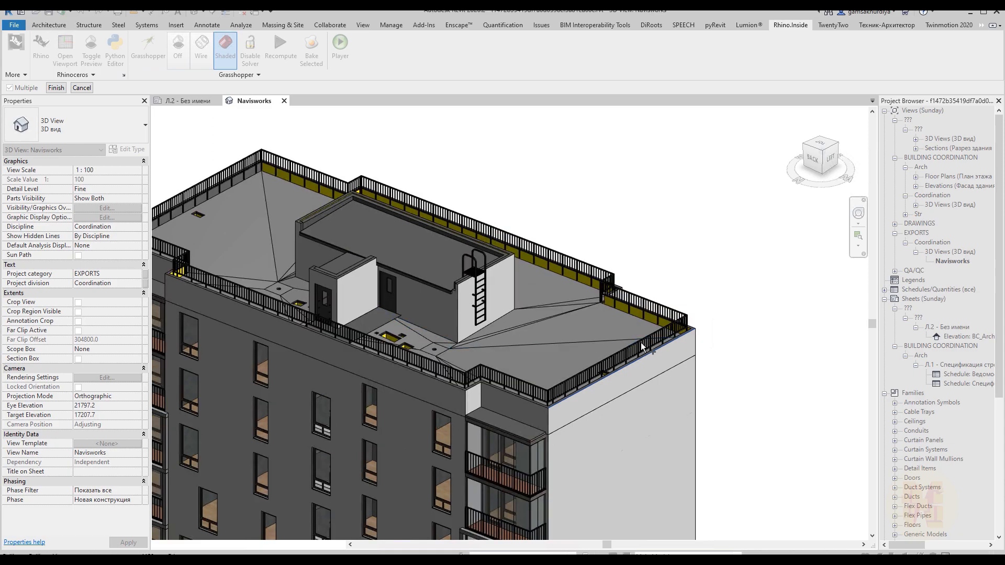
pyautogui.keyDown('shift'); pyautogui.moveTo(427, 320); pyautogui.dragTo(355, 421, button='middle'); pyautogui.keyUp('shift')
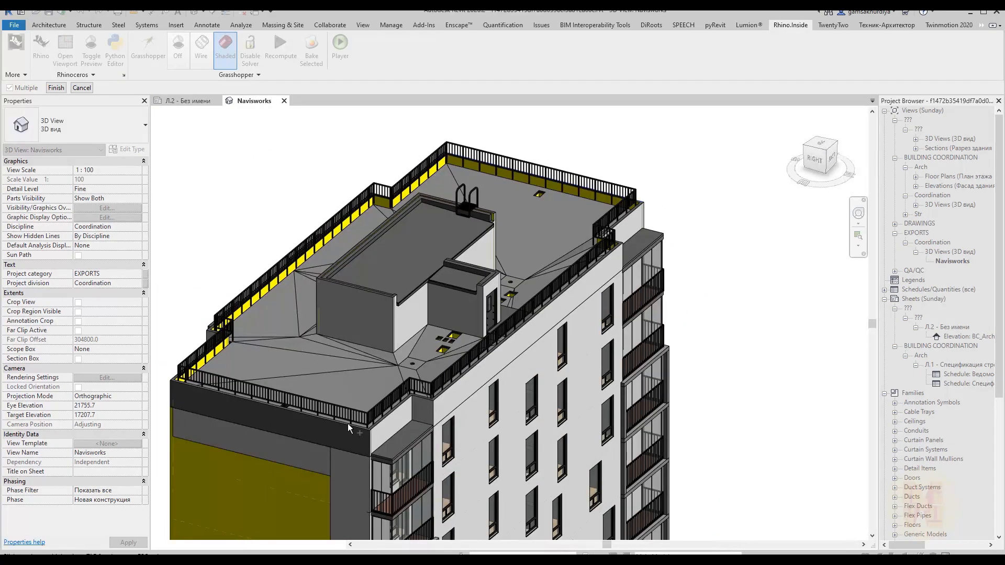
pyautogui.scroll(5, 355, 422)
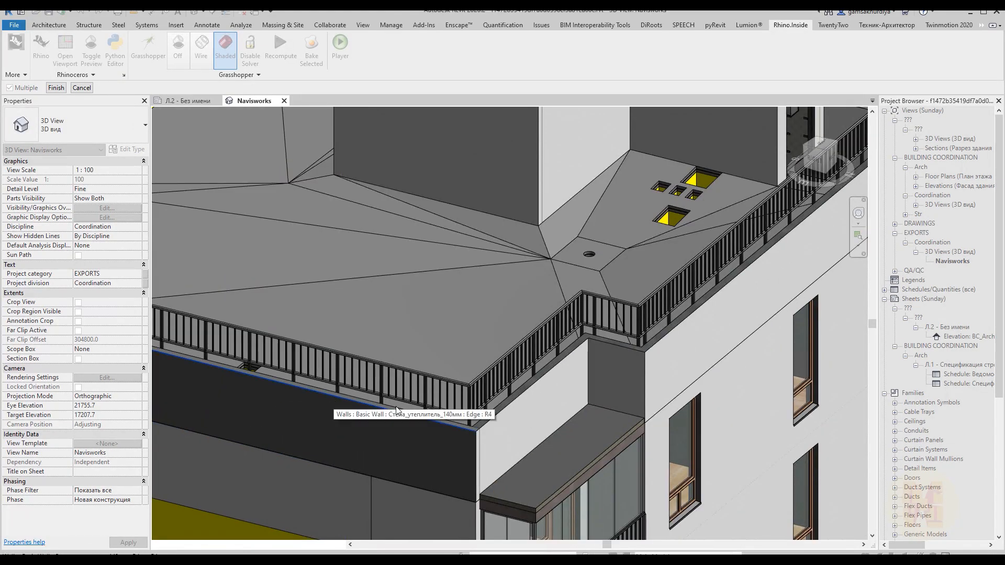
pyautogui.scroll(-5, 540, 398)
pyautogui.keyDown('shift'); pyautogui.moveTo(541, 398); pyautogui.dragTo(520, 300, button='middle'); pyautogui.keyUp('shift')
pyautogui.scroll(2, 455, 298)
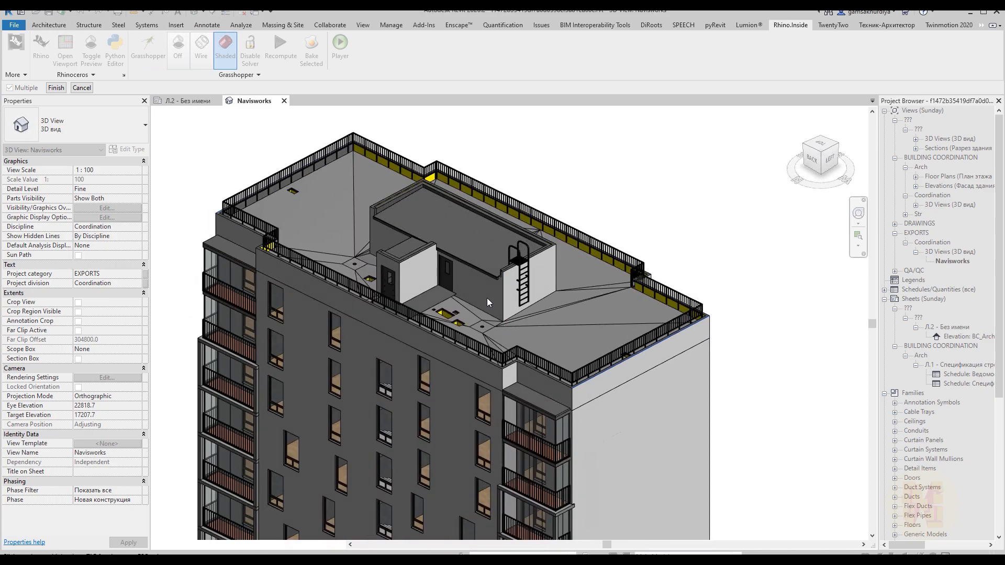
pyautogui.click(61, 88)
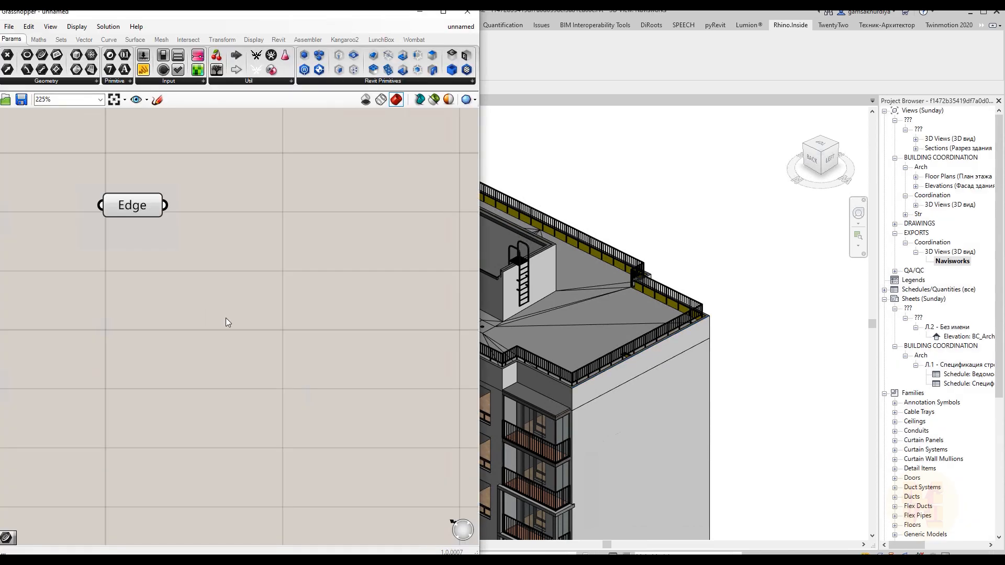
# Add a Curve parameter beside the Edge parameter and connect the Edge output to its input.
pyautogui.moveTo(135, 216); pyautogui.dragTo(128, 218)
pyautogui.doubleClick(211, 216)
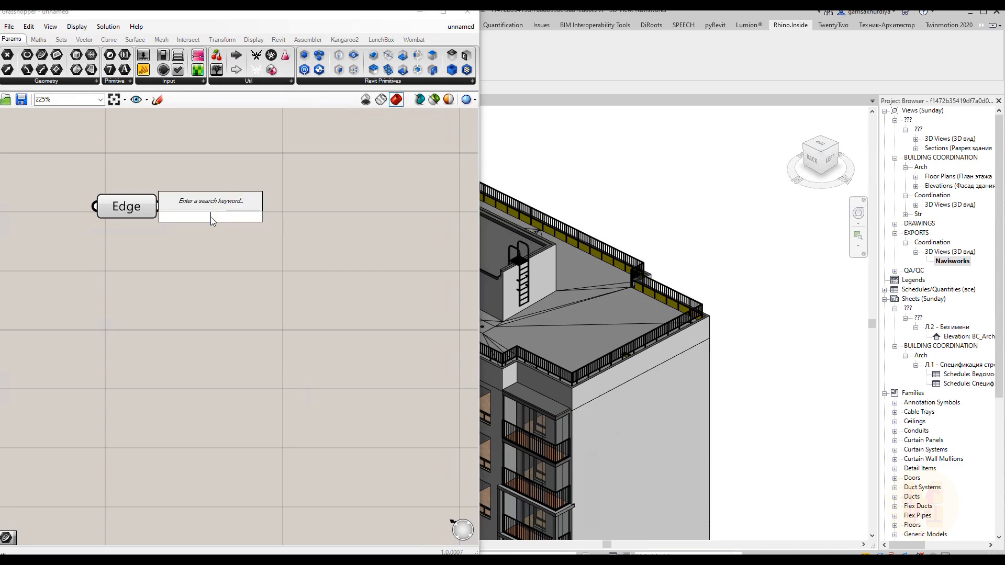
pyautogui.write('cr')
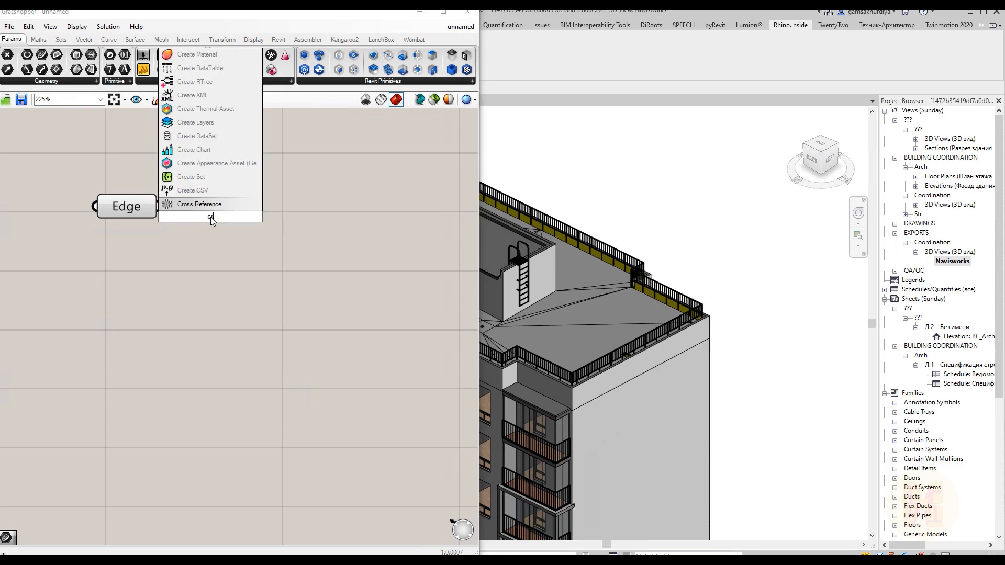
pyautogui.press('BackSpace')
pyautogui.write('urve')
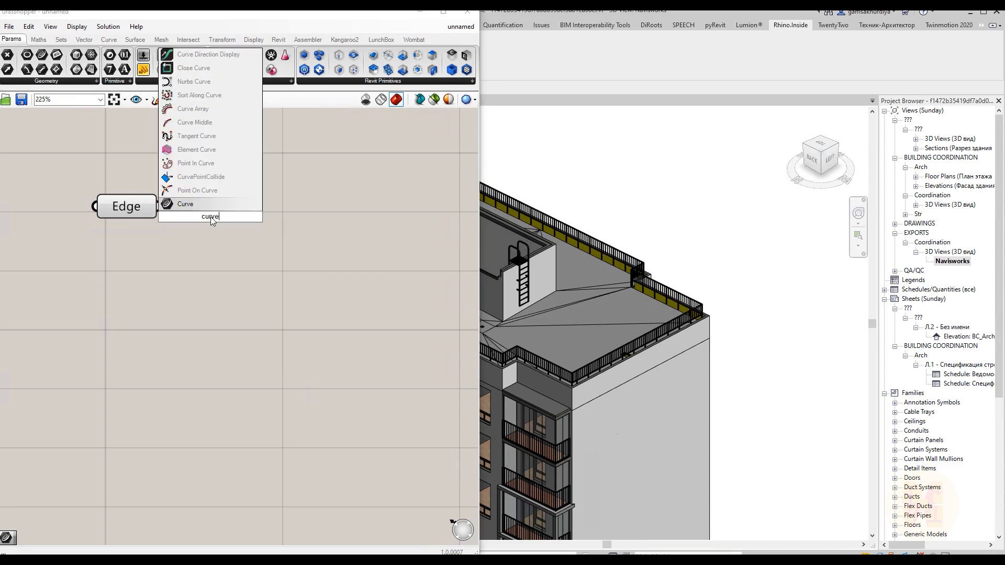
pyautogui.click(185, 205)
pyautogui.moveTo(209, 226); pyautogui.dragTo(252, 217)
pyautogui.moveTo(172, 208); pyautogui.dragTo(220, 209)
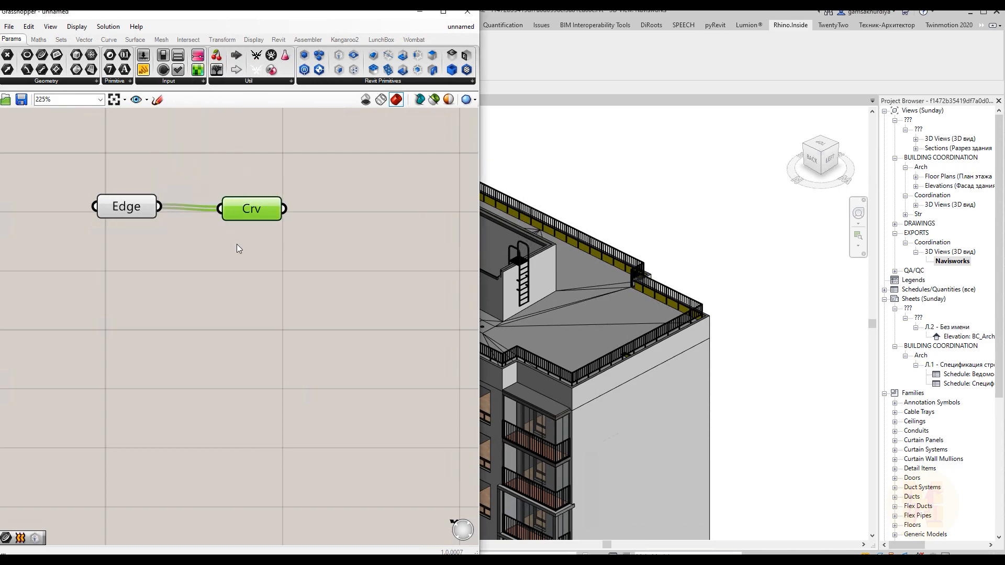
# Switch to the Rhino window and delete the leftover open curve that overlaps one of the previewed roof edges.
pyautogui.click(306, 154)
pyautogui.click(558, 56)
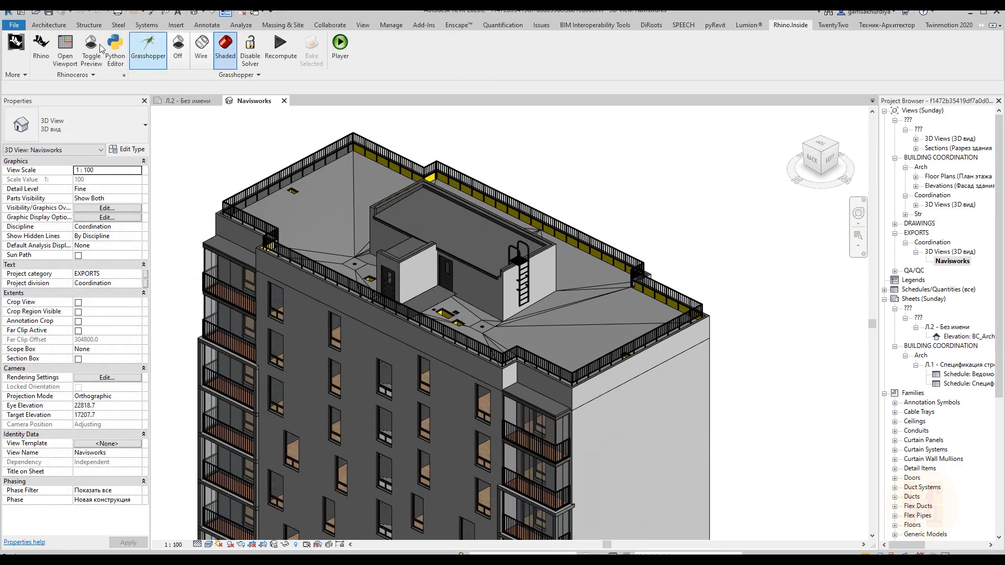
pyautogui.click(38, 47)
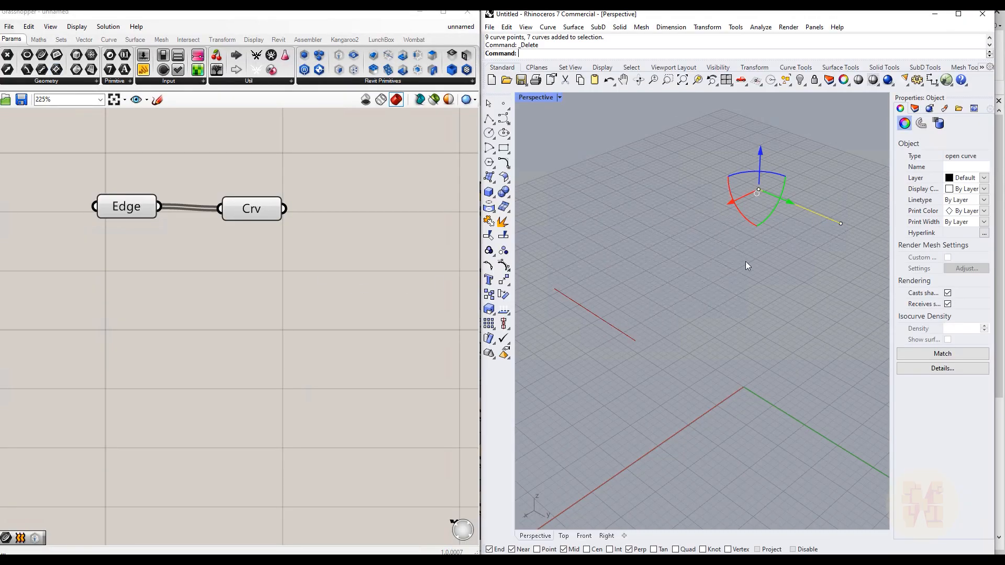
pyautogui.click(687, 303)
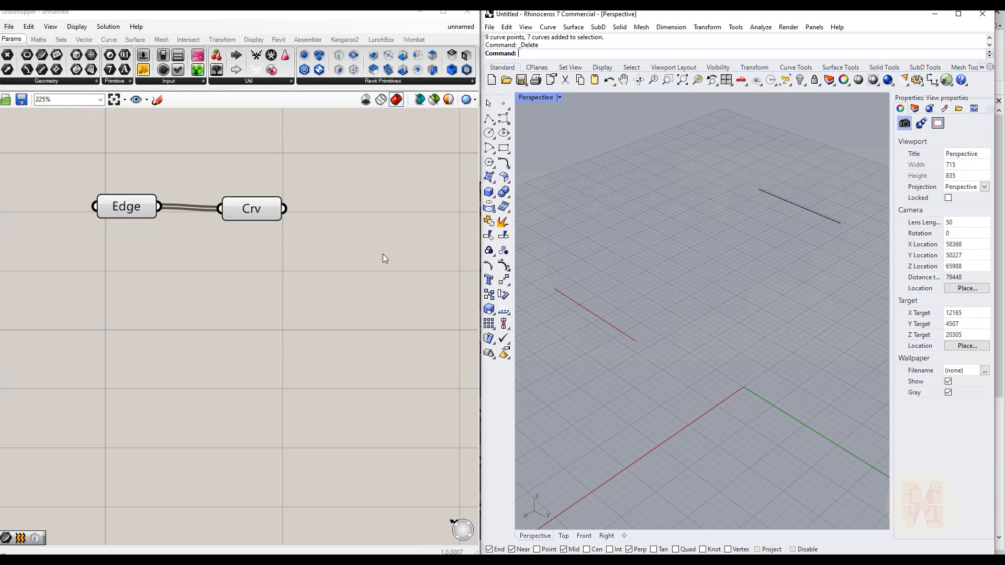
pyautogui.click(797, 205)
pyautogui.press('Delete')
pyautogui.click(322, 235)
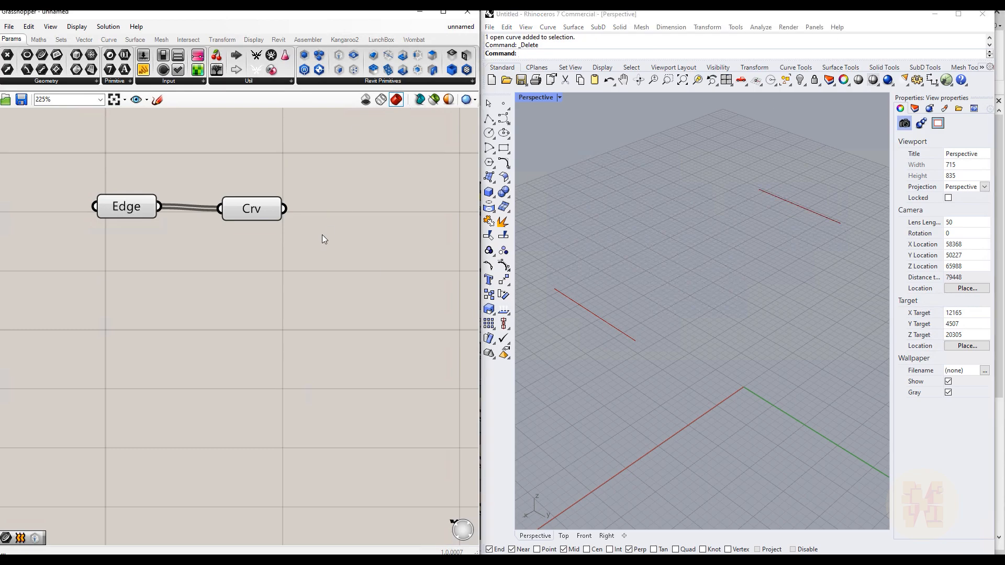
# Bake the Curve parameter into Rhino and check both baked edge lines by selecting them.
pyautogui.rightClick(244, 213)
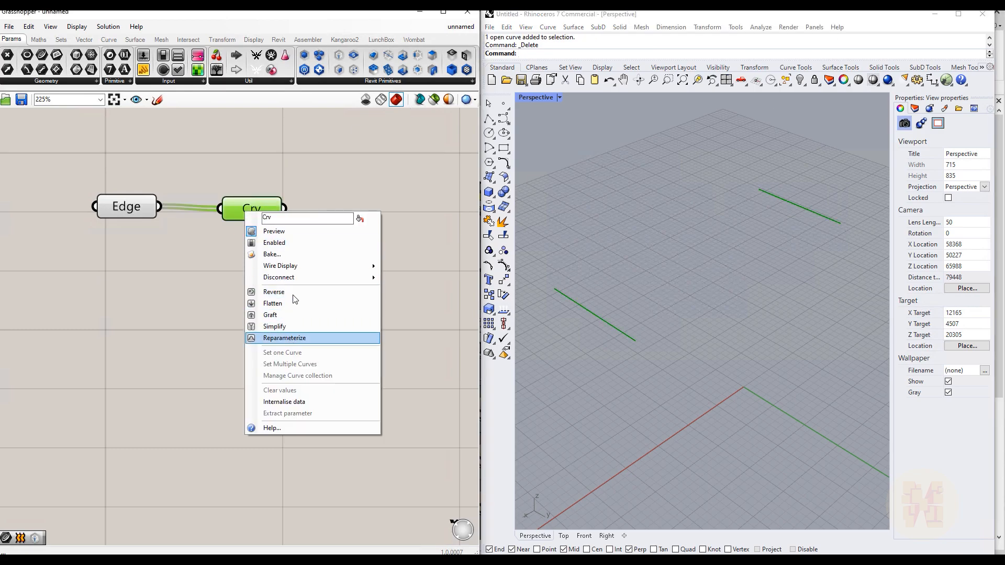
pyautogui.click(285, 255)
pyautogui.click(302, 356)
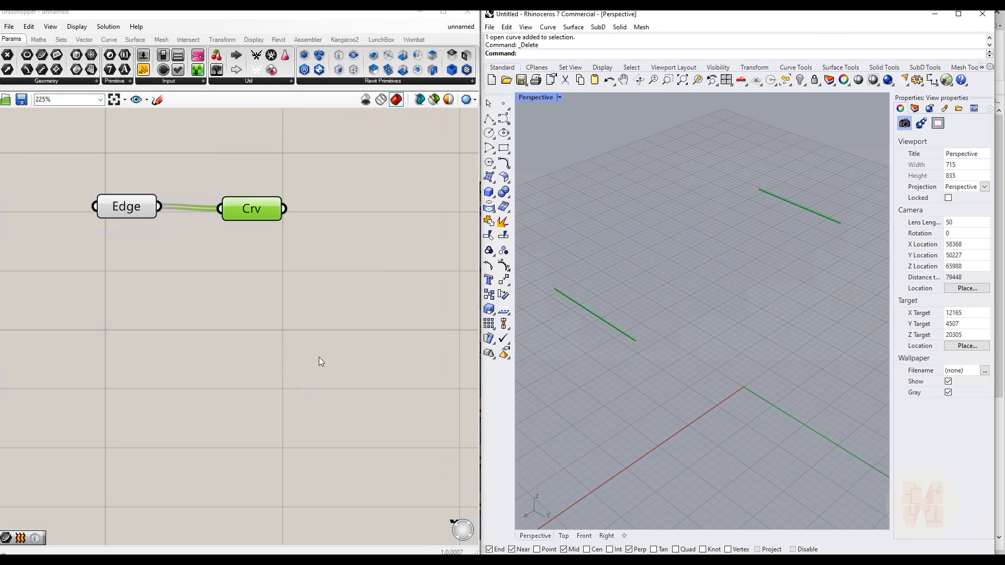
pyautogui.click(614, 331)
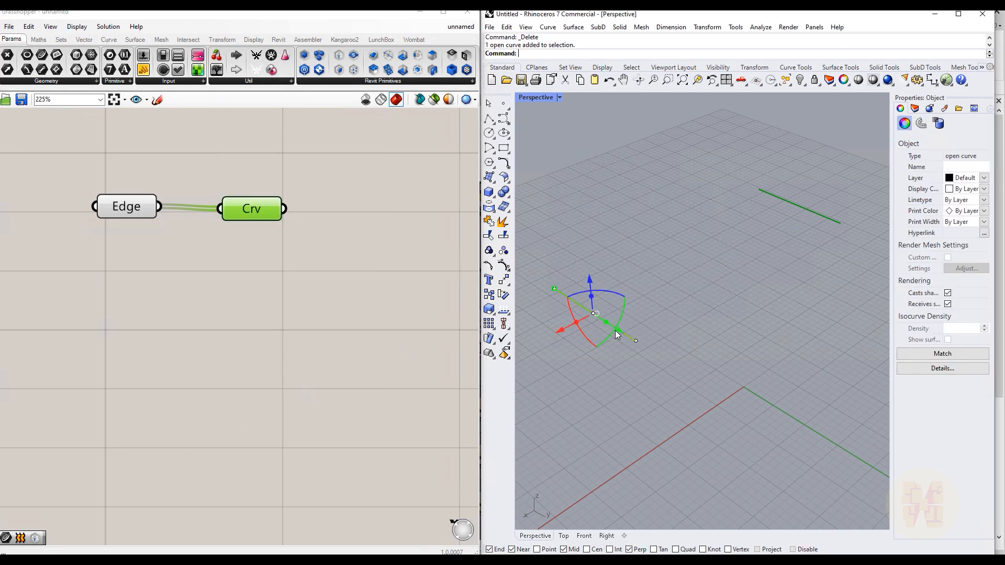
pyautogui.click(805, 208)
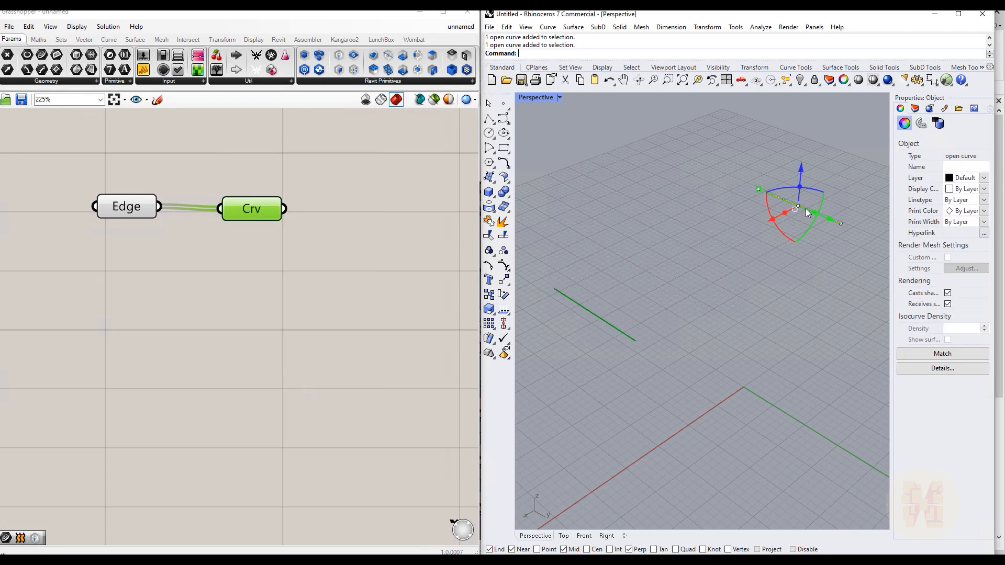
pyautogui.click(772, 316)
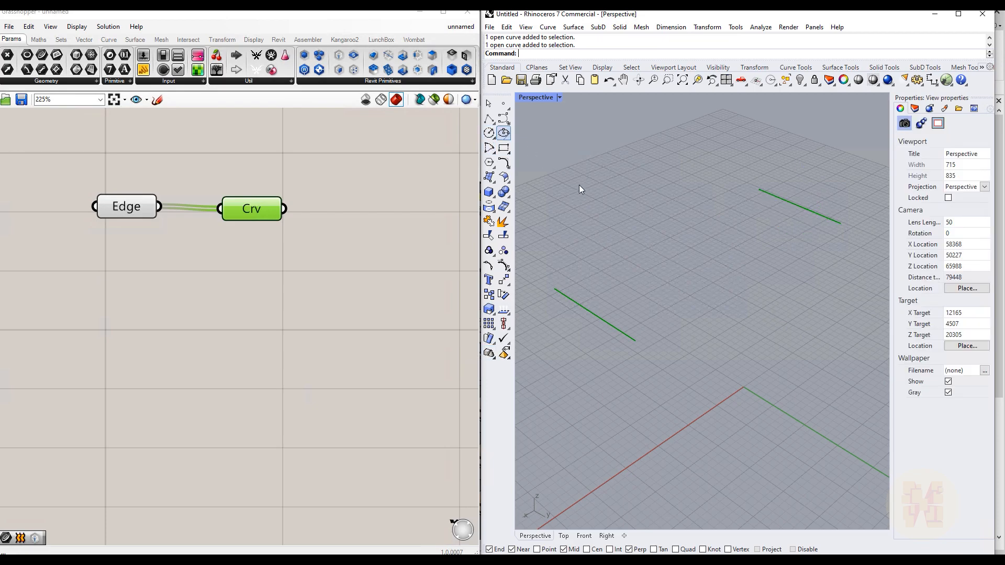
# Draw two polylines connecting the corresponding endpoints of the baked edge lines to close the rectangular roof outline.
pyautogui.click(489, 118)
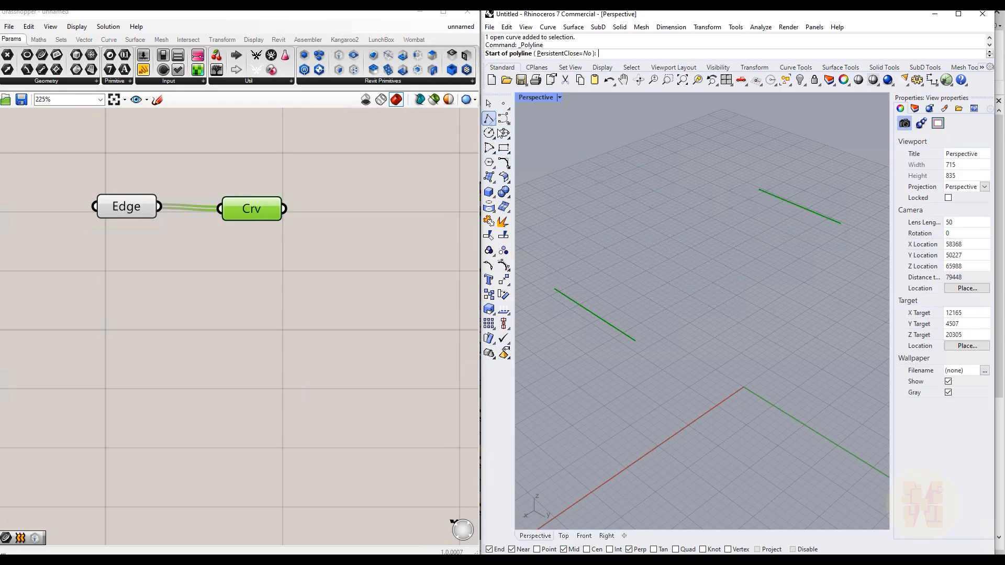
pyautogui.click(555, 289)
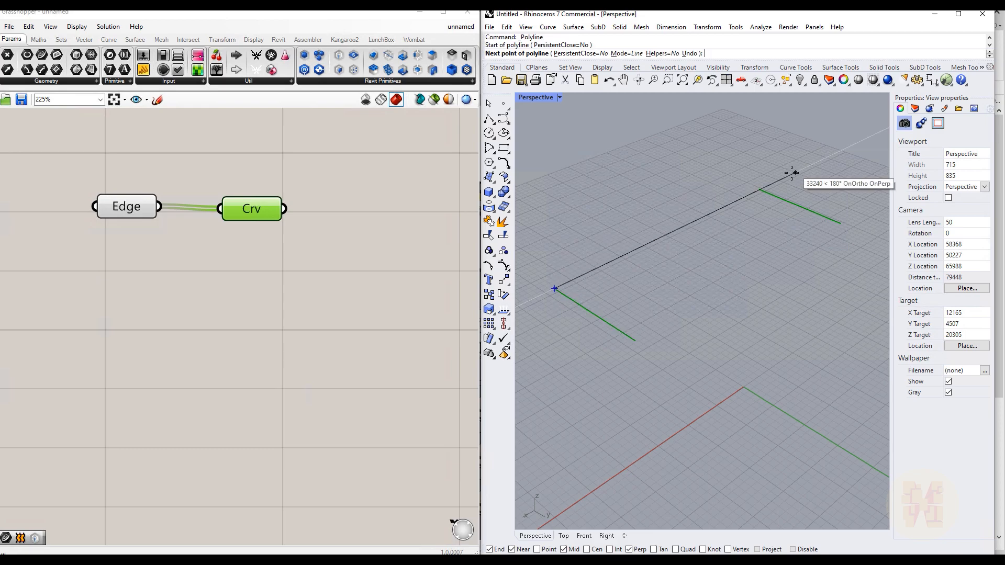
pyautogui.click(760, 189)
pyautogui.press('Return')
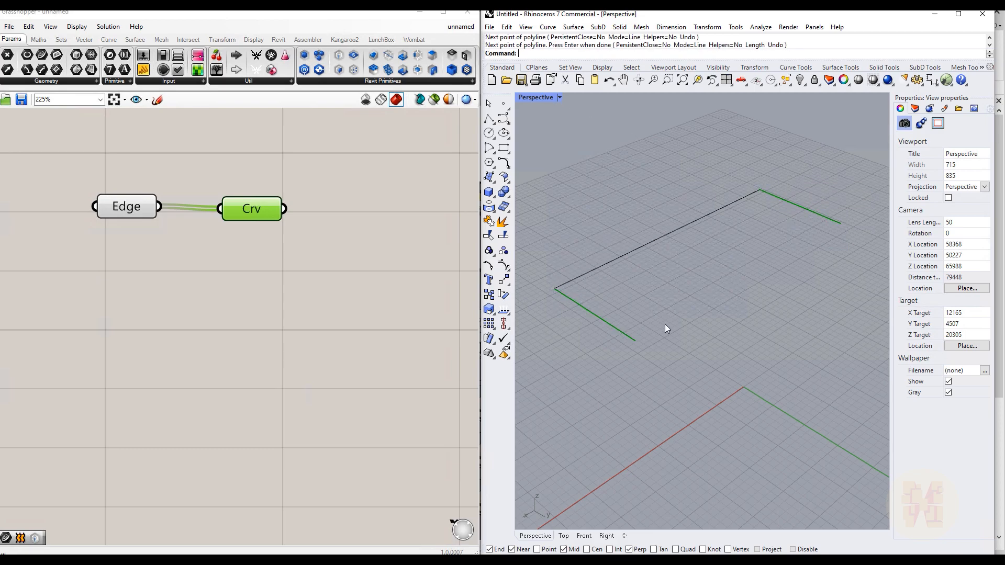
pyautogui.click(489, 118)
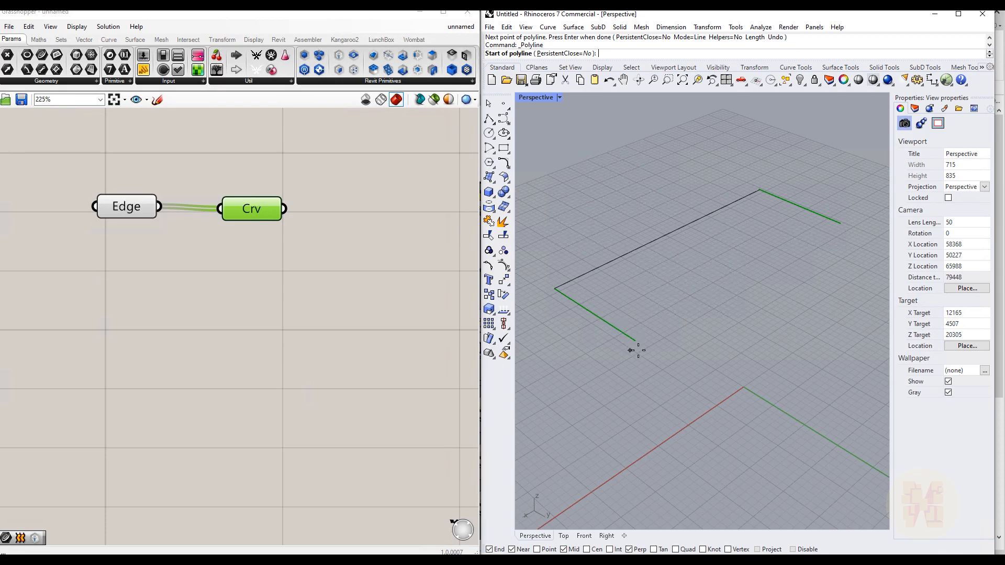
pyautogui.click(636, 341)
pyautogui.click(840, 224)
pyautogui.press('Return')
# Draw three evenly spaced polylines across the rectangular roof outline, each joining its two long sides parallel to the short edges.
pyautogui.click(489, 118)
pyautogui.click(620, 257)
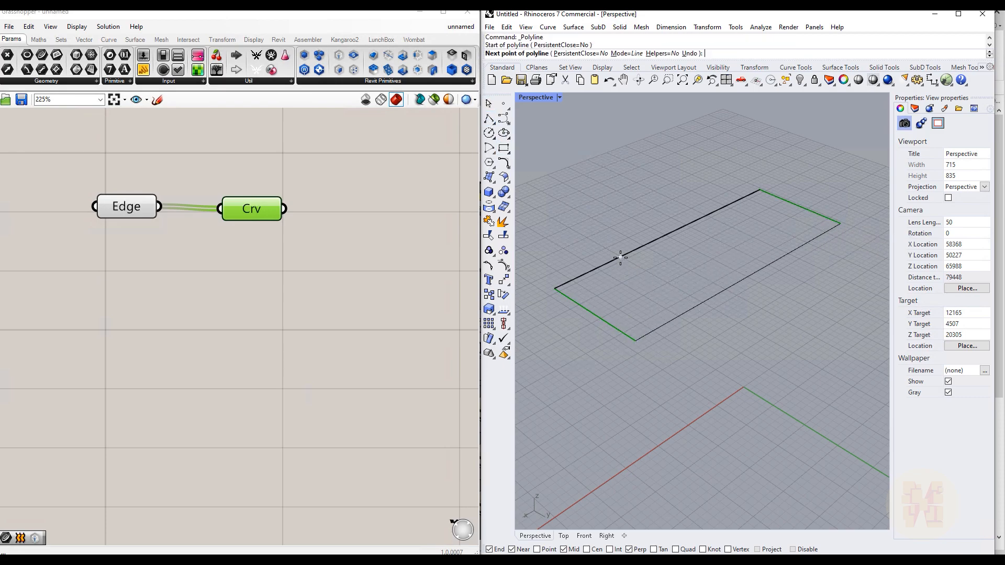
pyautogui.click(705, 297)
pyautogui.press('Return')
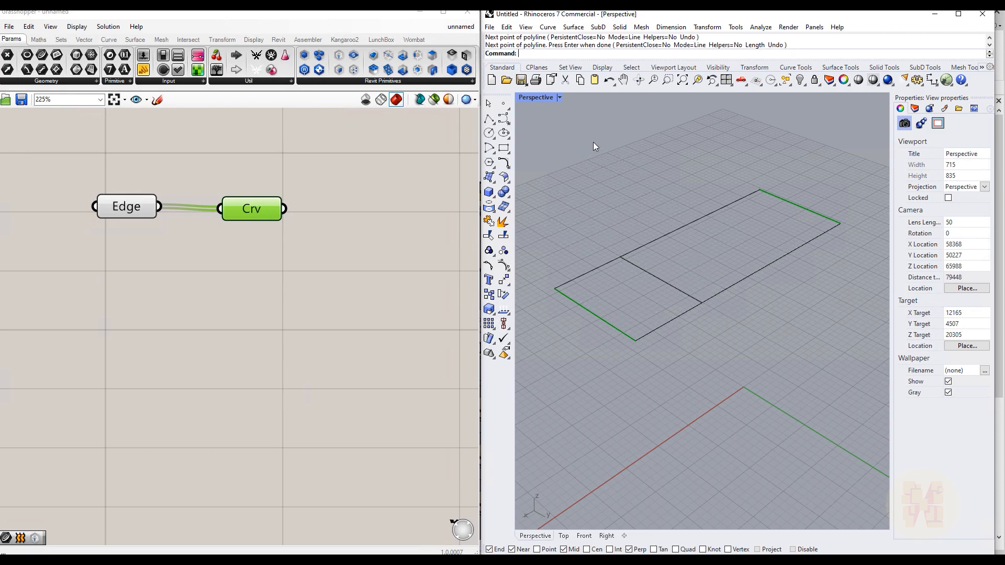
pyautogui.click(489, 118)
pyautogui.click(712, 211)
pyautogui.click(794, 249)
pyautogui.press('Return')
pyautogui.click(489, 119)
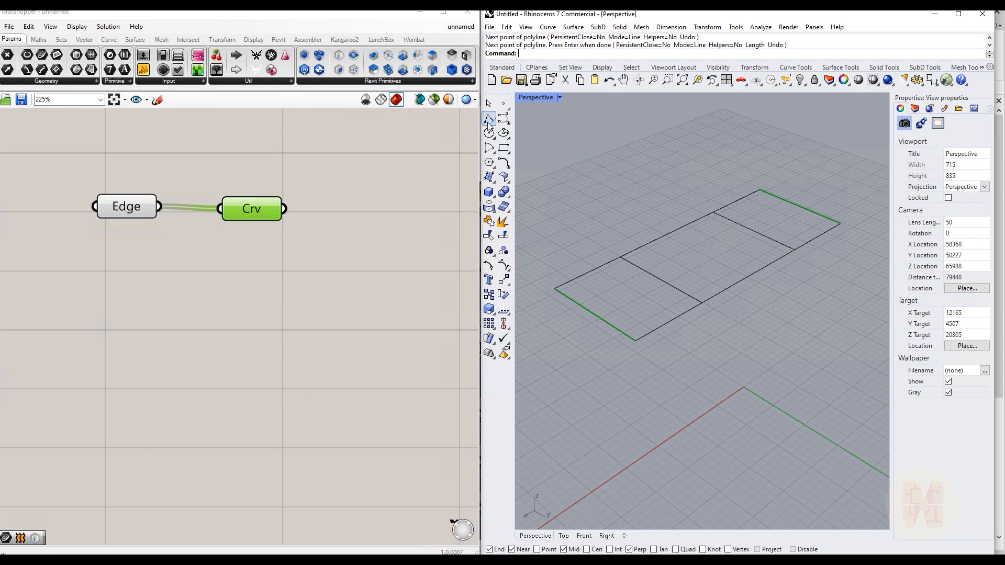
pyautogui.click(670, 232)
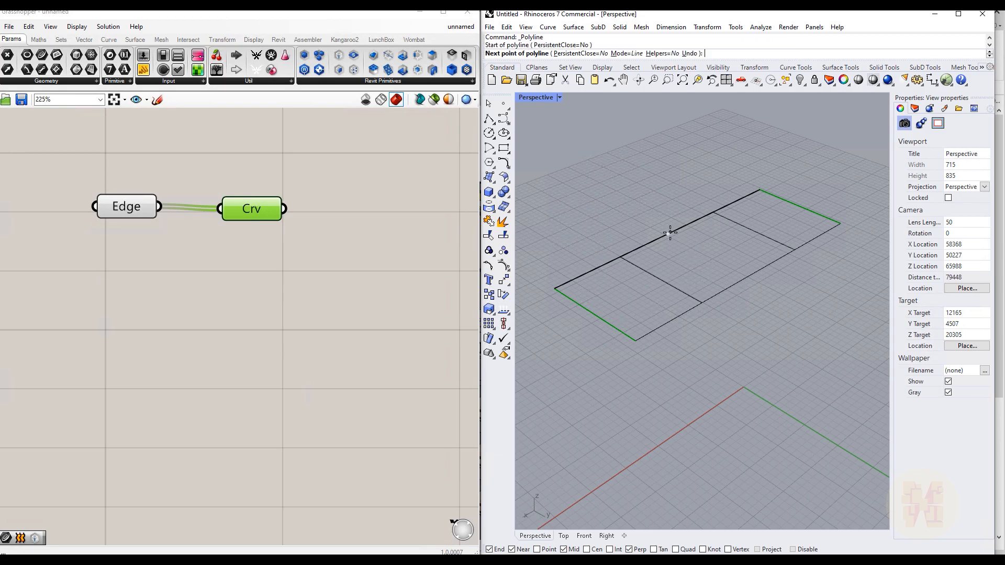
pyautogui.click(747, 274)
pyautogui.press('Return')
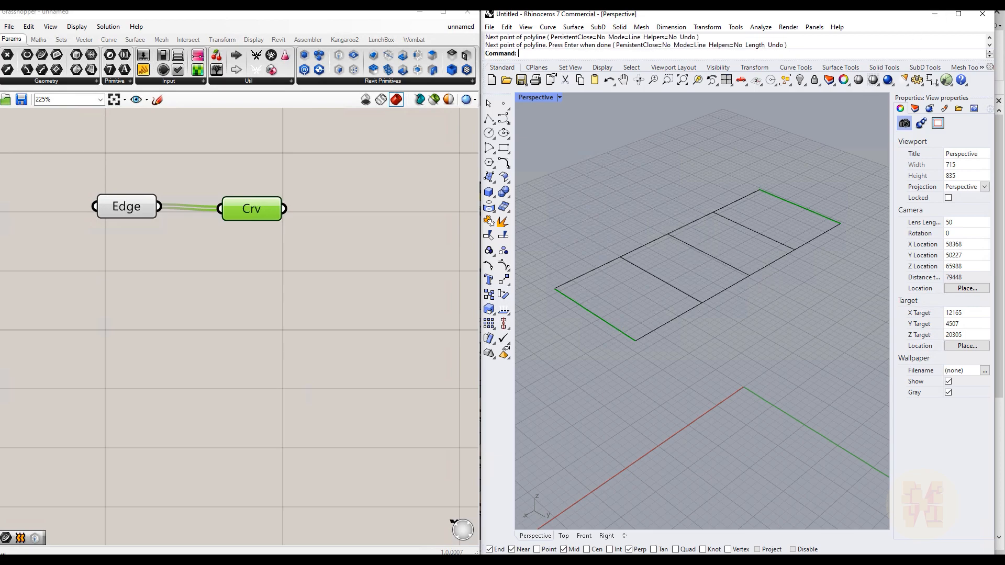
# Rebuild the two short edge lines and the three cross lines with a point count of 3 and degree 2.
pyautogui.click(796, 205)
pyautogui.keyDown('shift'); pyautogui.click(746, 228); pyautogui.keyUp('shift')
pyautogui.keyDown('shift'); pyautogui.click(708, 255); pyautogui.keyUp('shift')
pyautogui.keyDown('shift'); pyautogui.click(667, 283); pyautogui.keyUp('shift')
pyautogui.keyDown('shift'); pyautogui.click(598, 319); pyautogui.keyUp('shift')
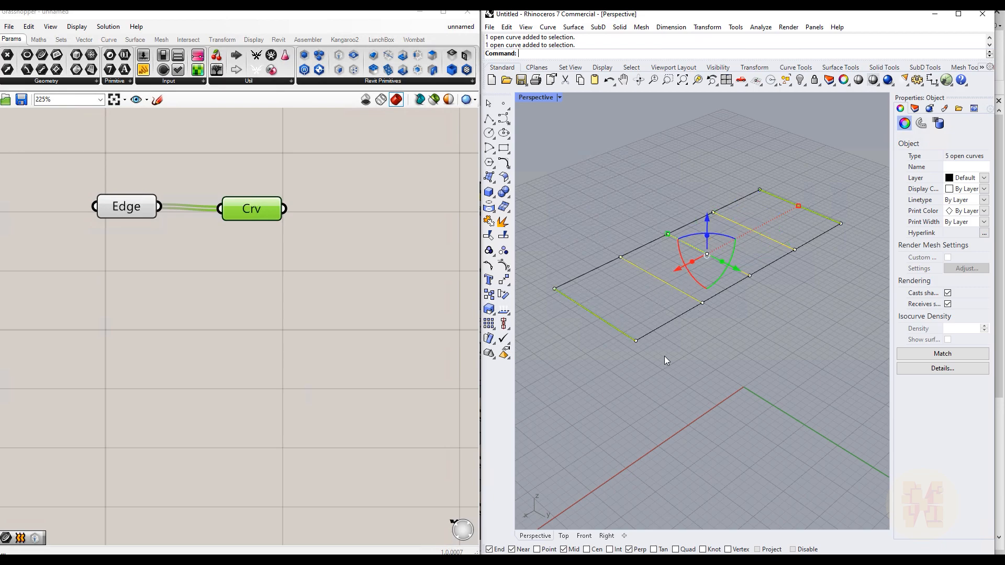
pyautogui.write('Rebuild')
pyautogui.press('Return')
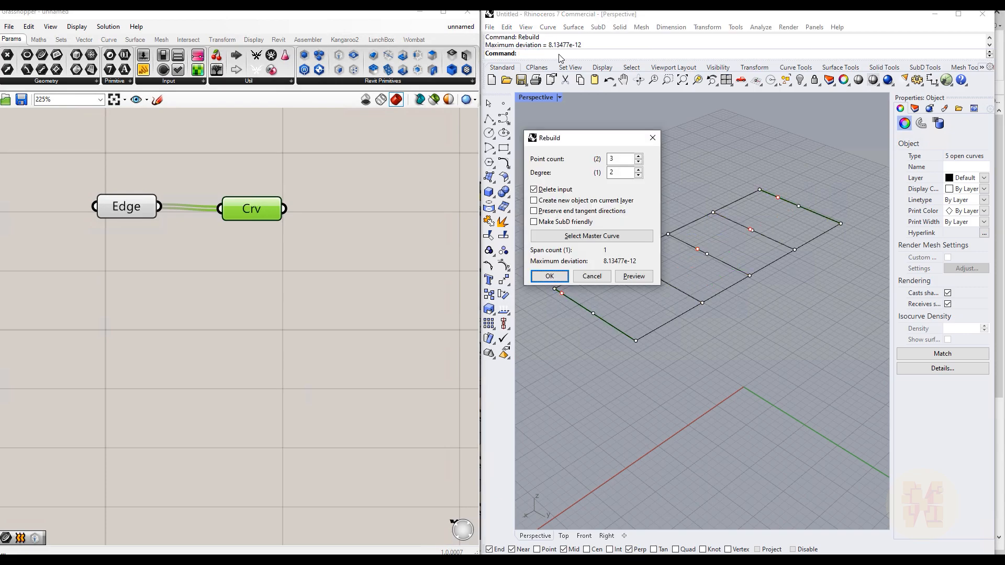
pyautogui.press('Return')
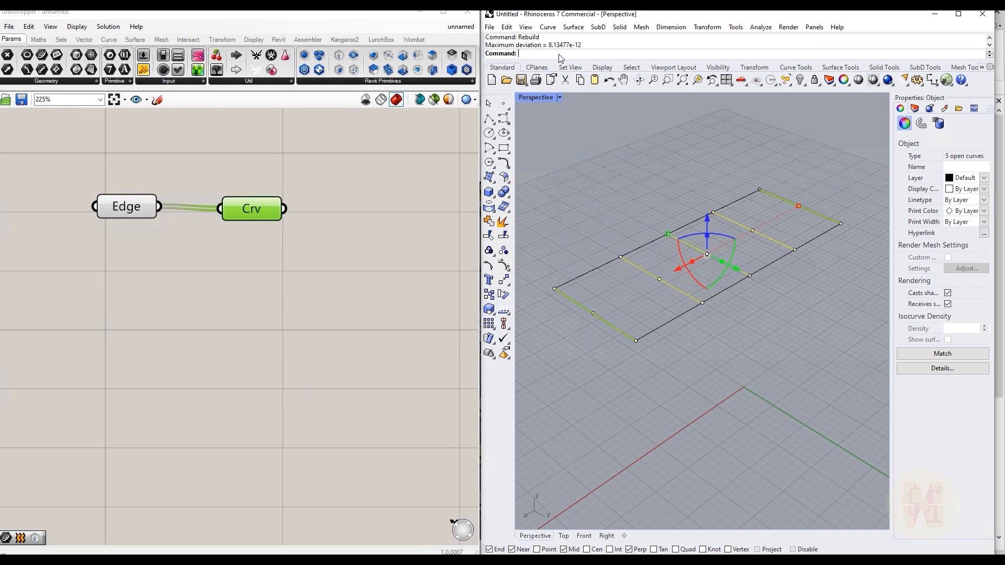
# Turn on the control points of the five rebuilt curves with PointsOn and clear the selection.
pyautogui.write('PointsOn')
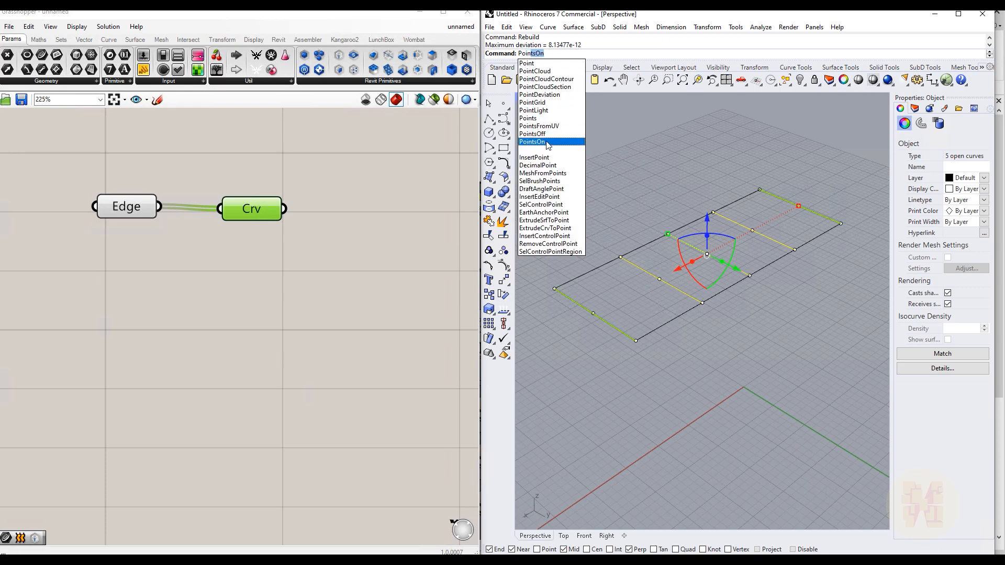
pyautogui.click(546, 142)
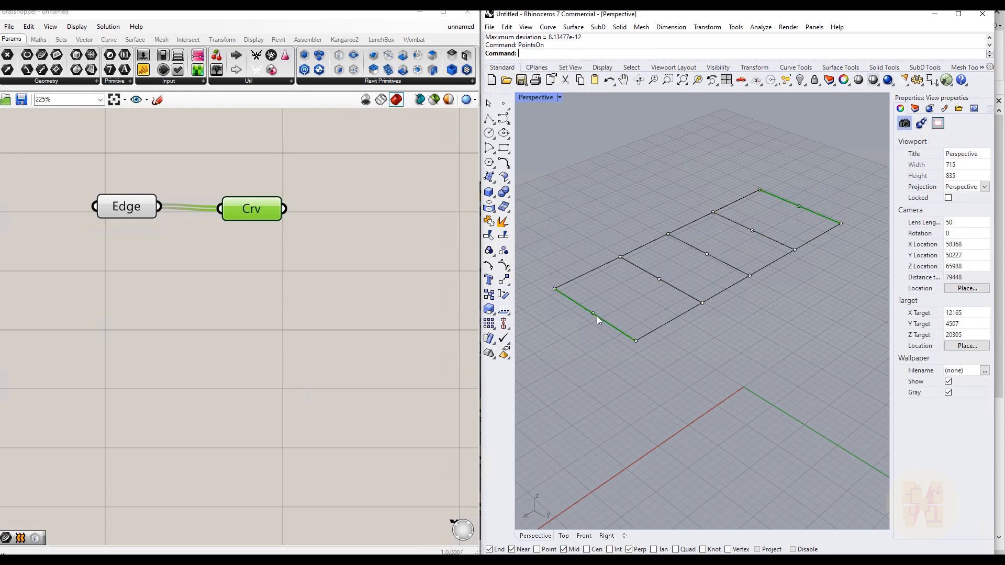
pyautogui.click(765, 239)
pyautogui.click(825, 339)
# Add a second Curve parameter to the Grasshopper canvas below the Edge parameter.
pyautogui.click(212, 315)
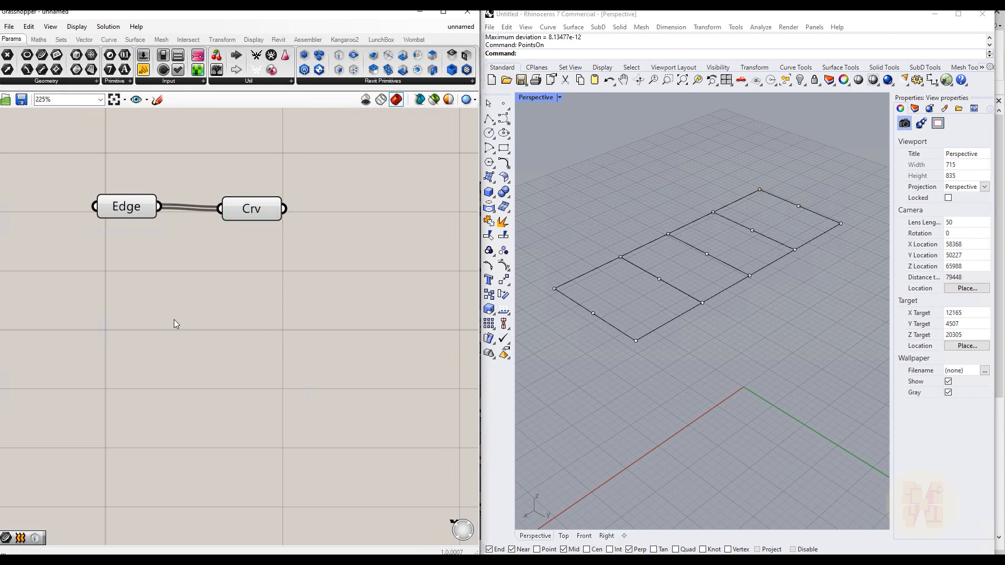
pyautogui.doubleClick(131, 336)
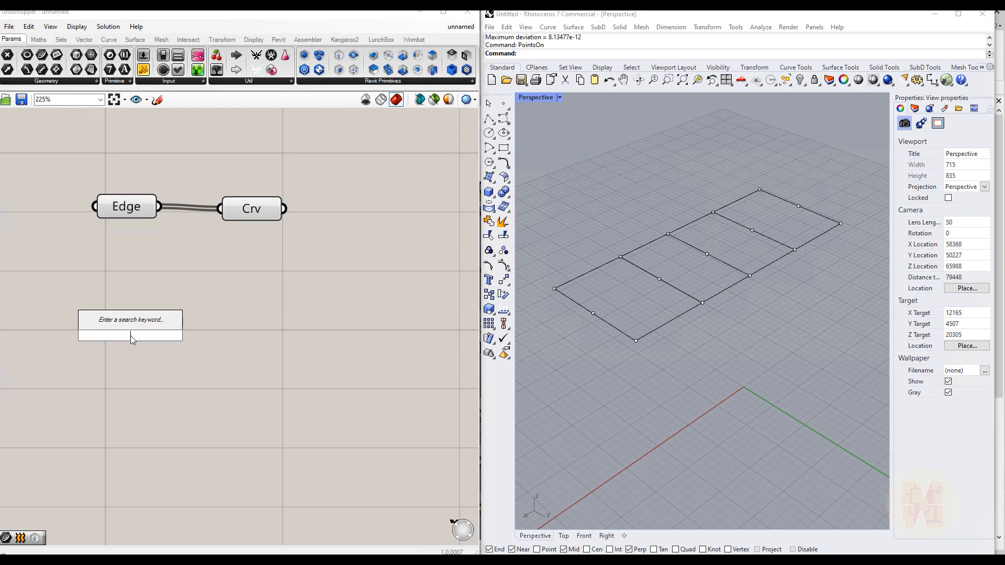
pyautogui.write('curve')
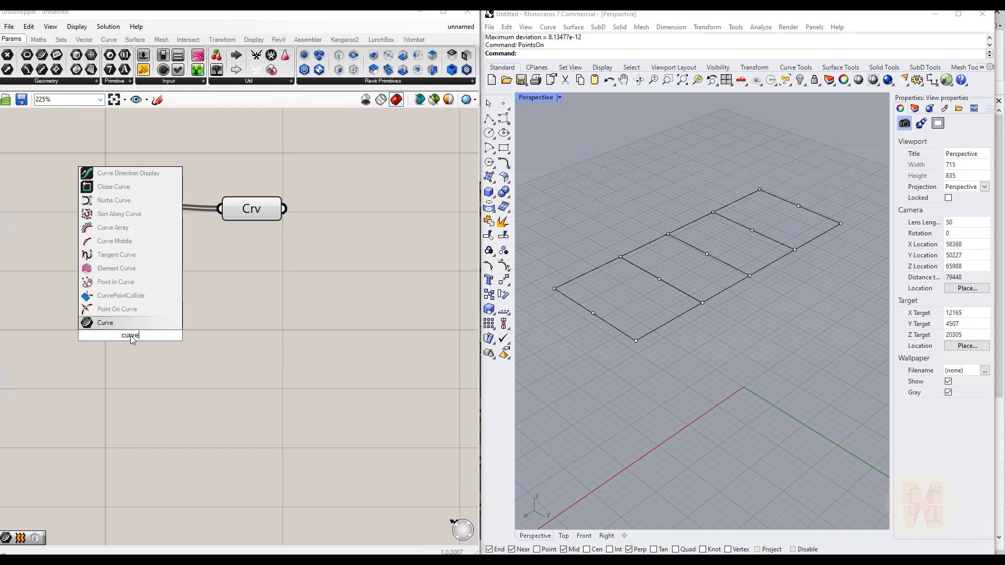
pyautogui.press('Return')
pyautogui.rightClick(132, 337)
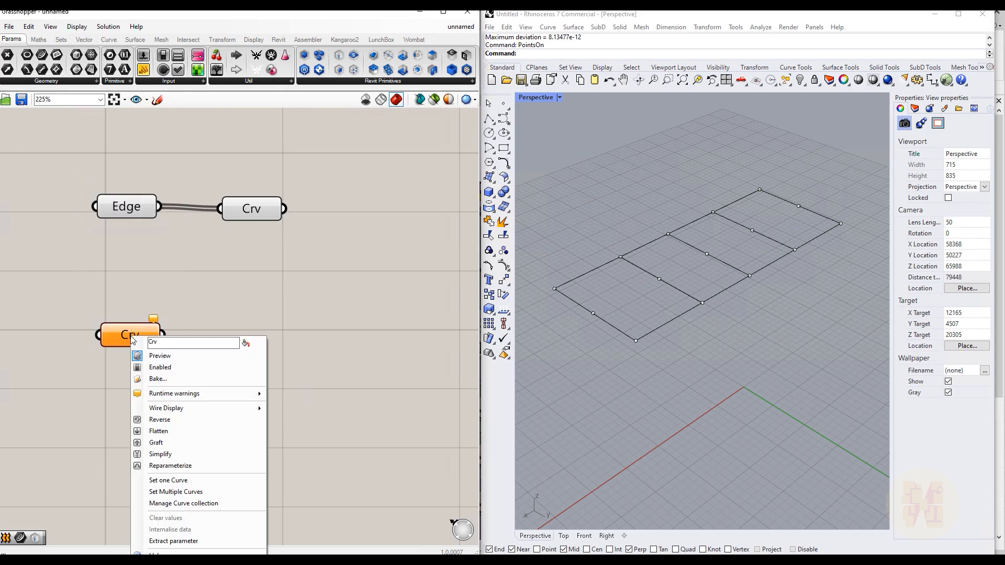
pyautogui.click(193, 321)
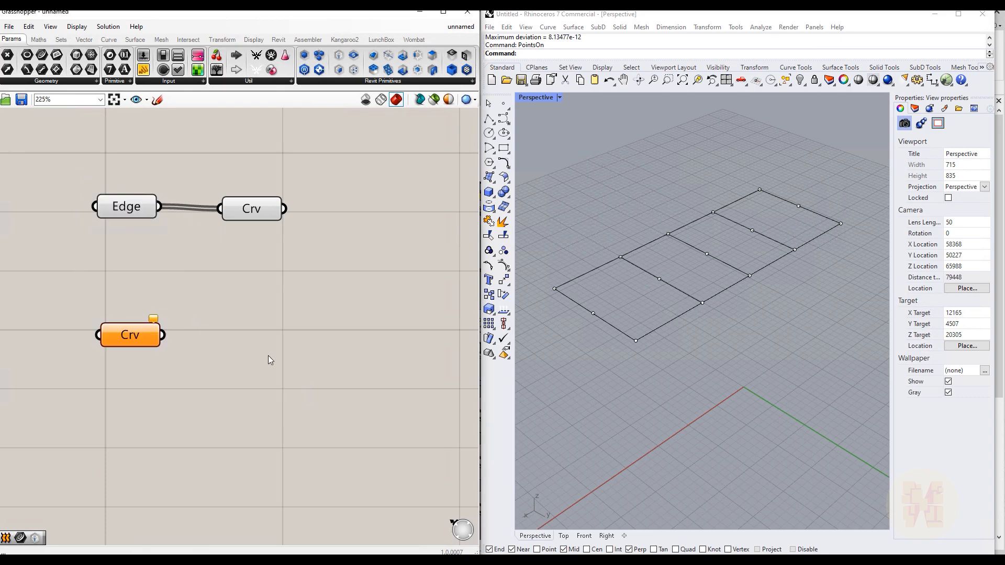
# Add a Loft component beside the new Curve parameter and connect the parameter to its C input.
pyautogui.doubleClick(236, 342)
pyautogui.write('loft')
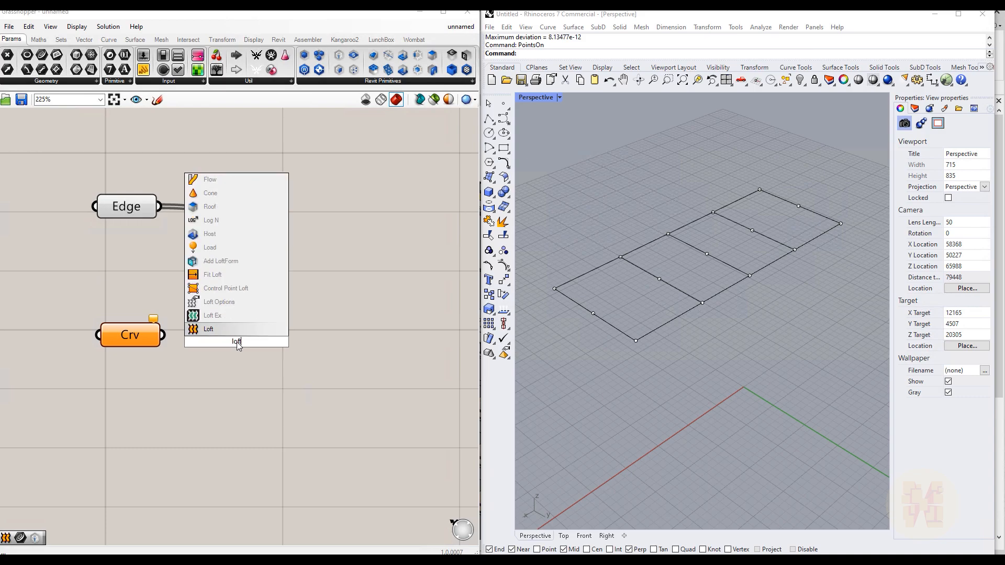
pyautogui.press('Return')
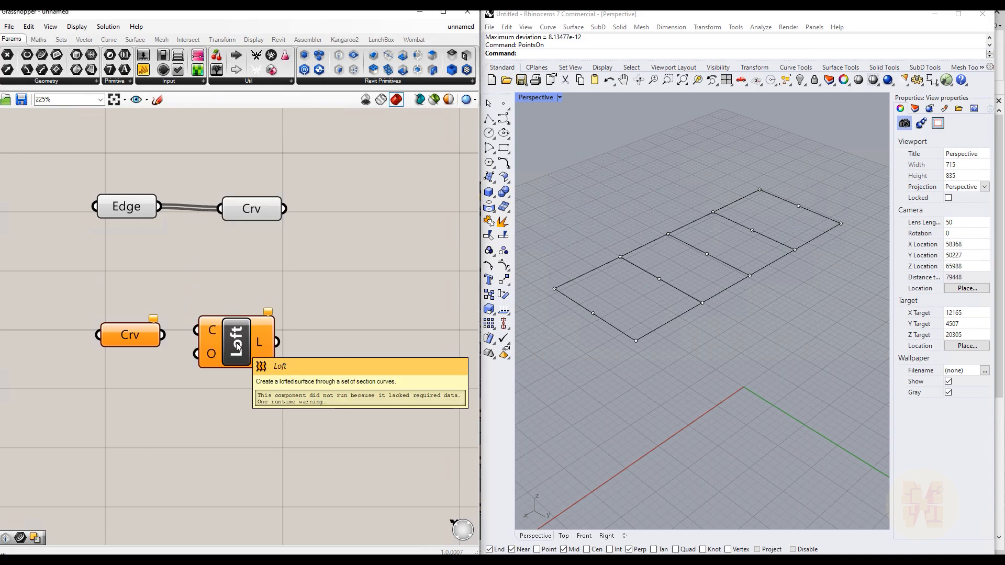
pyautogui.moveTo(163, 335); pyautogui.dragTo(194, 329)
pyautogui.moveTo(132, 338); pyautogui.dragTo(120, 327)
# Reference the five rebuilt Rhino curves in order into the new Curve parameter, and move the Loft component slightly farther from it.
pyautogui.rightClick(121, 328)
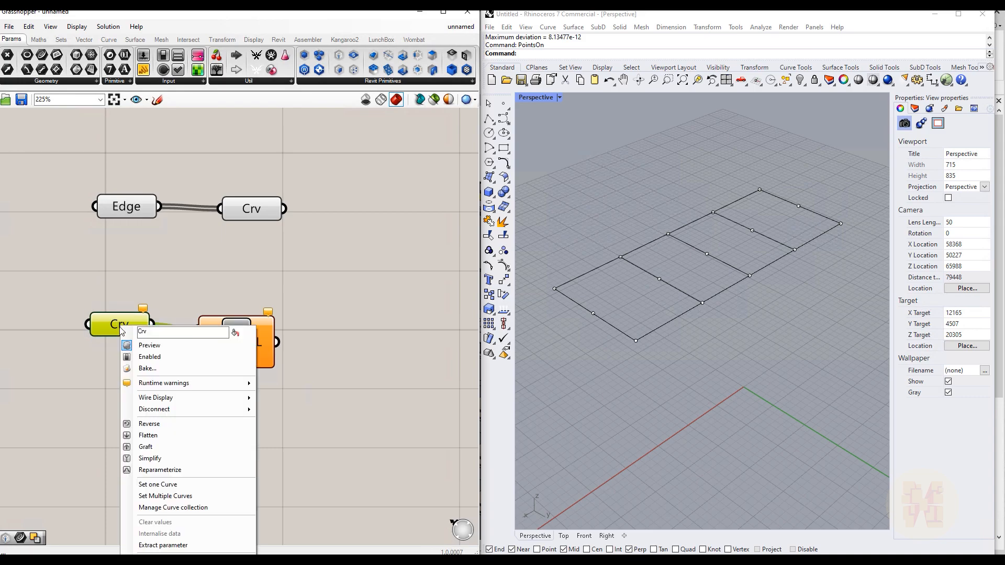
pyautogui.click(164, 496)
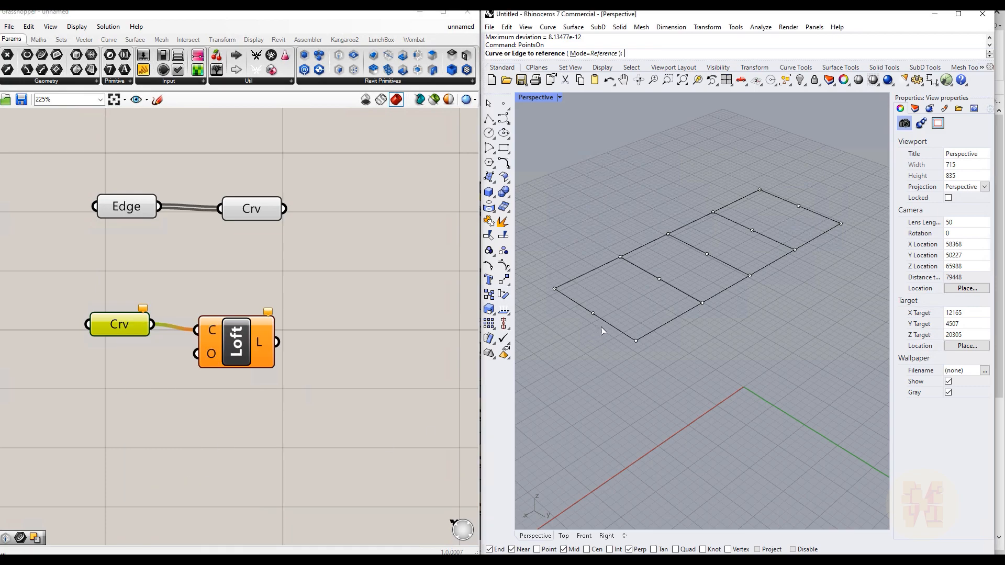
pyautogui.click(607, 323)
pyautogui.click(672, 286)
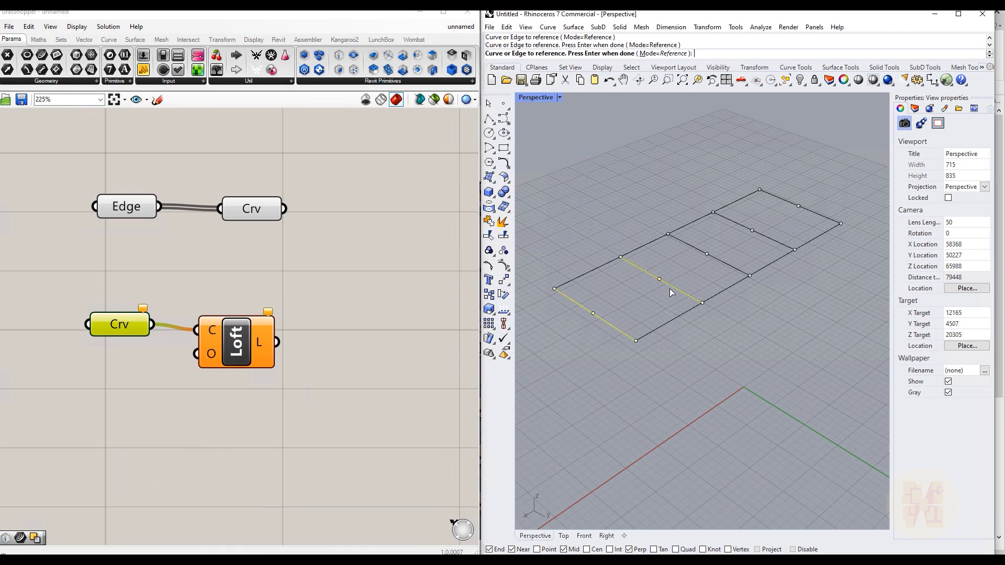
pyautogui.click(726, 265)
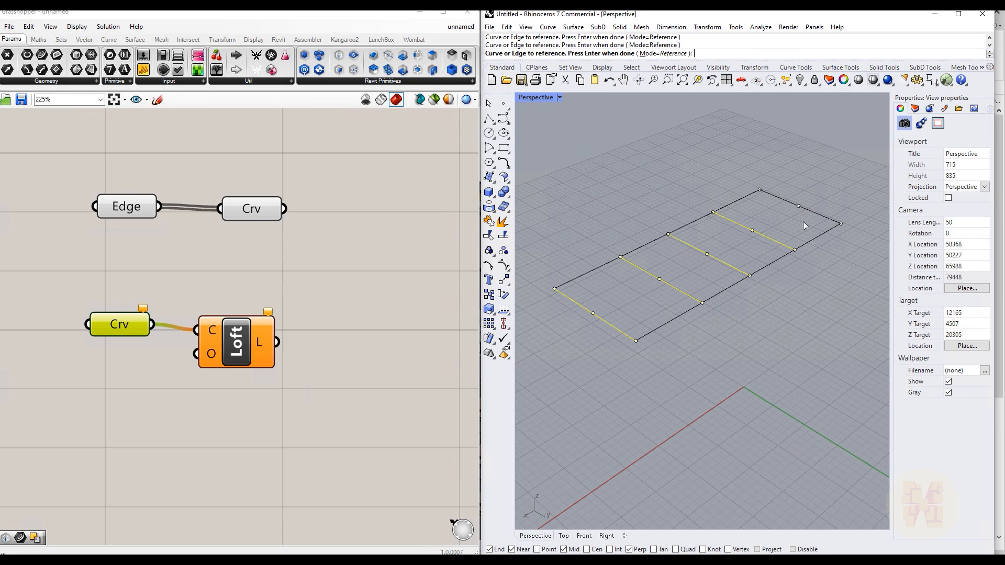
pyautogui.click(822, 214)
pyautogui.press('Return')
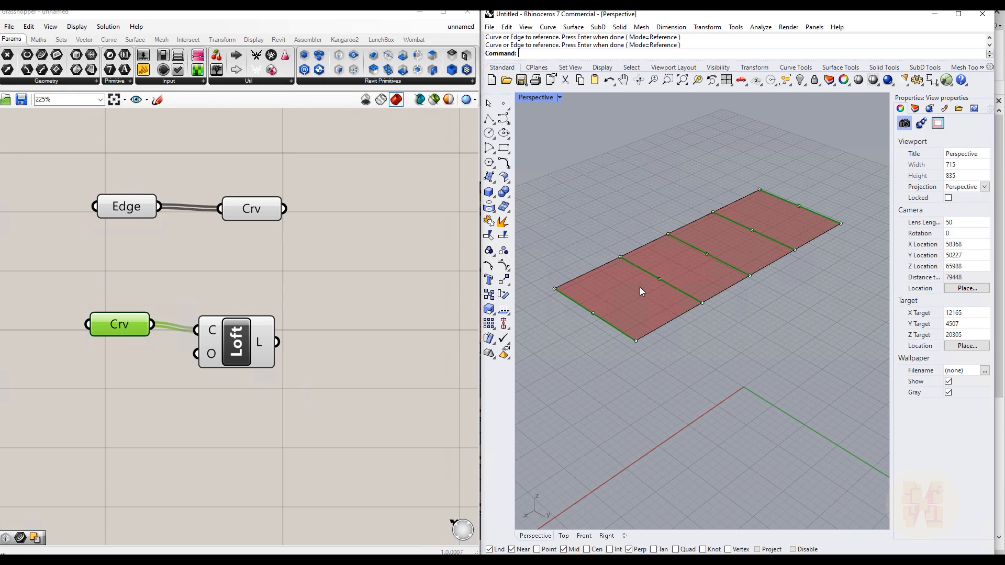
pyautogui.click(253, 339)
pyautogui.moveTo(244, 339); pyautogui.dragTo(258, 339)
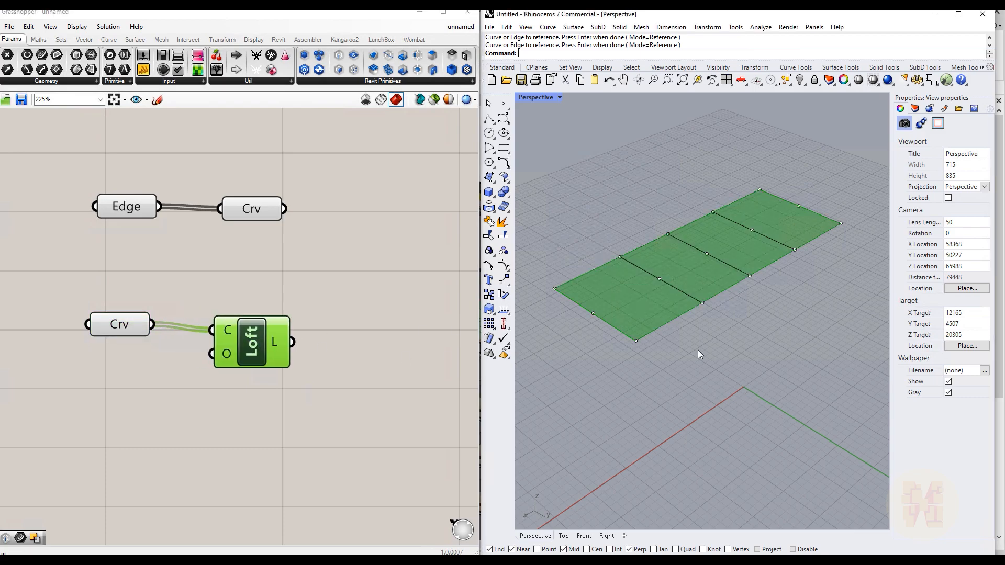
# Raise the middle control points of the three inner cross curves vertically to arch the loft, lifting the central curve's point the most.
pyautogui.click(661, 278)
pyautogui.moveTo(661, 246); pyautogui.dragTo(661, 177)
pyautogui.click(750, 231)
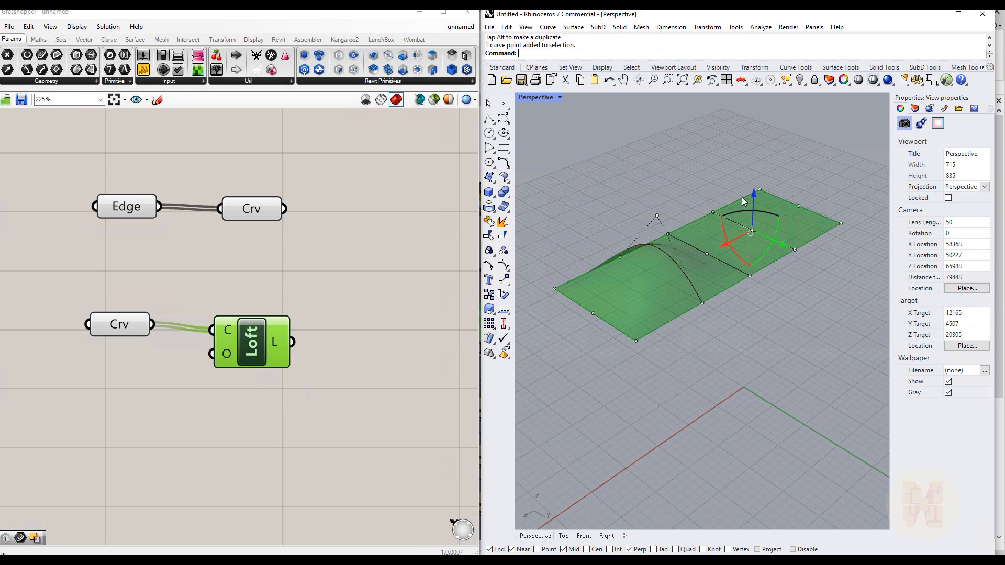
pyautogui.moveTo(757, 197); pyautogui.dragTo(757, 132)
pyautogui.click(706, 254)
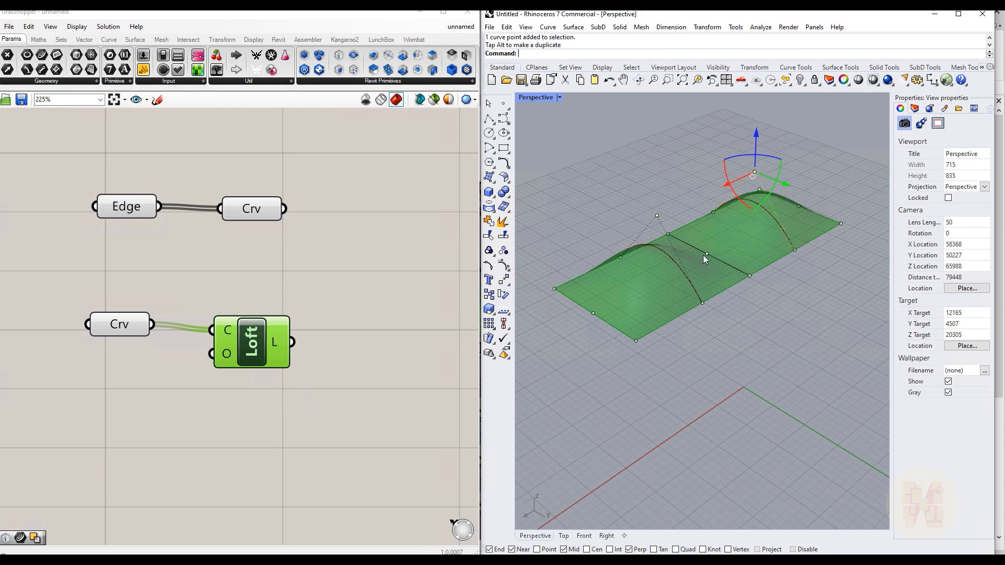
pyautogui.moveTo(705, 255); pyautogui.dragTo(692, 118)
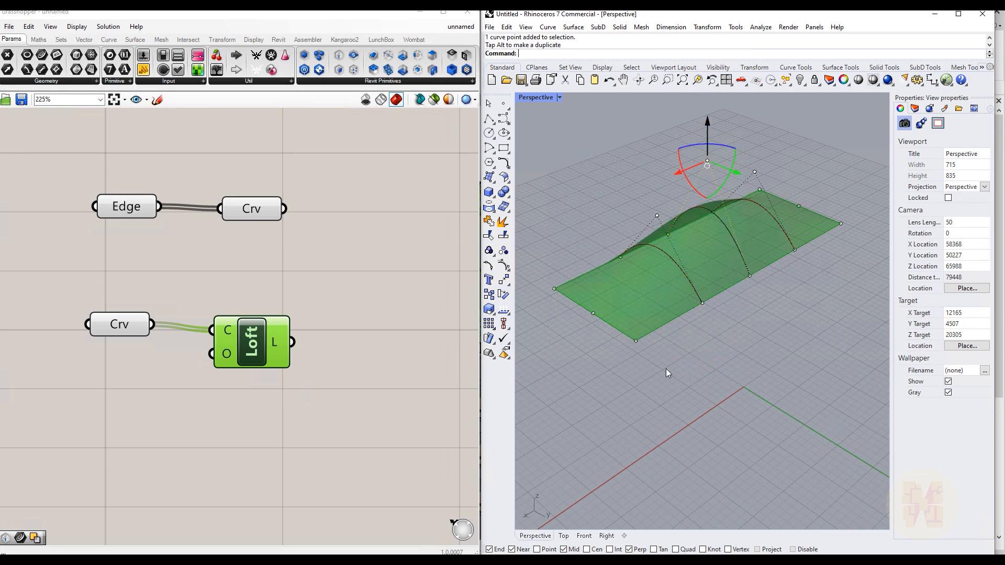
# Shift the central curve's raised control point along positive Y and the nearest inner curve's point along negative Y to twist the loft.
pyautogui.moveTo(667, 391); pyautogui.dragTo(613, 397, button='right')
pyautogui.moveTo(677, 165); pyautogui.dragTo(722, 187)
pyautogui.moveTo(690, 333); pyautogui.dragTo(690, 203, button='right')
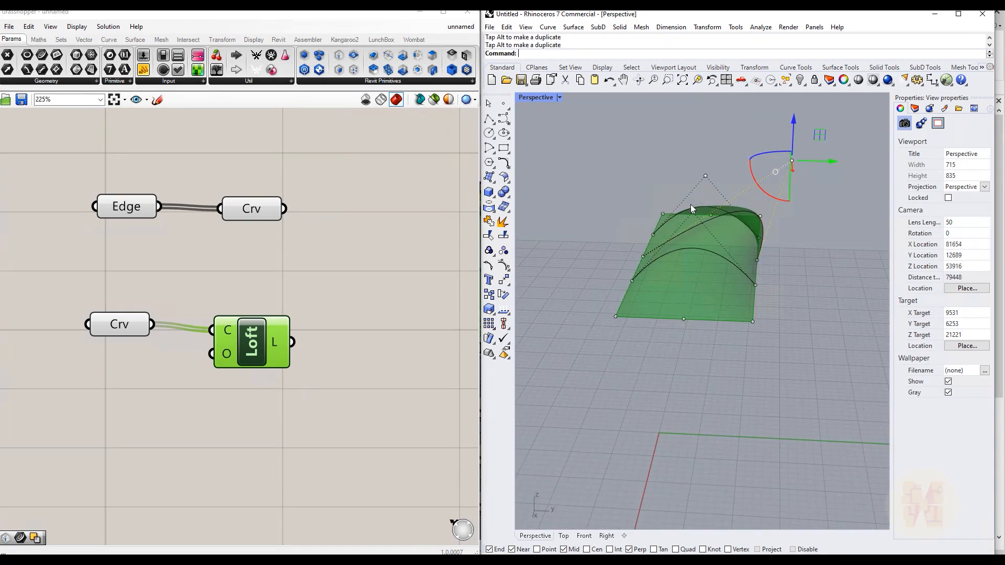
pyautogui.click(692, 212)
pyautogui.moveTo(724, 213); pyautogui.dragTo(697, 250)
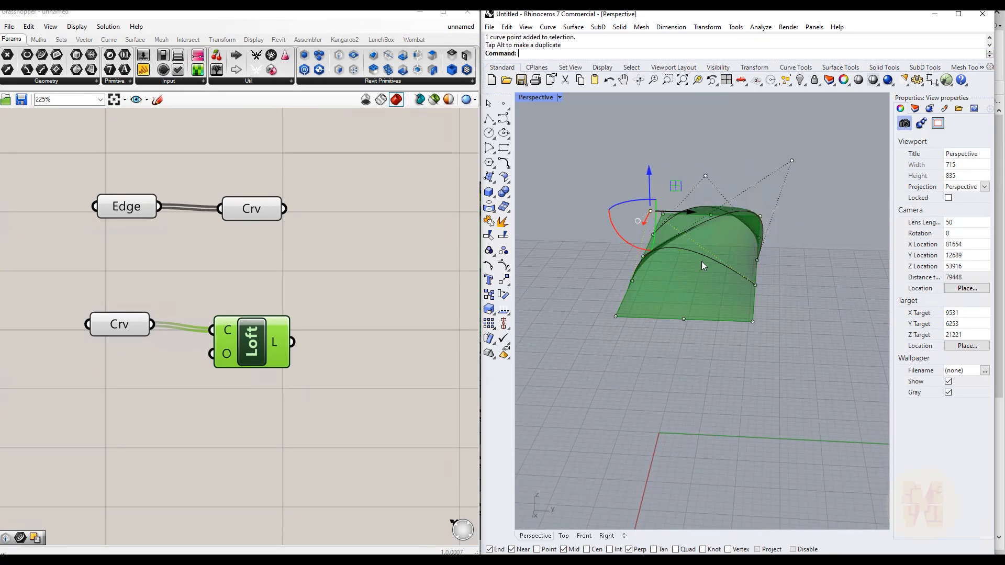
pyautogui.moveTo(777, 328); pyautogui.dragTo(732, 368, button='right')
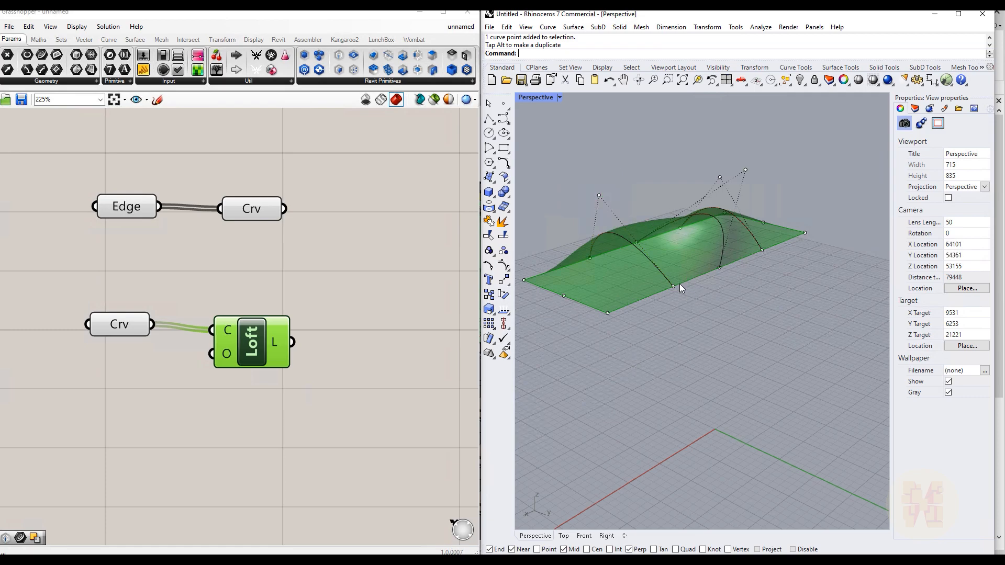
pyautogui.moveTo(740, 376); pyautogui.dragTo(774, 382, button='right')
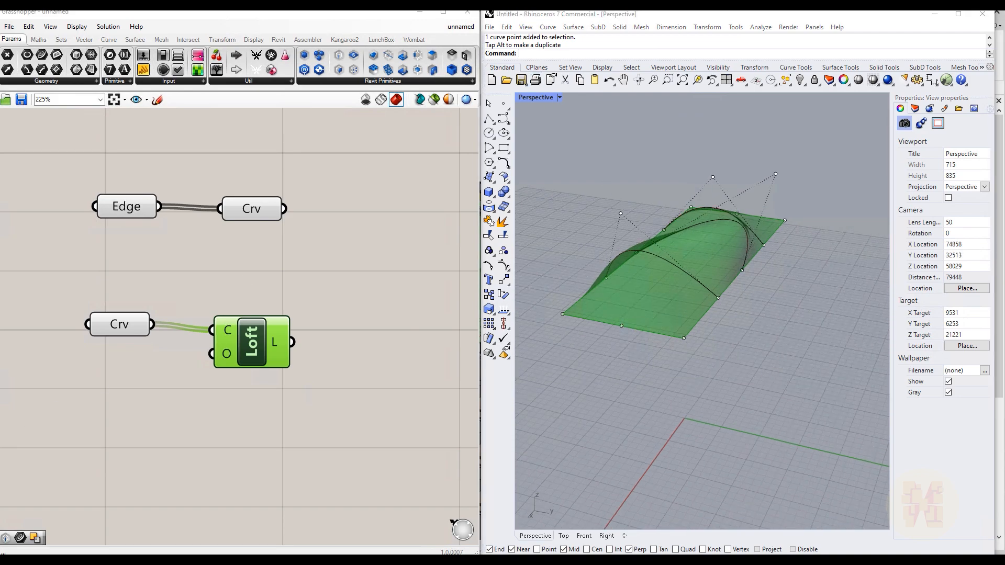
# Switch to Revit by minimizing the Grasshopper and Rhino windows, and examine the loft preview over the building's roof from several angles.
pyautogui.click(422, 11)
pyautogui.click(935, 14)
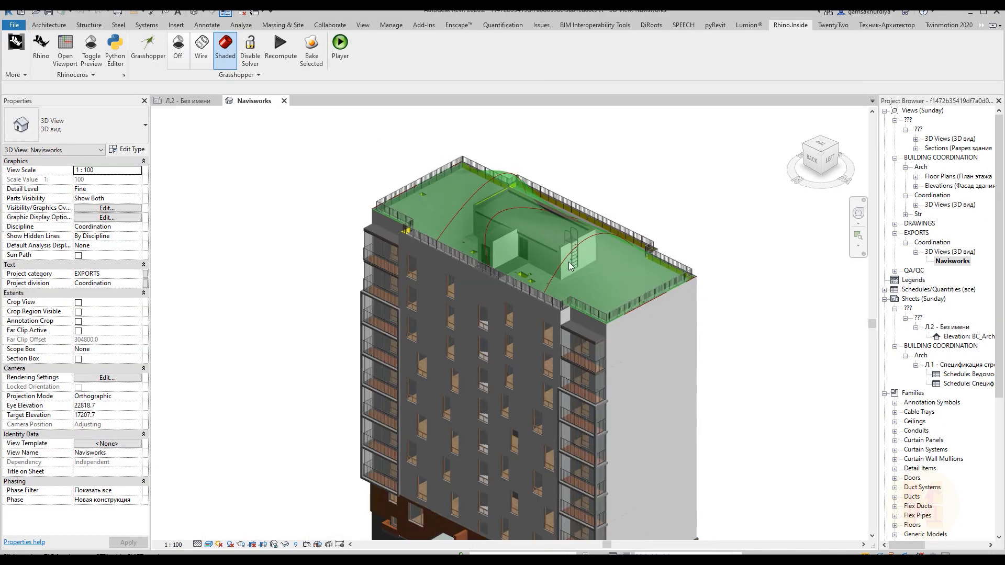
pyautogui.keyDown('shift'); pyautogui.moveTo(551, 190); pyautogui.dragTo(594, 181, button='middle'); pyautogui.keyUp('shift')
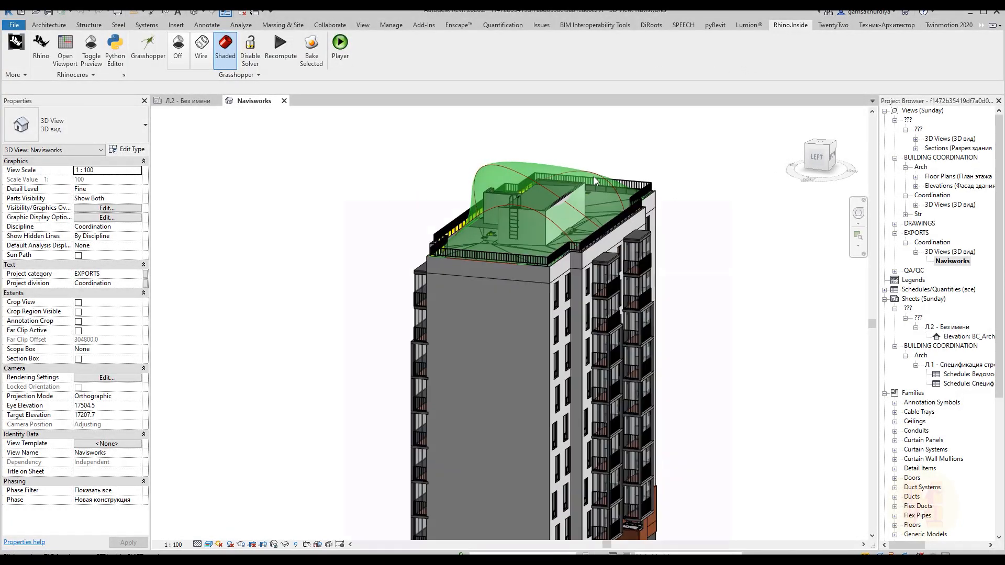
pyautogui.scroll(4, 594, 181)
pyautogui.keyDown('shift'); pyautogui.moveTo(502, 234); pyautogui.dragTo(532, 209, button='middle'); pyautogui.keyUp('shift')
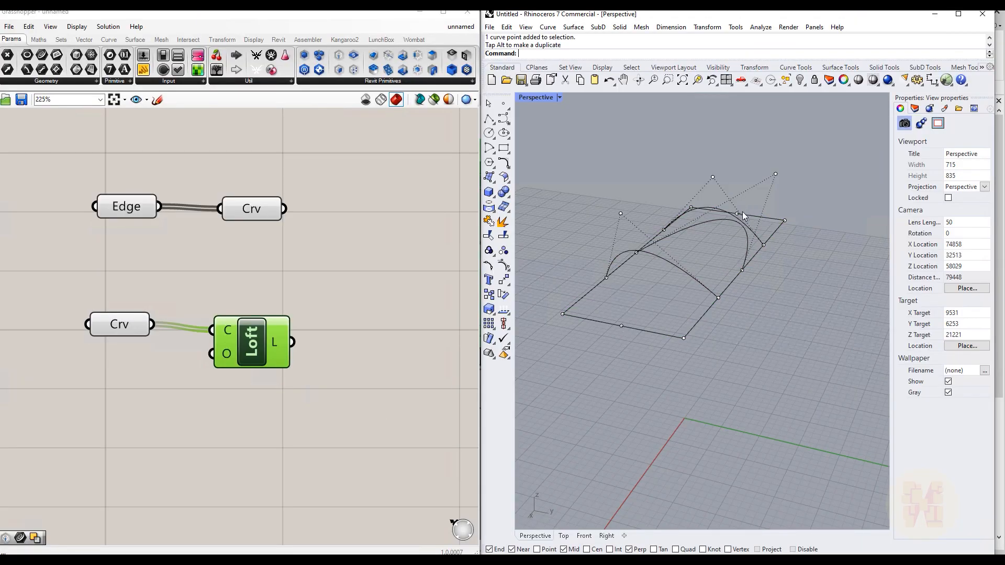
# Select the central curve's raised control point in Rhino, move the Rhino window aside and inspect the roof loft preview in Revit.
pyautogui.click(775, 174)
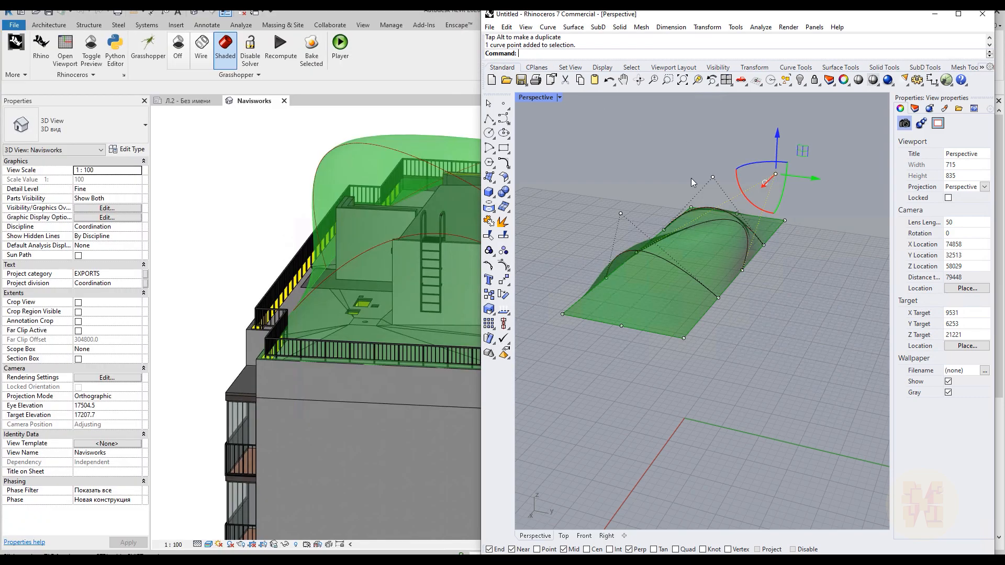
pyautogui.moveTo(621, 18); pyautogui.dragTo(687, 21)
pyautogui.moveTo(301, 144); pyautogui.dragTo(398, 204, button='middle')
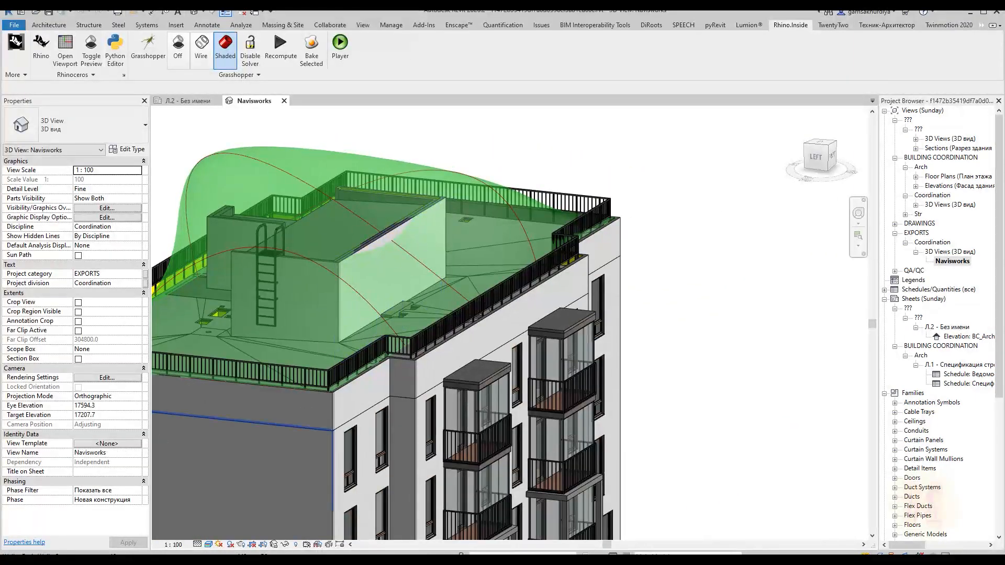
# Switch to Rhino, shift the central curve's raised control point along negative Y and raise it further, checking the loft in Revit.
pyautogui.hotkey('alt', 'Tab')
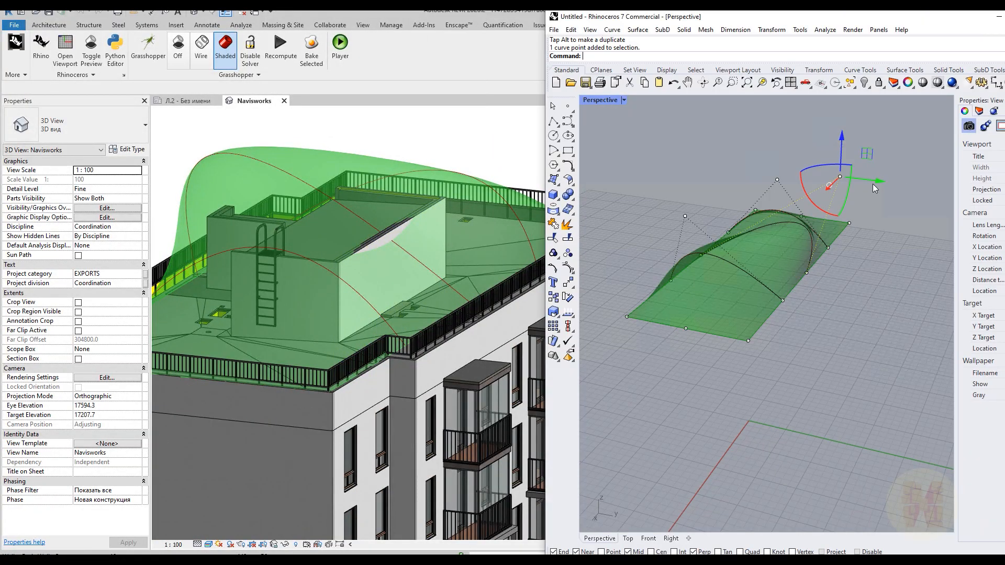
pyautogui.moveTo(882, 181); pyautogui.dragTo(814, 185)
pyautogui.moveTo(779, 147); pyautogui.dragTo(779, 122)
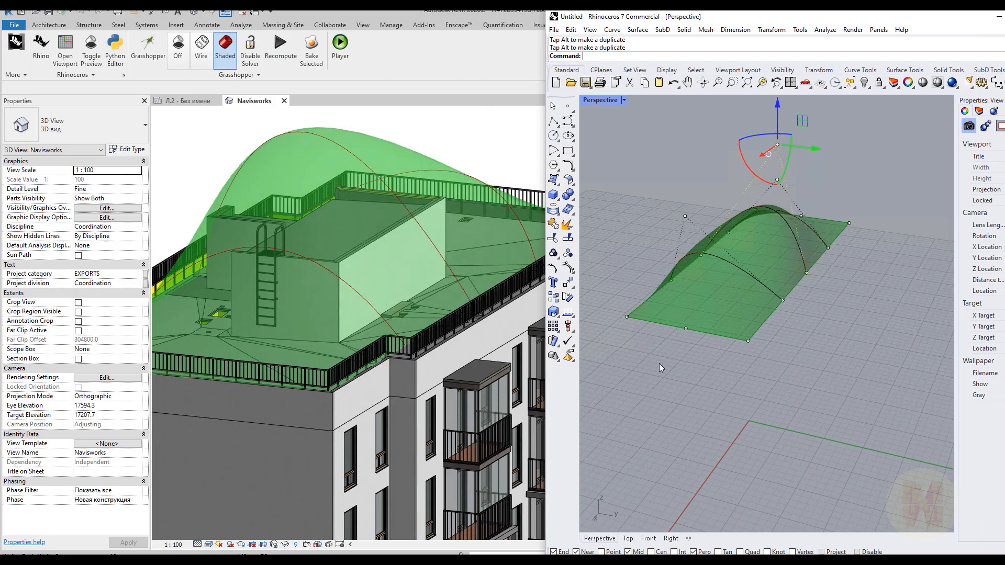
pyautogui.keyDown('shift'); pyautogui.moveTo(283, 254); pyautogui.dragTo(390, 222, button='middle'); pyautogui.keyUp('shift')
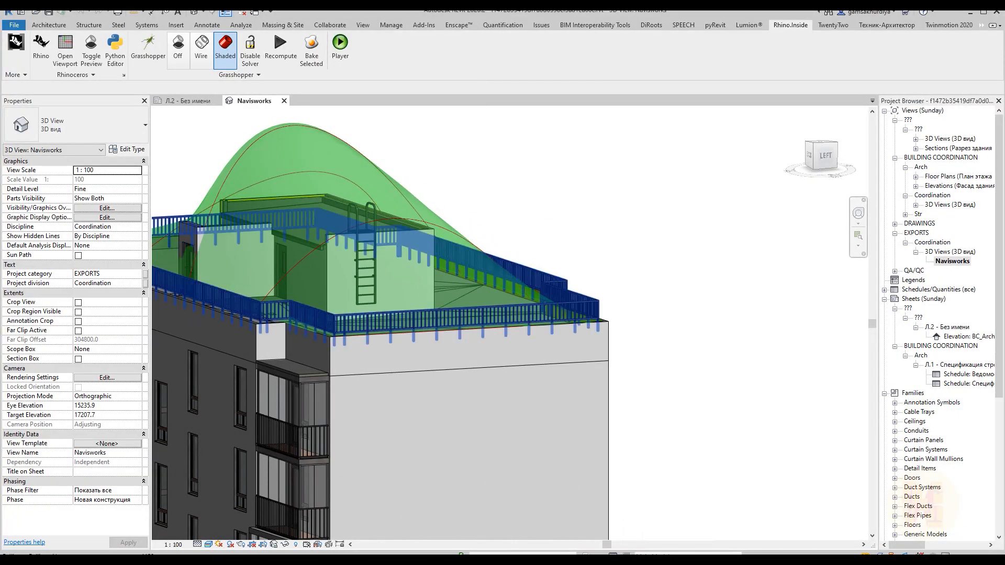
# Return to Rhino and shift the central curve's raised point along positive Y, then along the rotated gumball's green axis, checking the roof in Revit.
pyautogui.hotkey('alt', 'Tab')
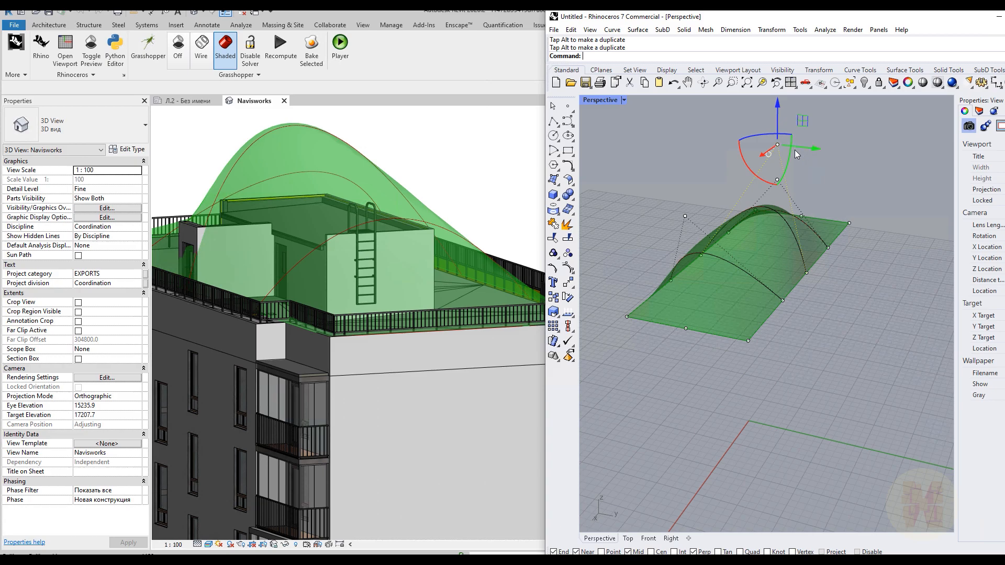
pyautogui.moveTo(797, 151); pyautogui.dragTo(846, 151)
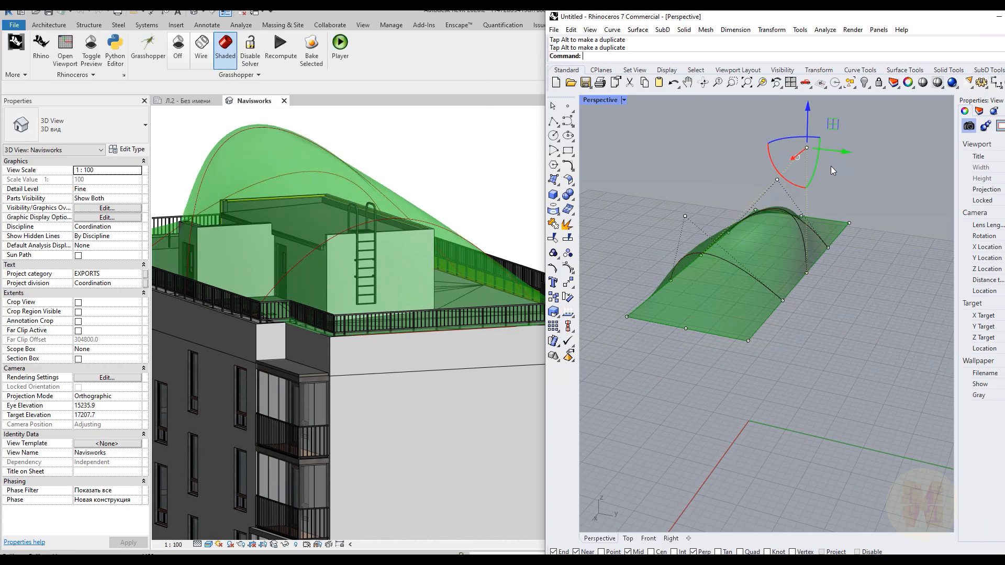
pyautogui.keyDown('shift'); pyautogui.middleClick(753, 317); pyautogui.keyUp('shift')
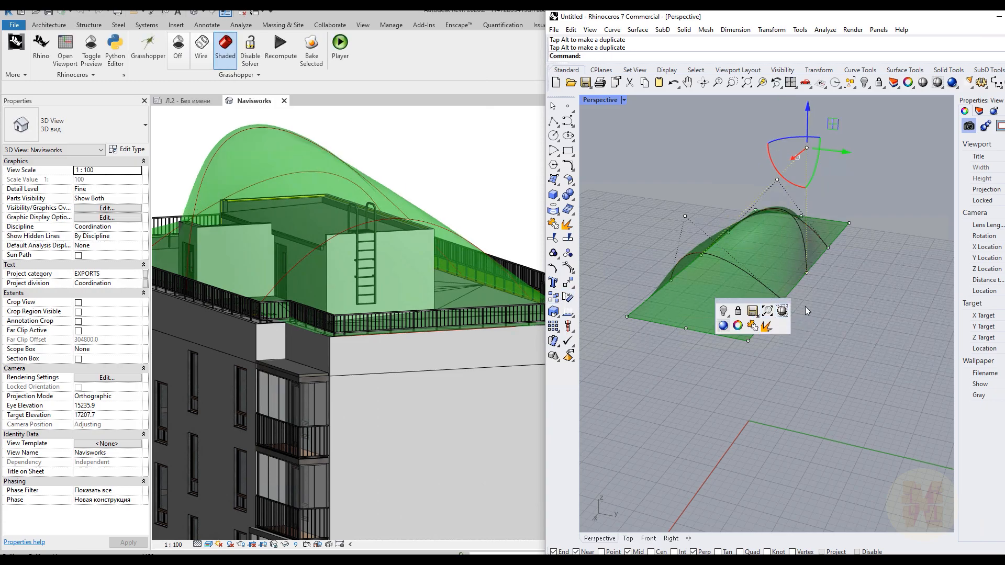
pyautogui.keyDown('shift'); pyautogui.middleClick(835, 290); pyautogui.keyUp('shift')
pyautogui.middleClick(861, 215)
pyautogui.moveTo(867, 169); pyautogui.dragTo(797, 168, button='right')
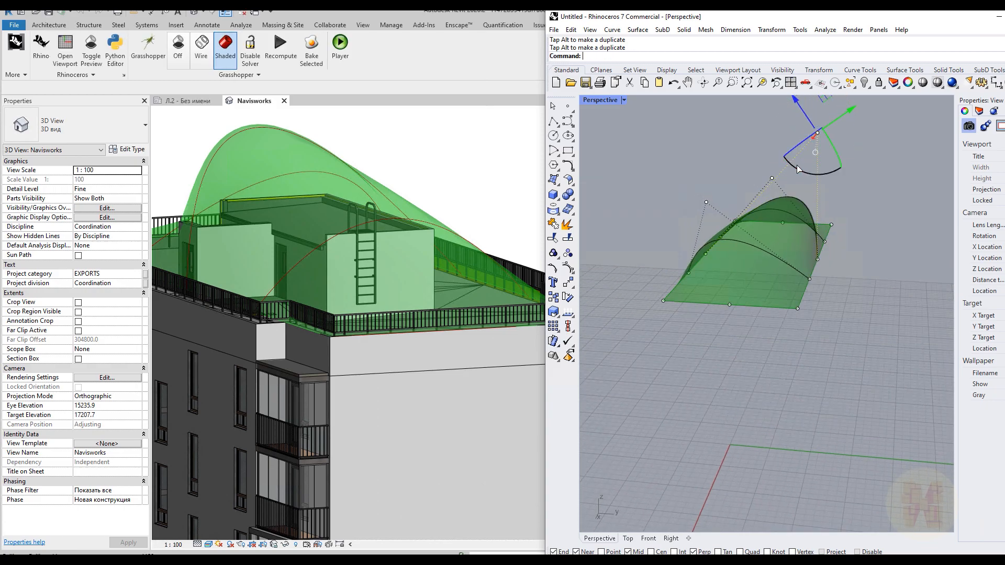
pyautogui.moveTo(797, 168); pyautogui.dragTo(759, 122)
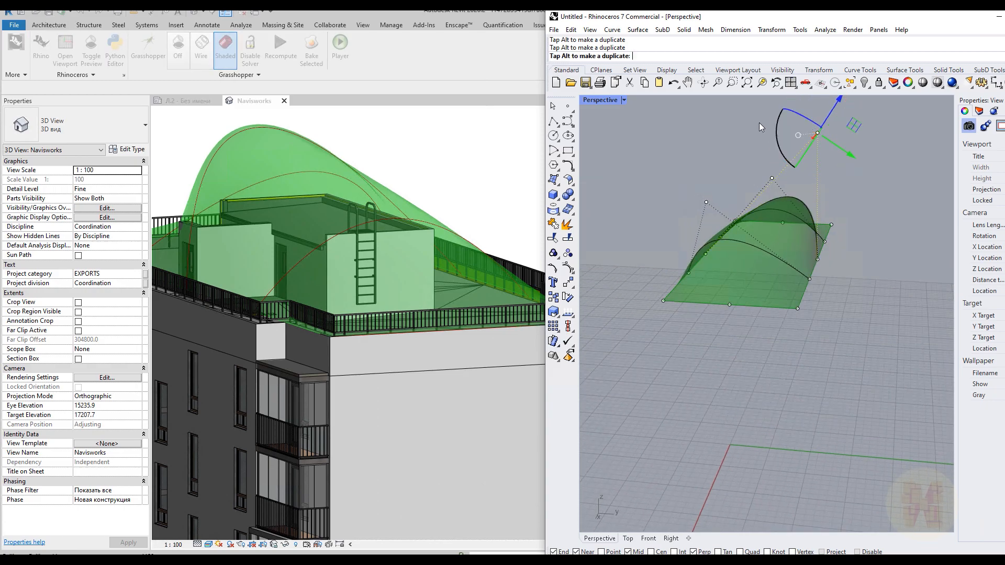
pyautogui.moveTo(856, 152); pyautogui.dragTo(868, 171)
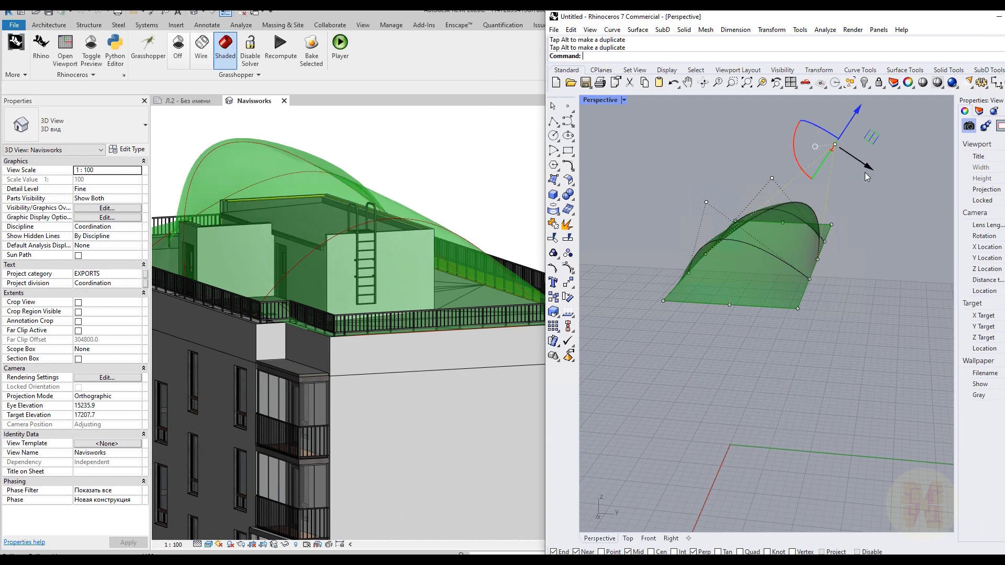
pyautogui.keyDown('shift'); pyautogui.moveTo(473, 205); pyautogui.dragTo(431, 256, button='middle'); pyautogui.keyUp('shift')
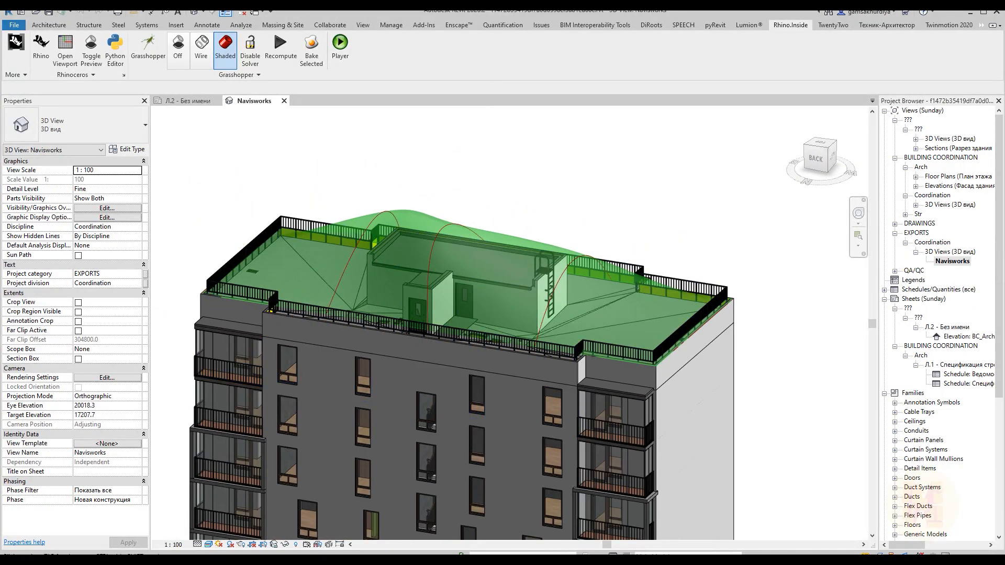
# Bring up the Grasshopper canvas with the Loft definition and shift the Rhino window so it sits fully beside it.
pyautogui.hotkey('alt', 'Tab')
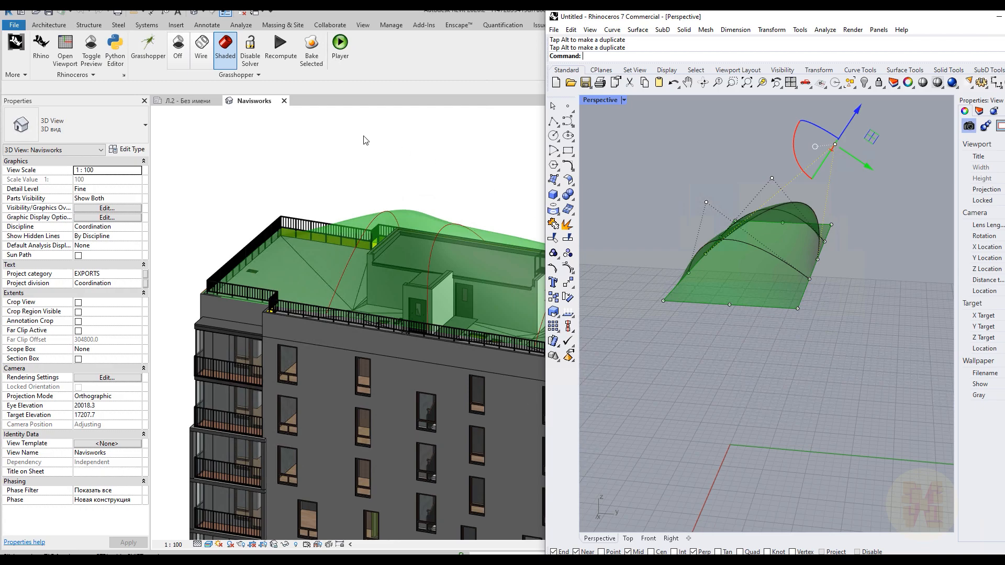
pyautogui.click(144, 45)
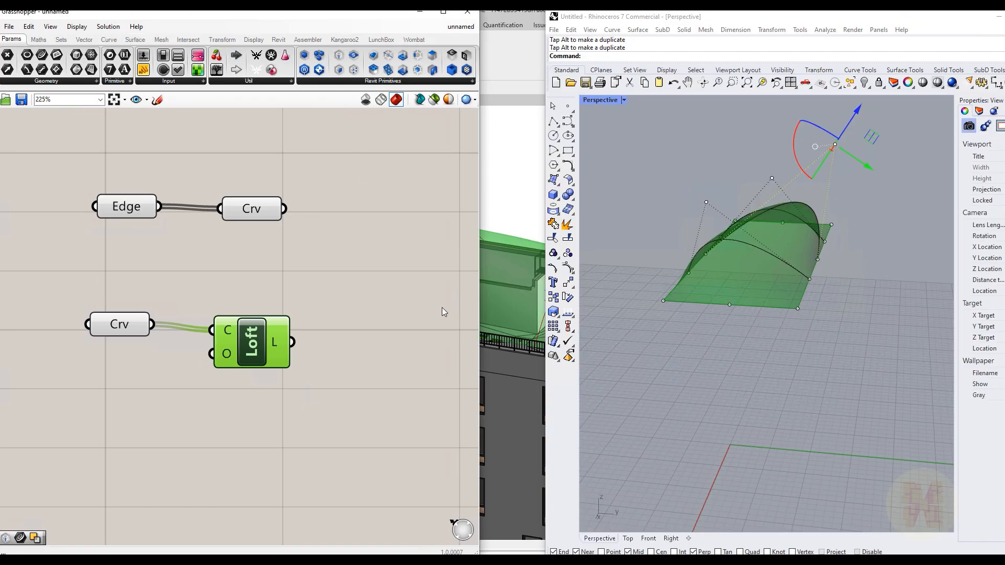
pyautogui.scroll(-3, 366, 318)
pyautogui.middleClick(337, 330)
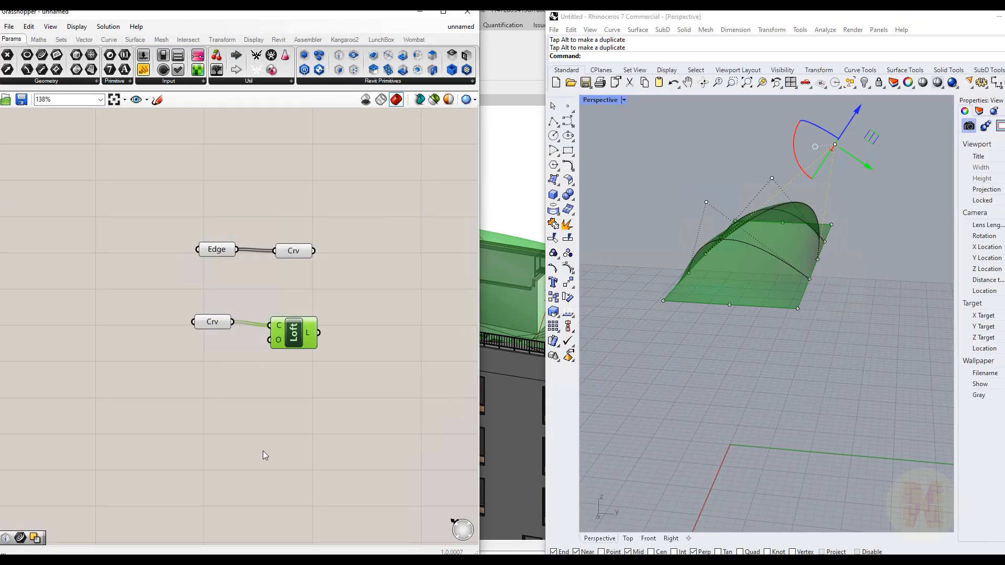
pyautogui.moveTo(353, 361); pyautogui.dragTo(294, 307, button='right')
pyautogui.scroll(2, 286, 358)
pyautogui.click(929, 18)
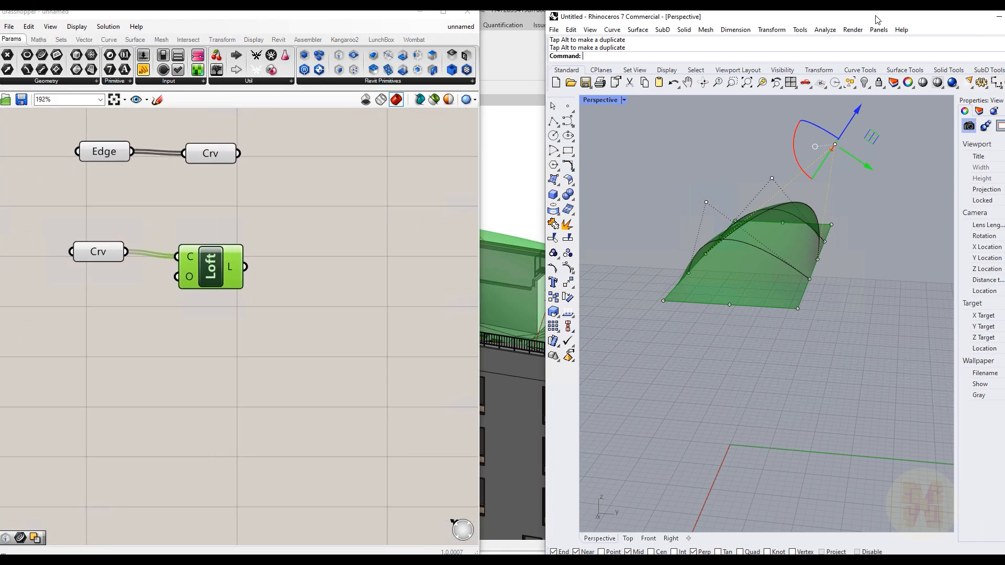
pyautogui.moveTo(875, 19); pyautogui.dragTo(810, 14)
pyautogui.click(323, 213)
# Frame the loft up close in Rhino's perspective view and narrow the properties panel to widen the viewport.
pyautogui.moveTo(346, 330); pyautogui.dragTo(271, 275, button='right')
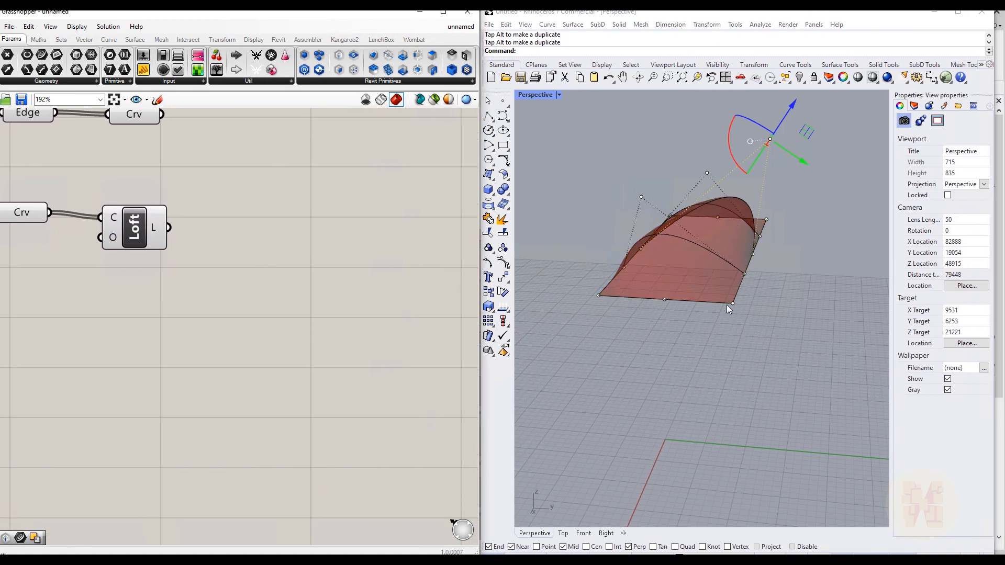
pyautogui.scroll(2, 636, 218)
pyautogui.moveTo(636, 219); pyautogui.dragTo(704, 169, button='right')
pyautogui.scroll(-2, 696, 168)
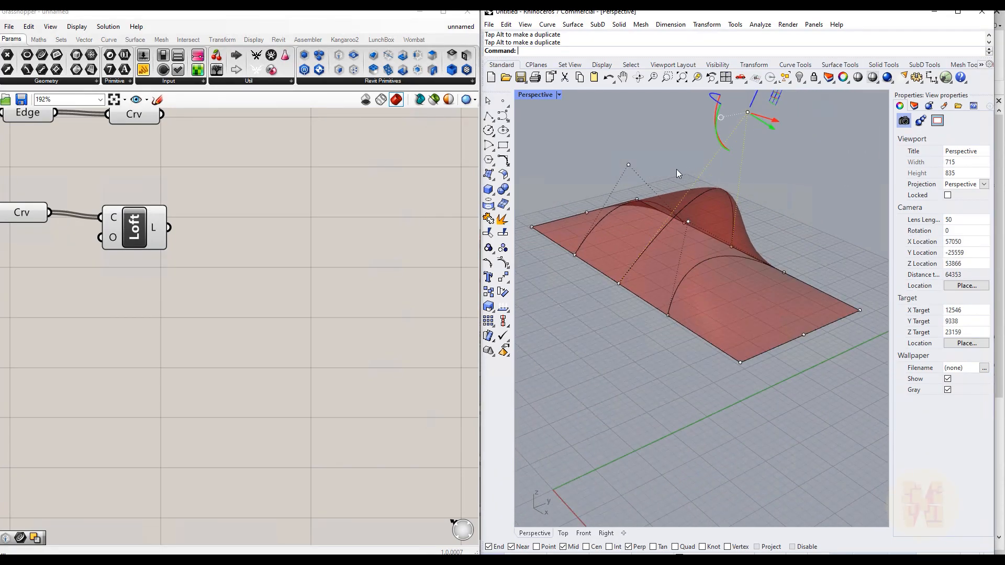
pyautogui.scroll(2, 672, 179)
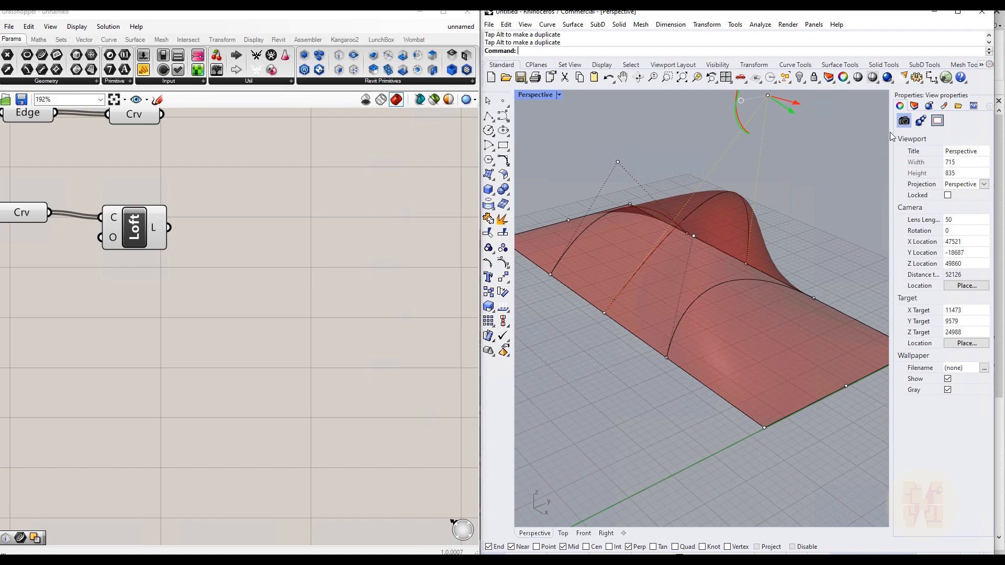
pyautogui.moveTo(892, 147); pyautogui.dragTo(965, 144)
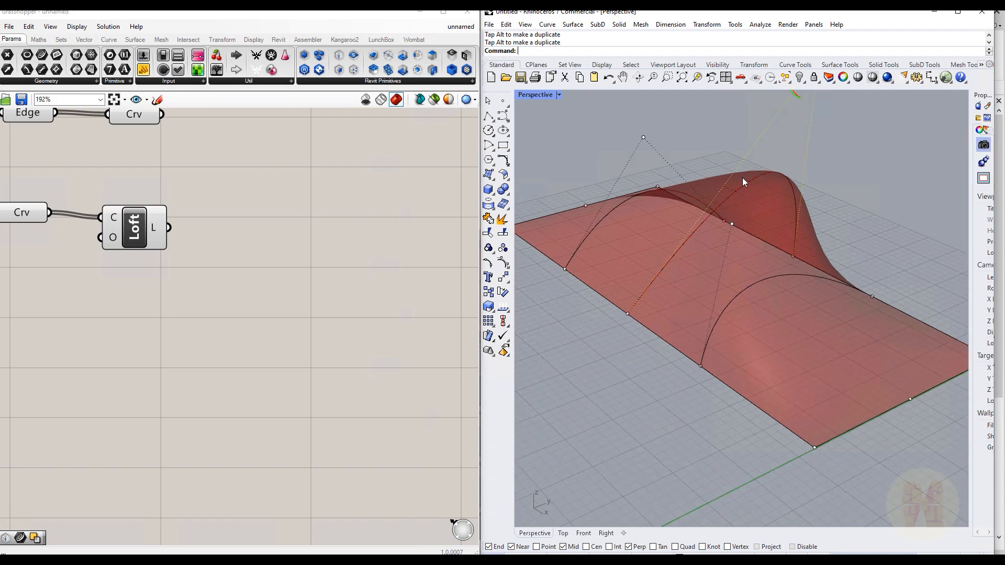
# Add a Deconstruct Brep component beside the Loft in Grasshopper and connect the loft output to its brep input.
pyautogui.click(372, 183)
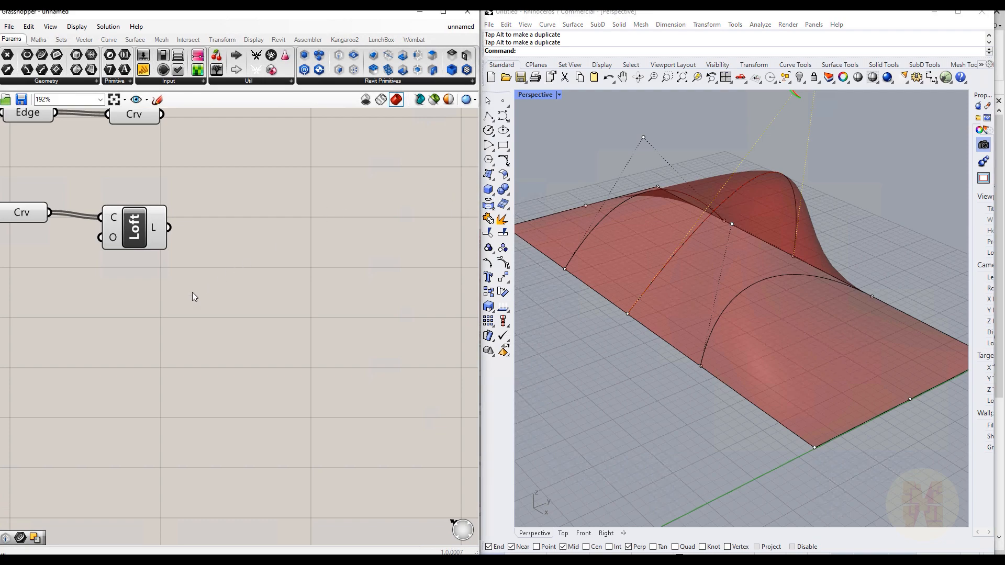
pyautogui.doubleClick(253, 303)
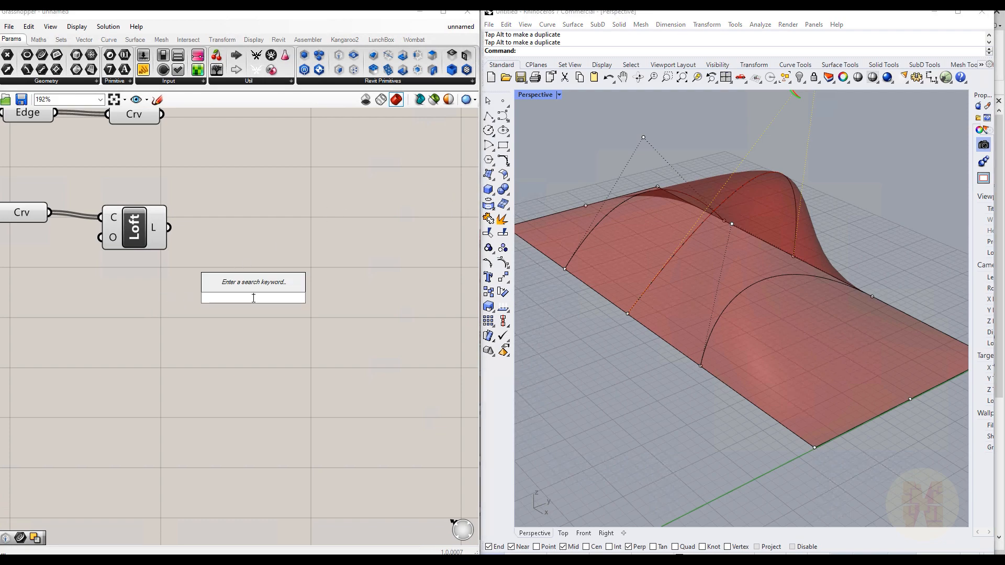
pyautogui.write('de')
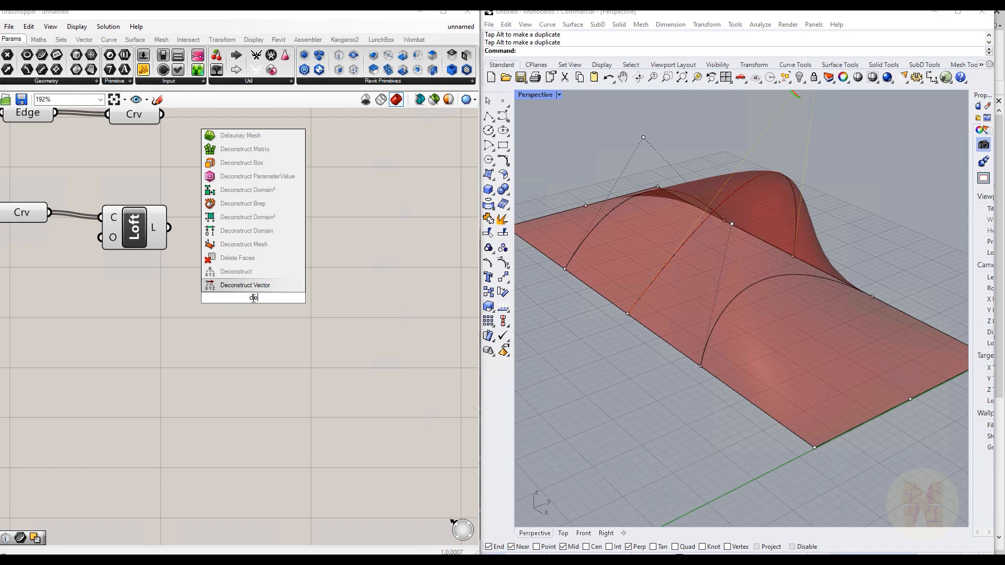
pyautogui.write('bre')
pyautogui.press('Return')
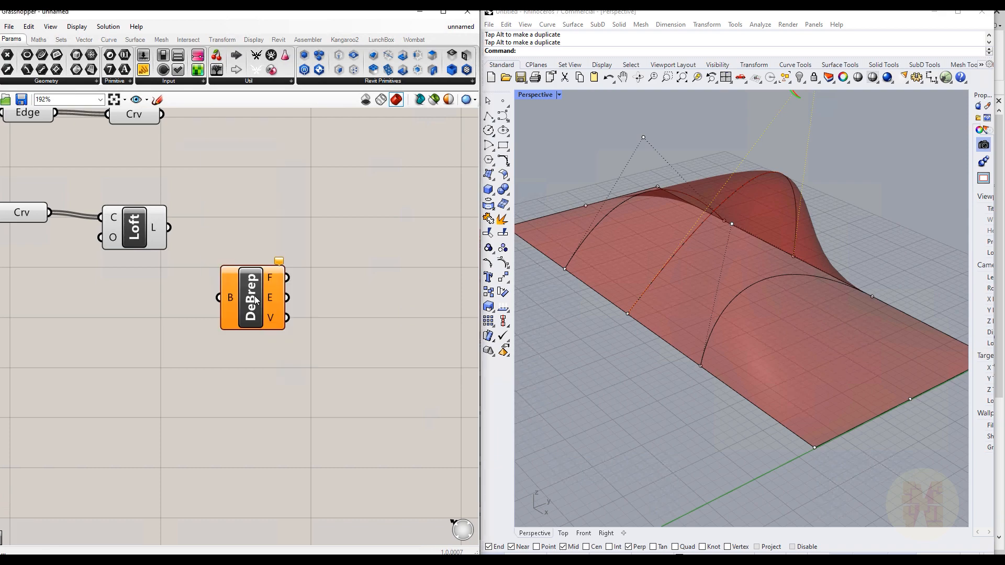
pyautogui.moveTo(169, 226); pyautogui.dragTo(263, 268)
pyautogui.click(201, 292)
# Turn off the preview of both the Loft and Deconstruct Brep components.
pyautogui.rightClick(135, 226)
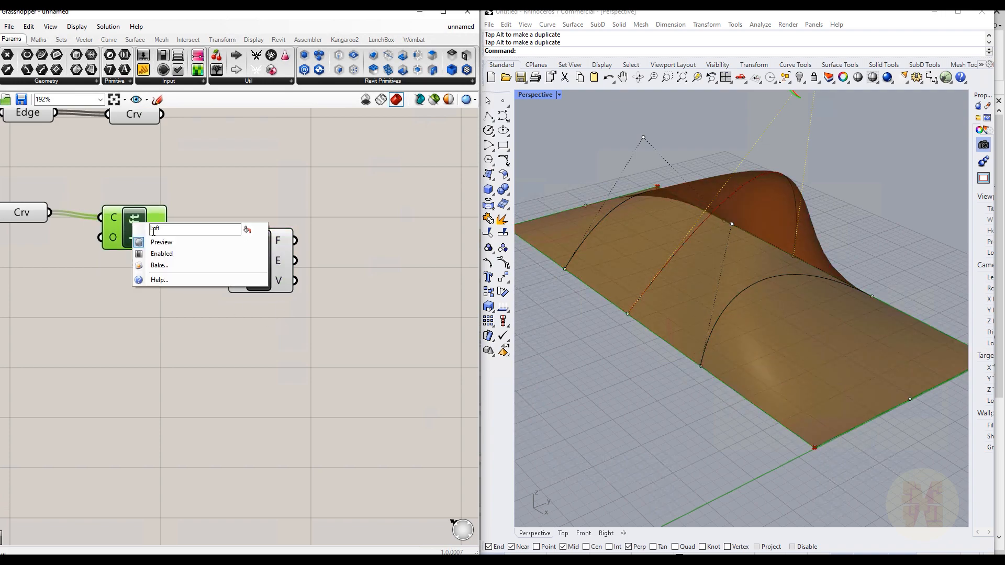
pyautogui.click(162, 238)
pyautogui.click(234, 338)
pyautogui.rightClick(261, 267)
pyautogui.click(289, 282)
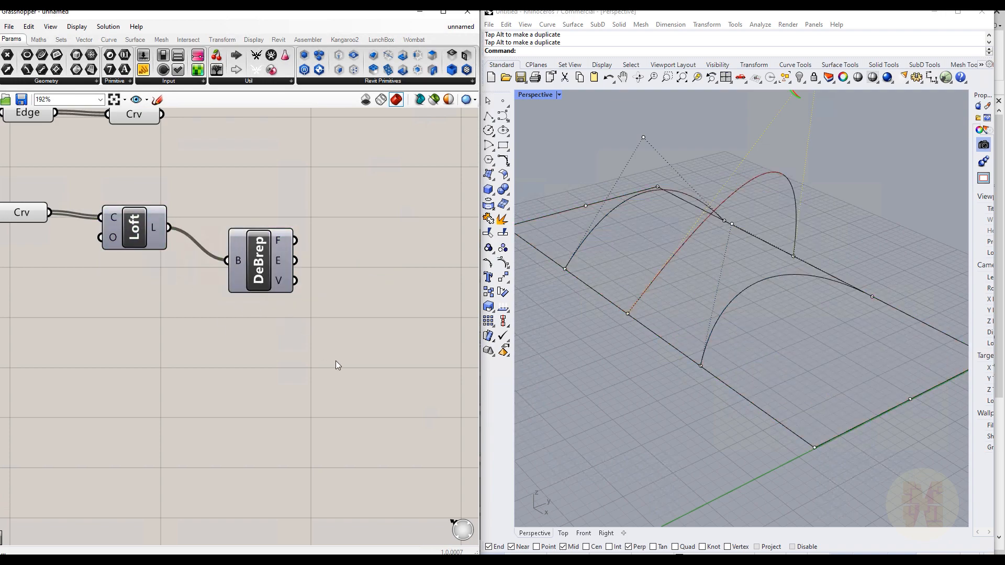
pyautogui.moveTo(259, 268); pyautogui.dragTo(261, 265)
pyautogui.moveTo(255, 348); pyautogui.dragTo(184, 342, button='right')
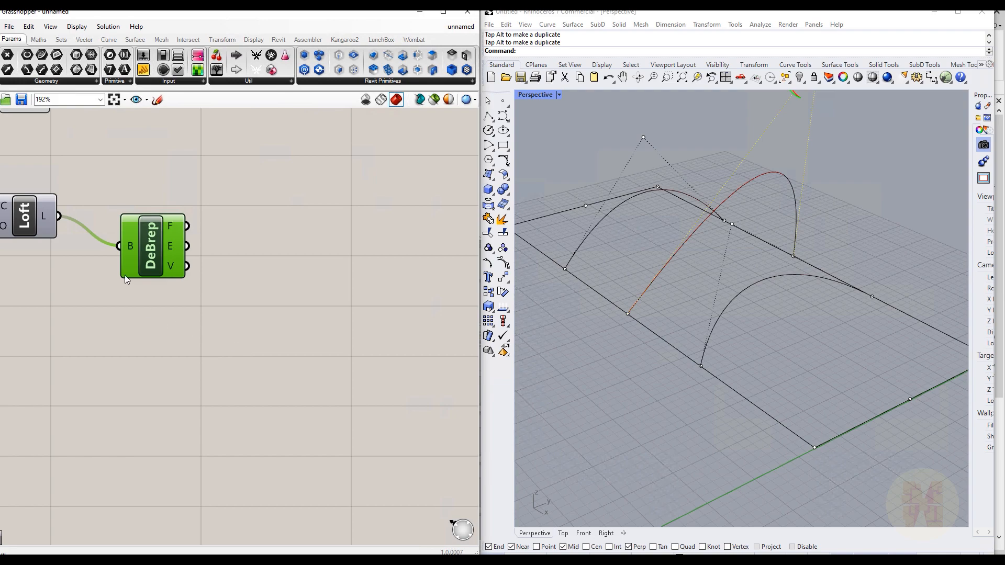
pyautogui.click(270, 339)
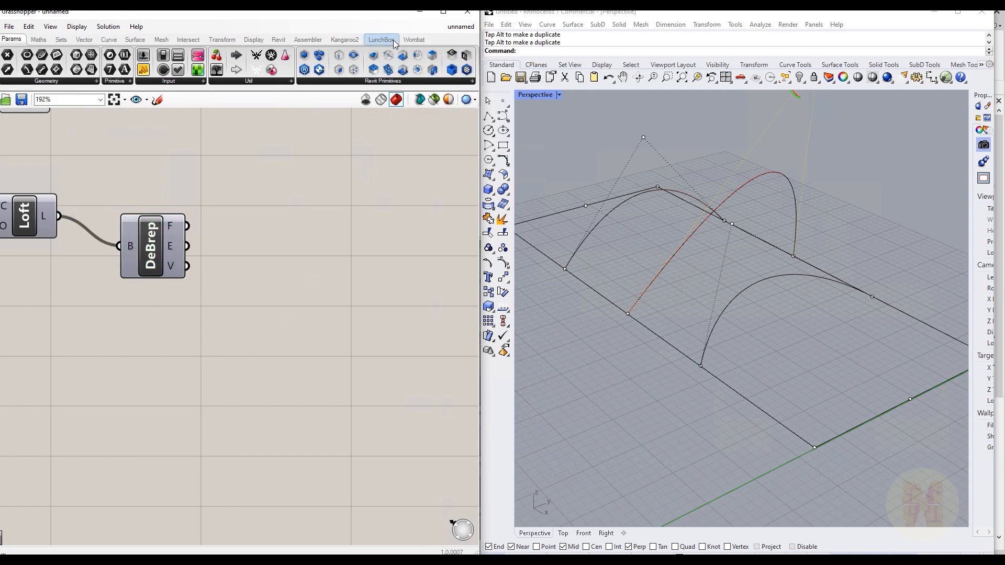
# Add a LunchBox Triangle Panels B component and connect the deconstructed brep's faces to its surface input.
pyautogui.moveTo(395, 43)
pyautogui.doubleClick(307, 294)
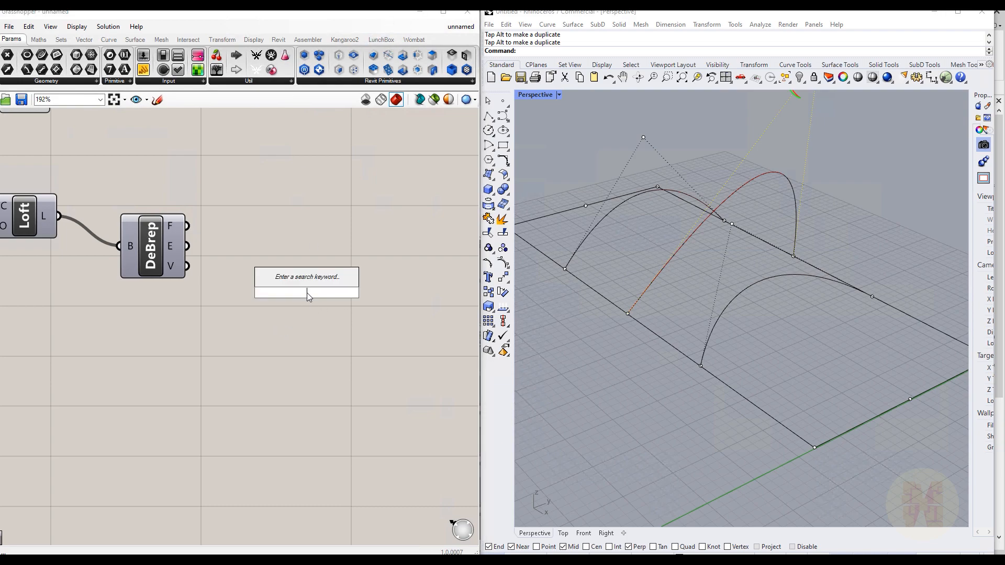
pyautogui.write('tri')
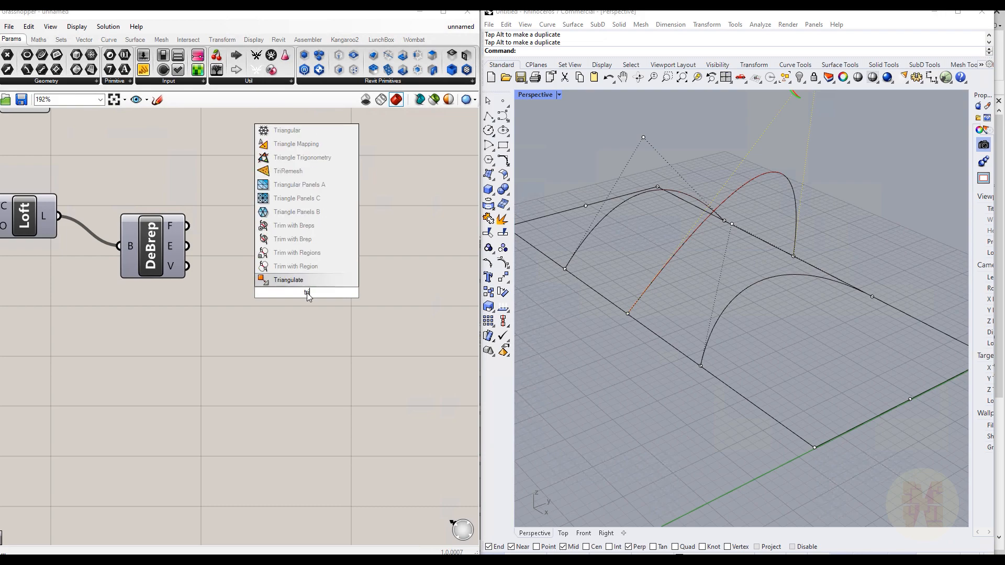
pyautogui.write('B')
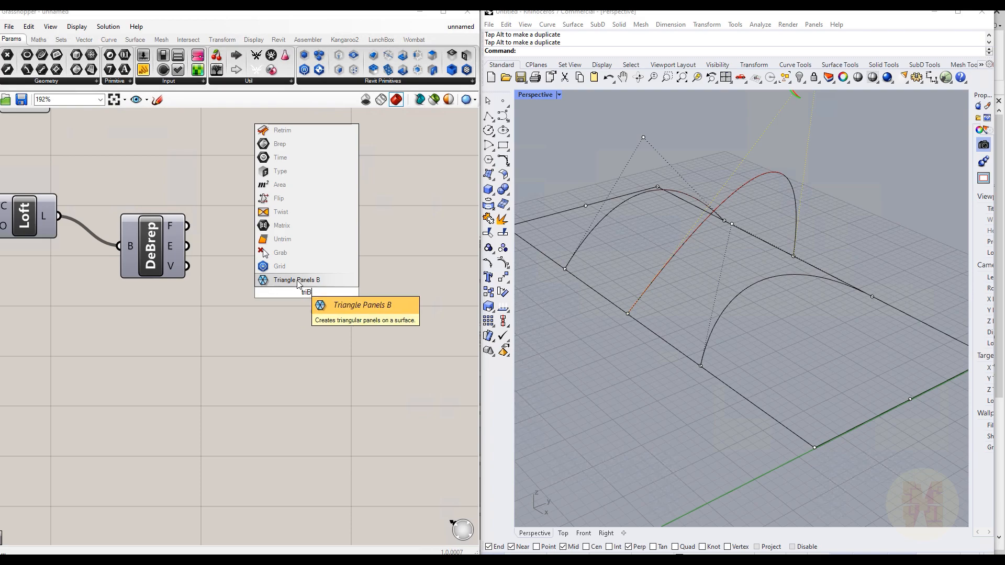
pyautogui.click(298, 281)
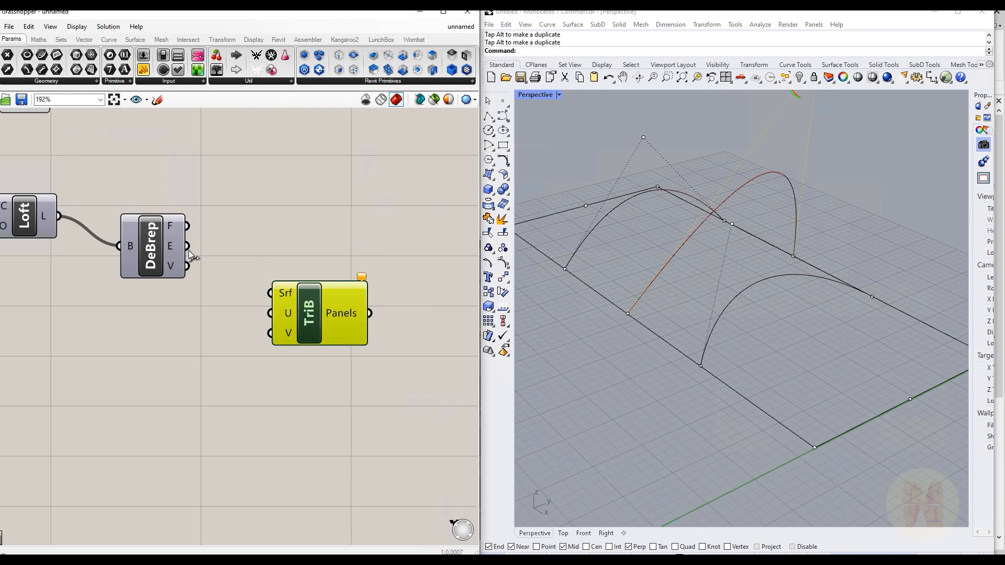
pyautogui.moveTo(187, 226); pyautogui.dragTo(270, 293)
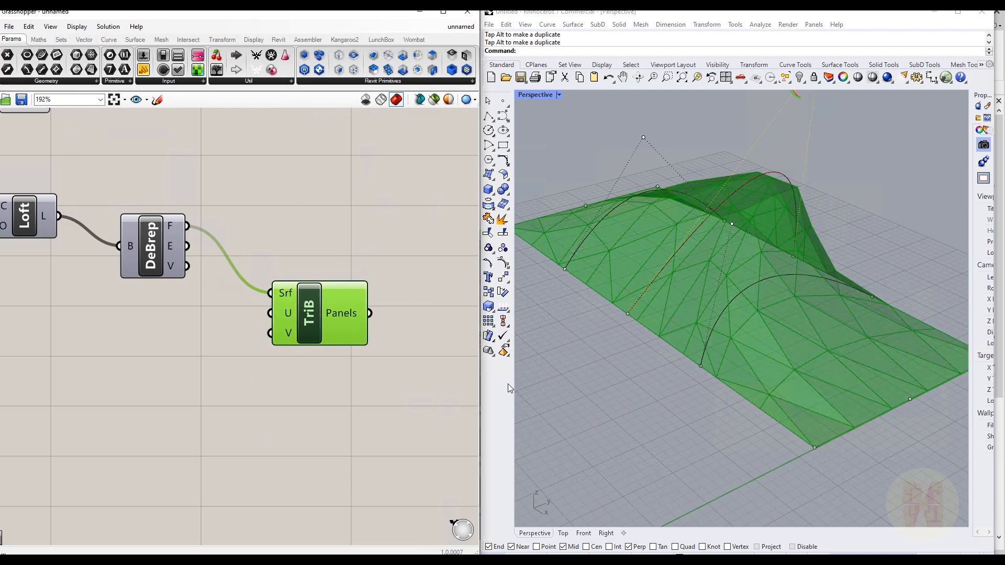
pyautogui.click(449, 399)
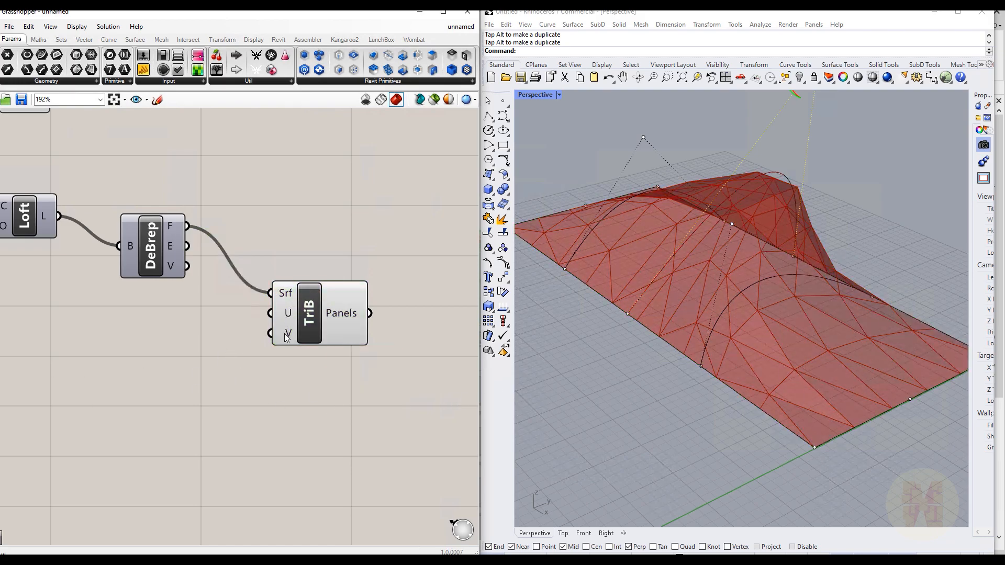
# Add a number slider set to 15 and connect it to the U divisions input of the triangle panels.
pyautogui.doubleClick(140, 379)
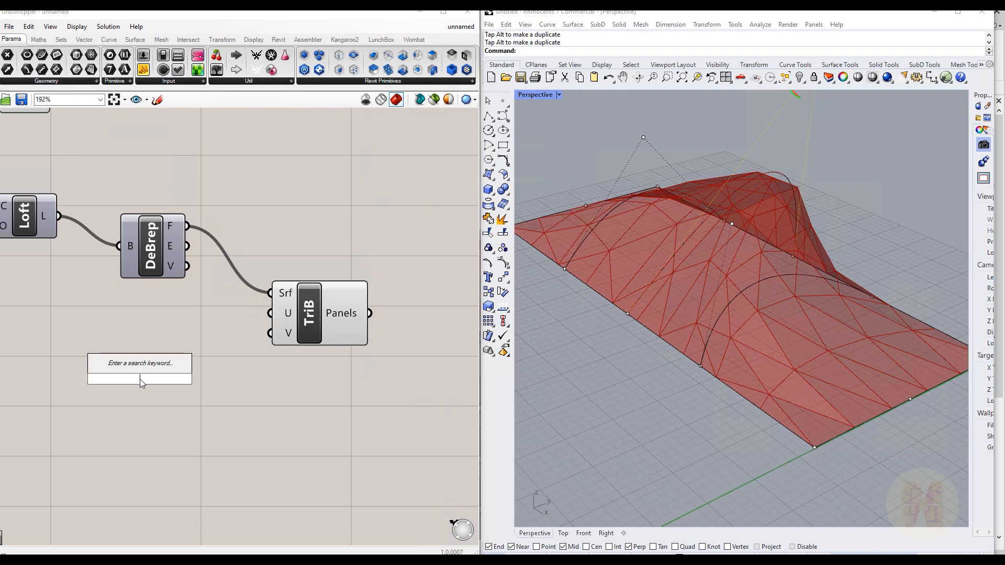
pyautogui.write('15')
pyautogui.press('Return')
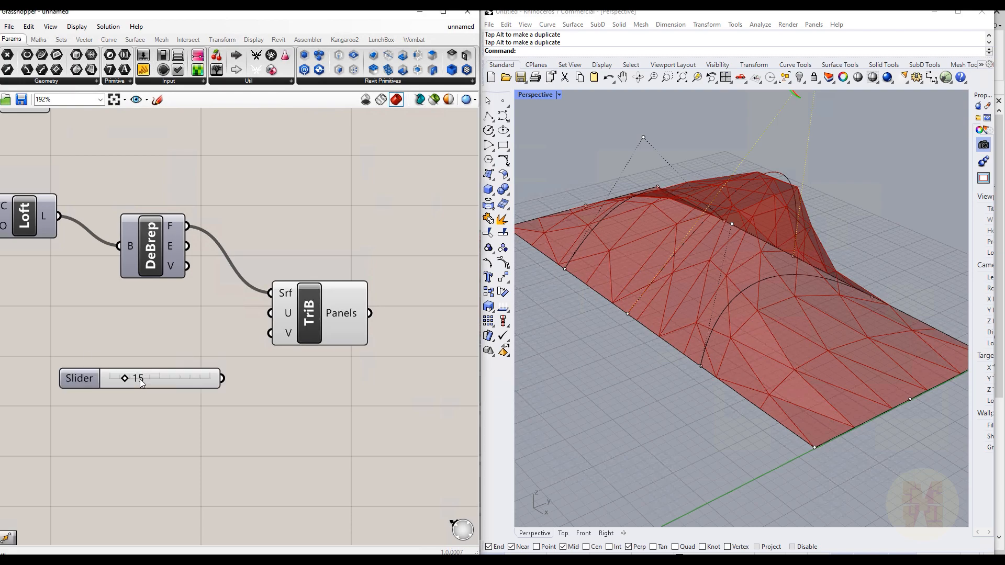
pyautogui.moveTo(223, 377); pyautogui.dragTo(270, 313)
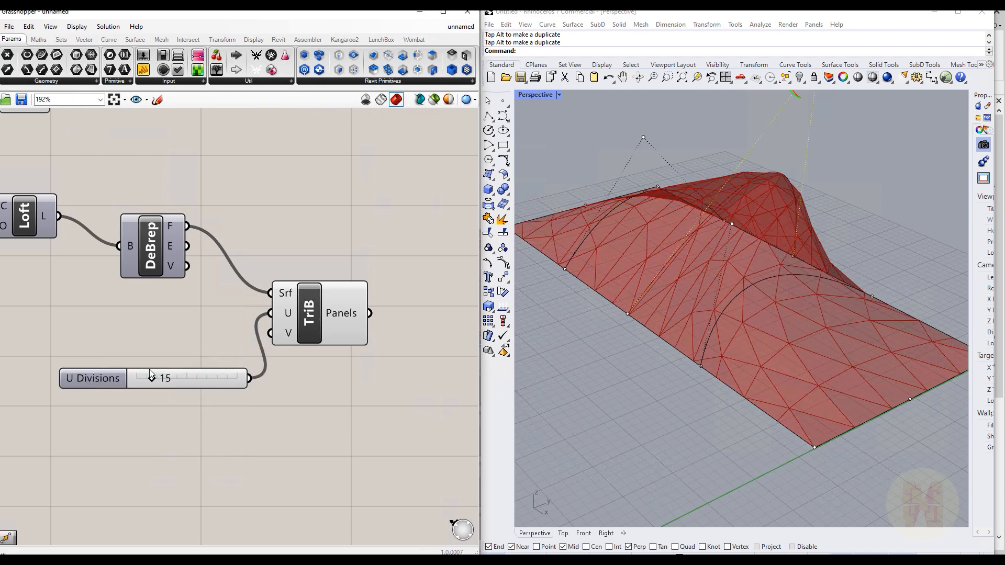
# Duplicate the U Divisions slider below the original and connect the copy to the V input of the triangle panels.
pyautogui.moveTo(106, 380); pyautogui.dragTo(62, 388)
pyautogui.hotkey('ctrl', 'c')
pyautogui.hotkey('ctrl', 'v')
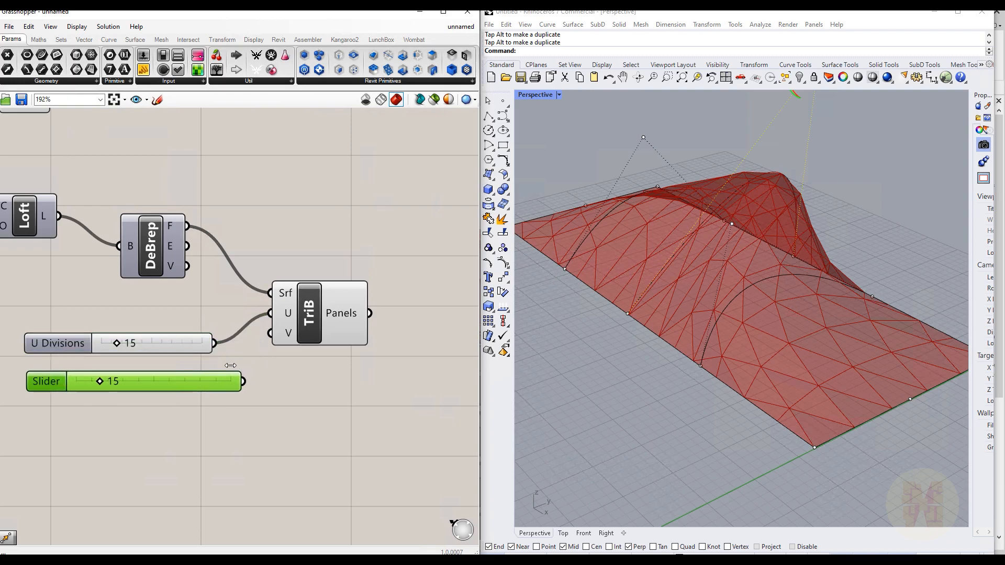
pyautogui.moveTo(222, 378); pyautogui.dragTo(270, 333)
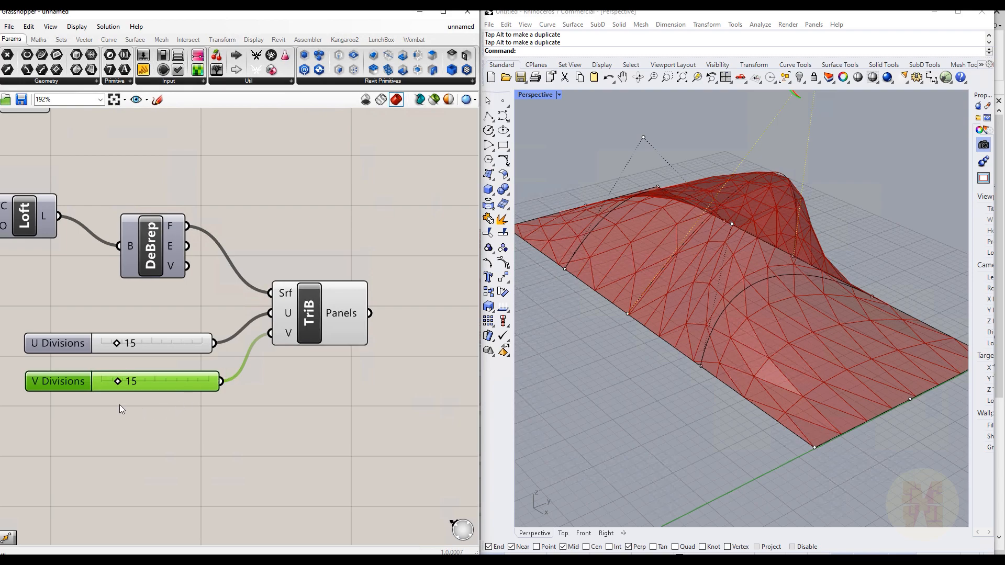
# Set the U Divisions slider to 28 and the V Divisions slider to 27 for denser triangular roof panels.
pyautogui.moveTo(121, 384); pyautogui.dragTo(127, 384)
pyautogui.moveTo(116, 344); pyautogui.dragTo(133, 347)
pyautogui.moveTo(714, 410); pyautogui.dragTo(660, 423, button='right')
pyautogui.moveTo(127, 384)
pyautogui.mouseDown()
pyautogui.moveTo(155, 385)
pyautogui.moveTo(133, 384)
pyautogui.mouseUp()
pyautogui.moveTo(131, 343); pyautogui.dragTo(130, 346)
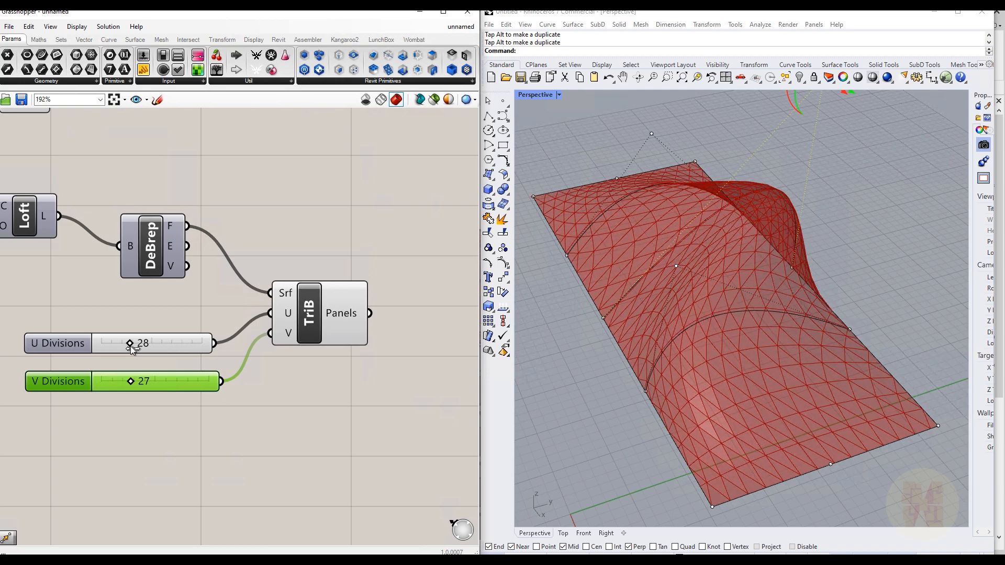
pyautogui.moveTo(576, 384); pyautogui.dragTo(859, 376, button='right')
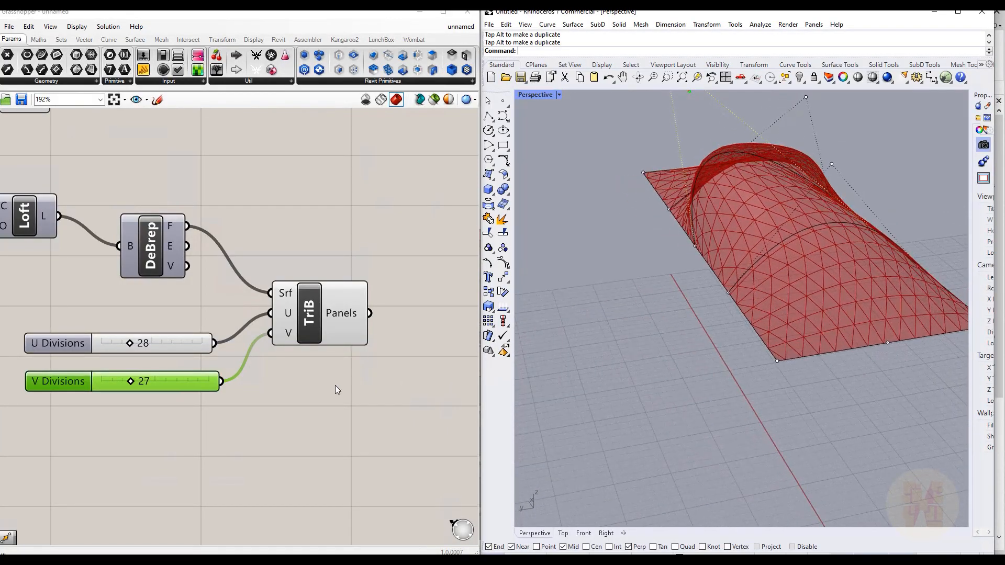
# Add a Panel Frame component beside the triangle panels and connect their Panels output to its Panel input.
pyautogui.middleClick(348, 394)
pyautogui.rightClick(246, 450)
pyautogui.moveTo(322, 410); pyautogui.dragTo(81, 417, button='right')
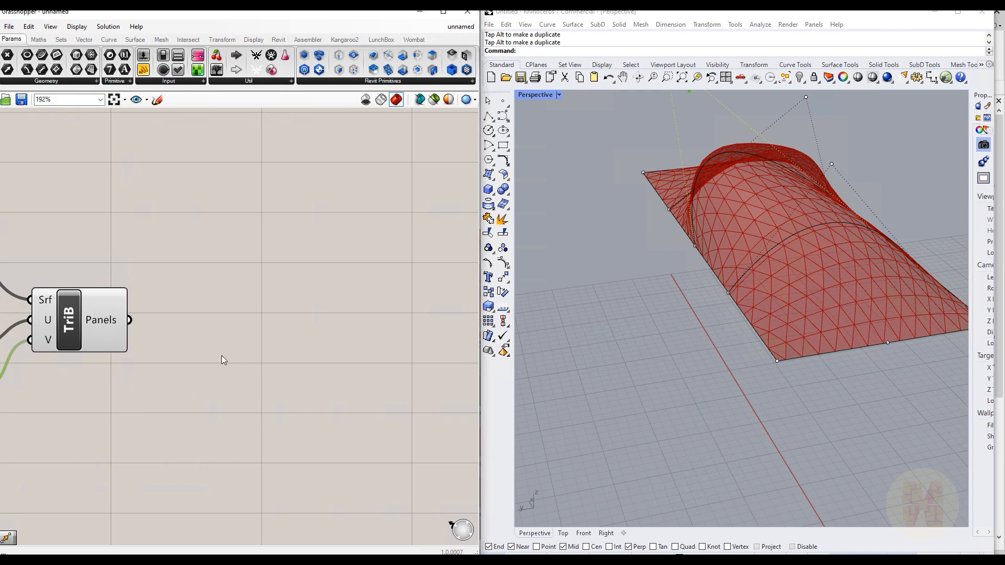
pyautogui.doubleClick(284, 369)
pyautogui.write('frame')
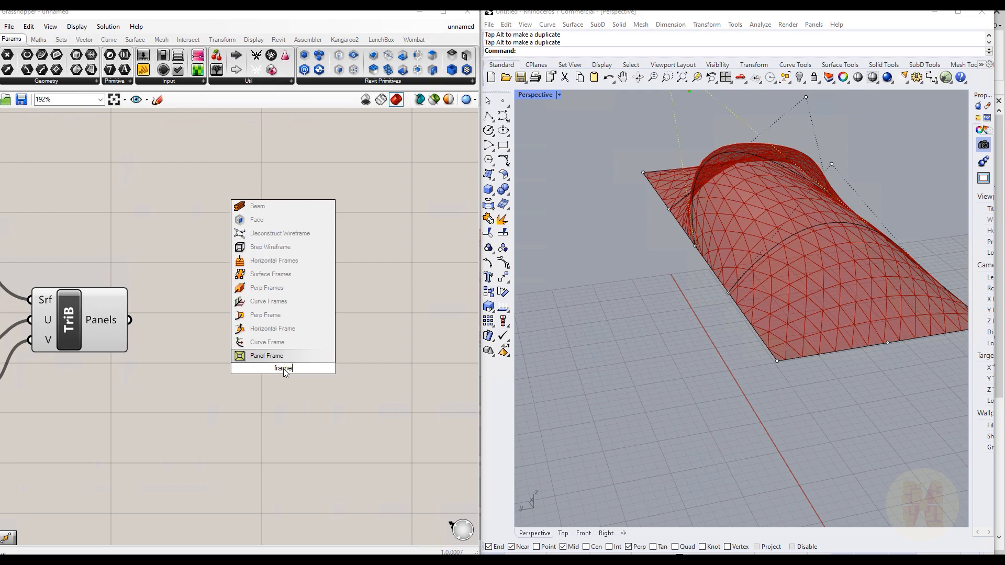
pyautogui.press('Return')
pyautogui.moveTo(134, 324); pyautogui.dragTo(228, 357)
pyautogui.moveTo(275, 381); pyautogui.dragTo(314, 370)
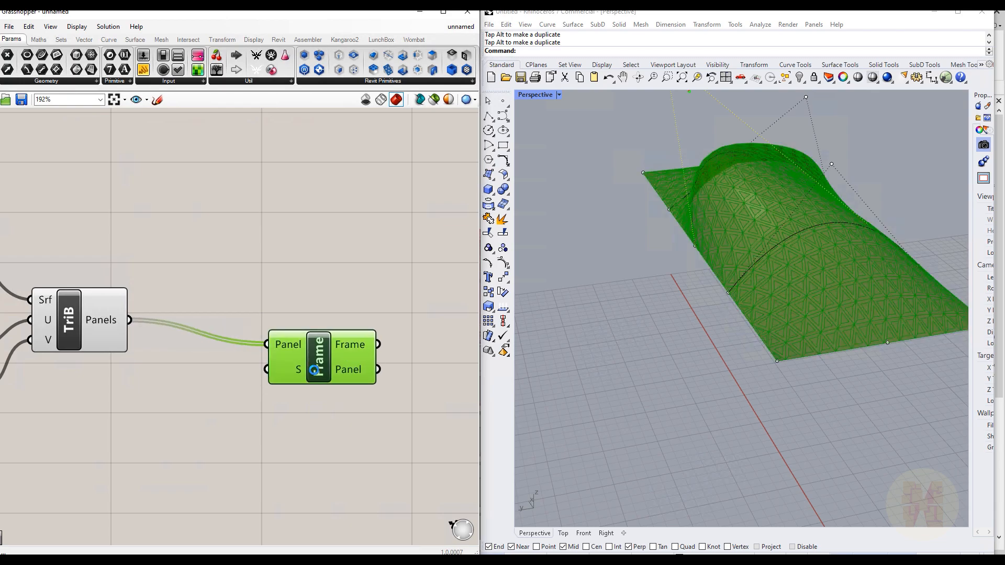
# Turn off the preview of the Triangle Panels B component.
pyautogui.click(232, 426)
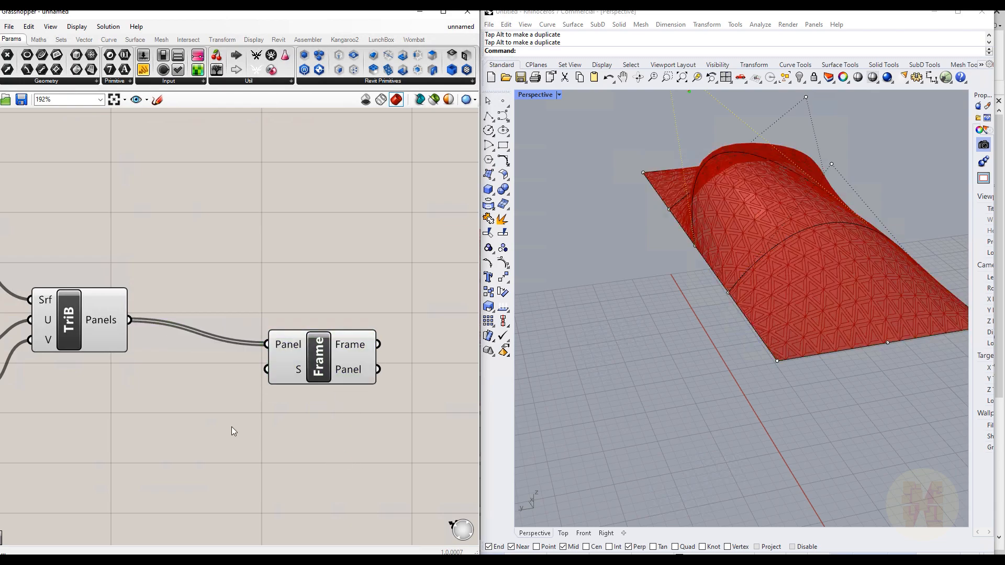
pyautogui.click(72, 333)
pyautogui.rightClick(71, 334)
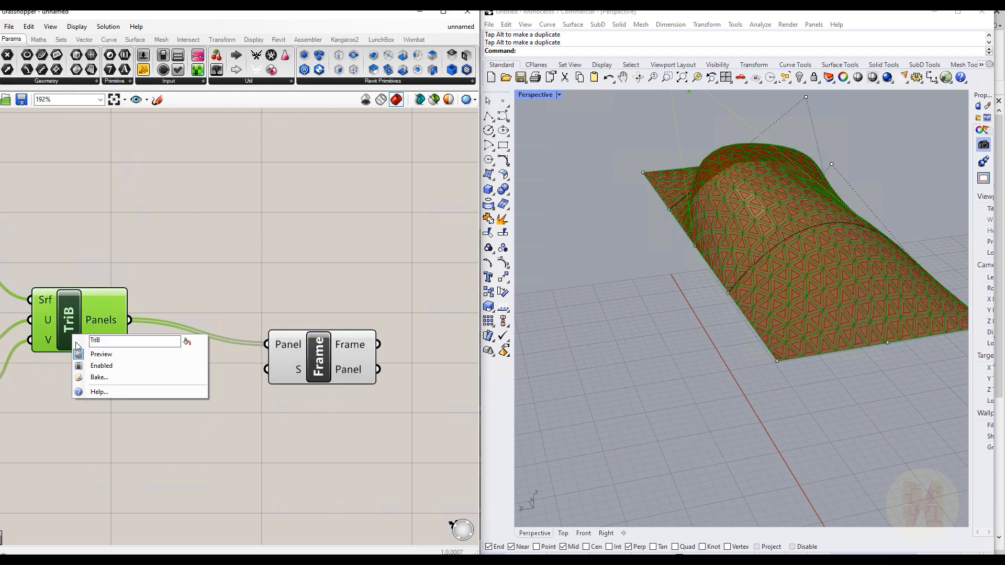
pyautogui.click(102, 356)
pyautogui.click(184, 395)
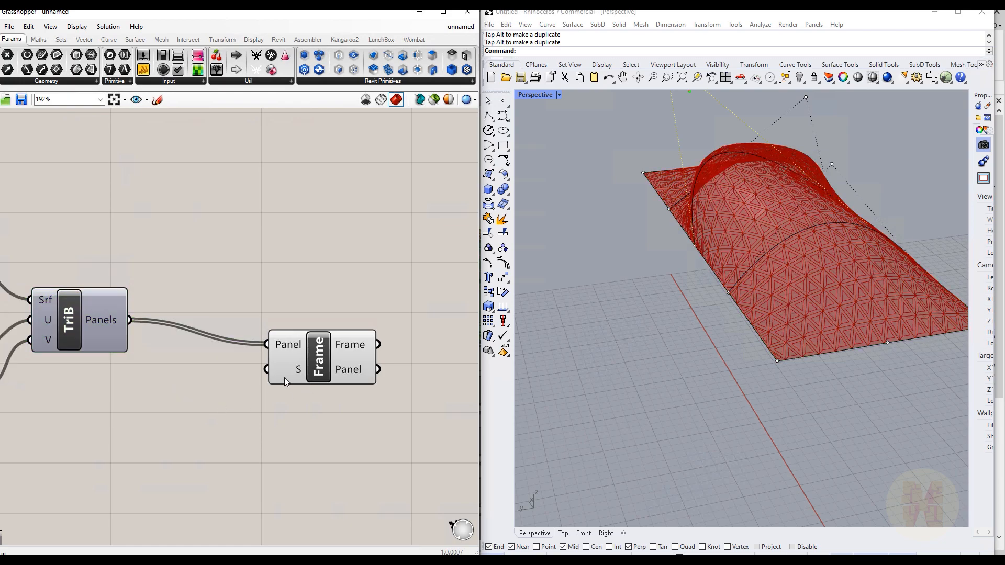
# Add a 0.5 number slider below the Panel Frame component and connect it to the S scale input.
pyautogui.doubleClick(163, 469)
pyautogui.write('0')
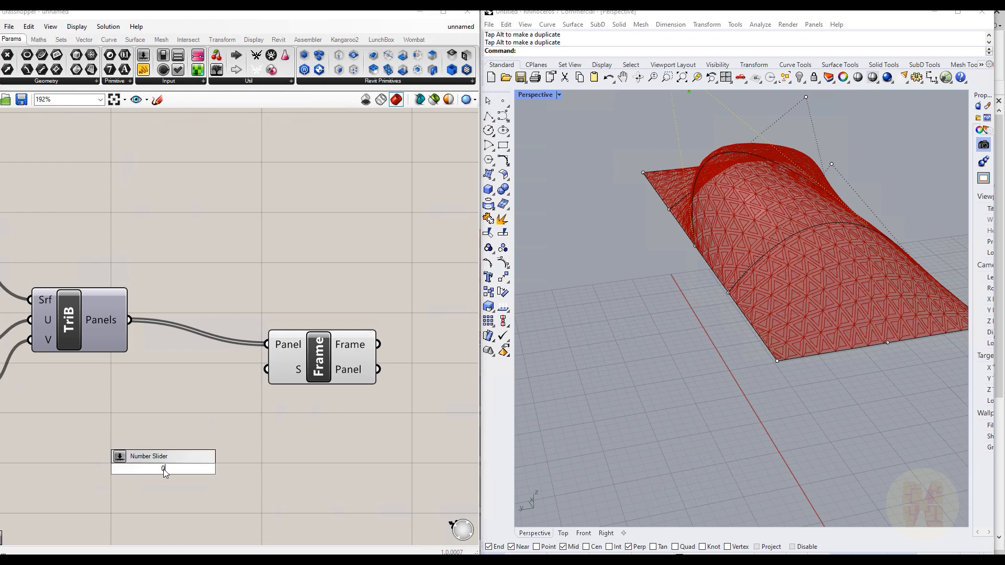
pyautogui.write('.5')
pyautogui.press('Return')
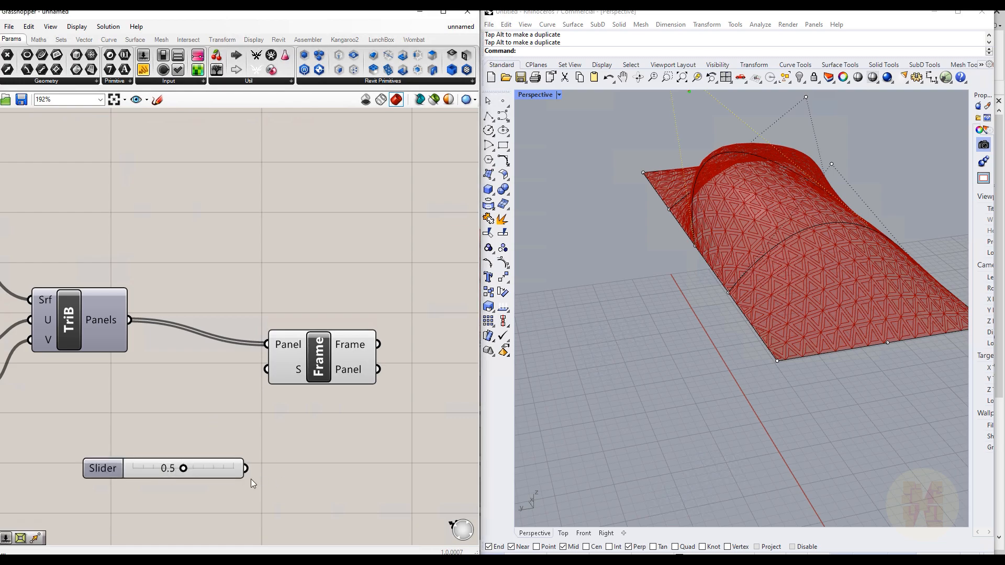
pyautogui.moveTo(246, 474); pyautogui.dragTo(267, 369)
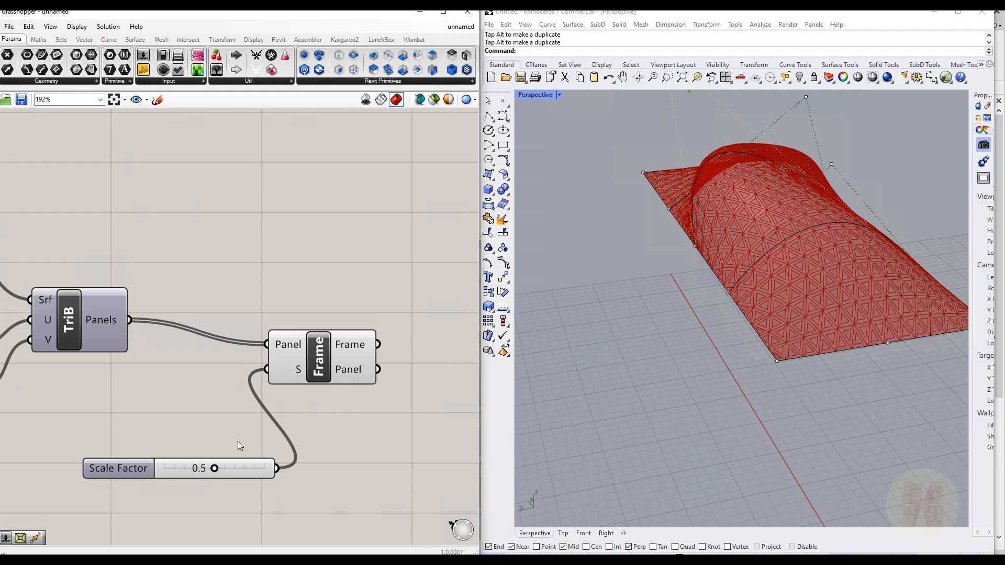
pyautogui.moveTo(122, 470); pyautogui.dragTo(68, 455)
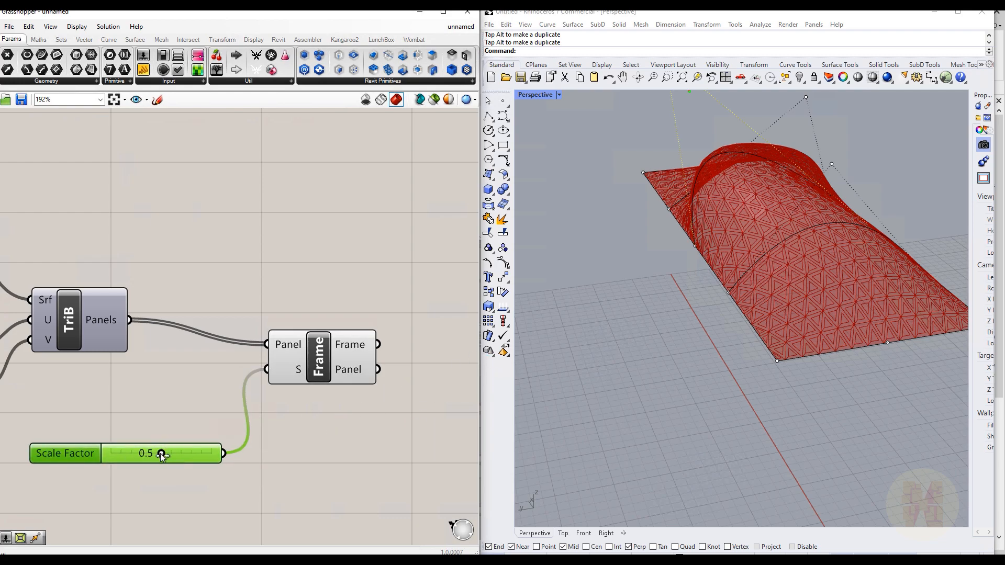
# Raise the panel frame's Scale Factor to 0.9 to make the frames thinner, checking the panels up close.
pyautogui.moveTo(173, 457); pyautogui.dragTo(175, 456)
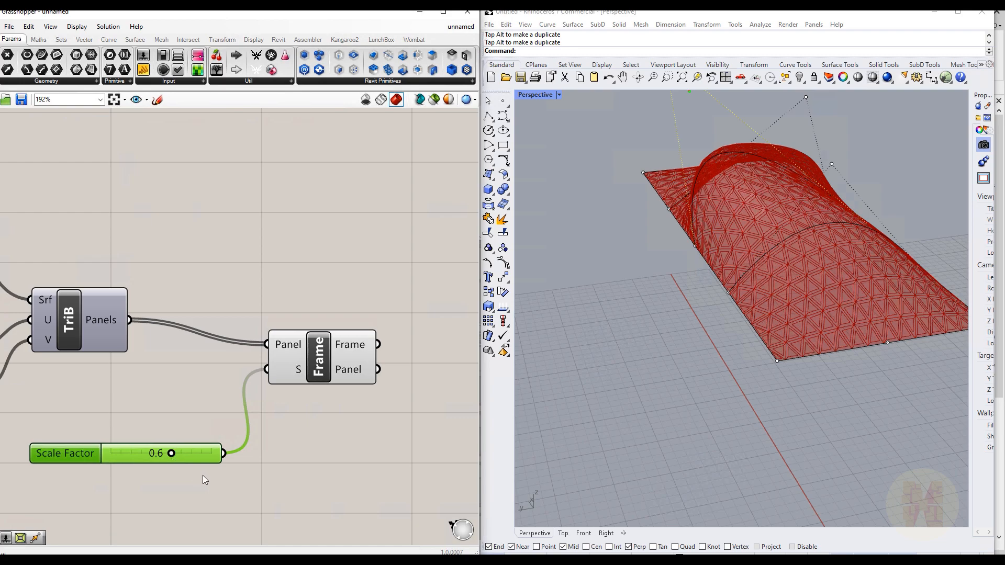
pyautogui.scroll(10, 818, 347)
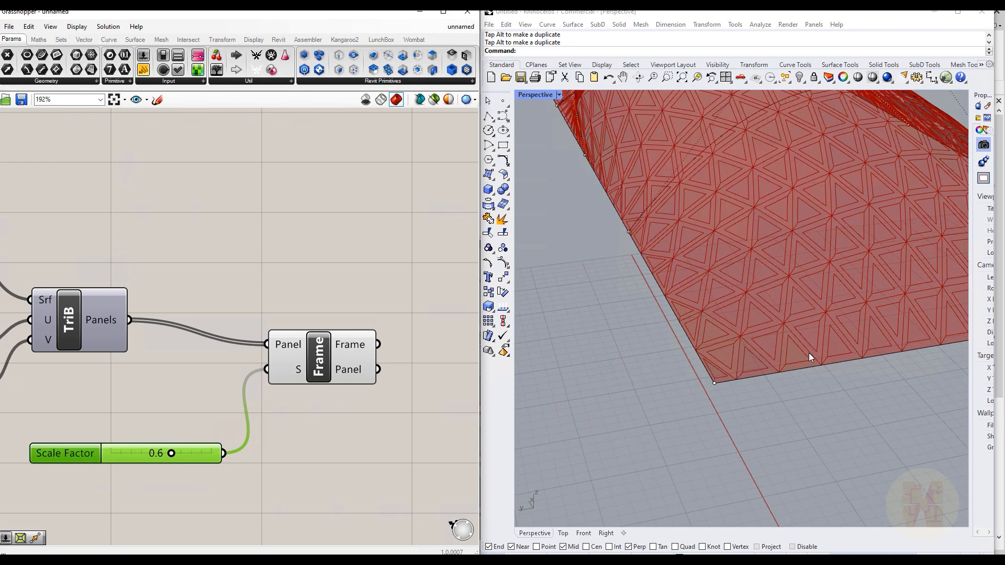
pyautogui.moveTo(174, 453); pyautogui.dragTo(196, 454)
pyautogui.moveTo(326, 470); pyautogui.dragTo(341, 466)
pyautogui.click(354, 448)
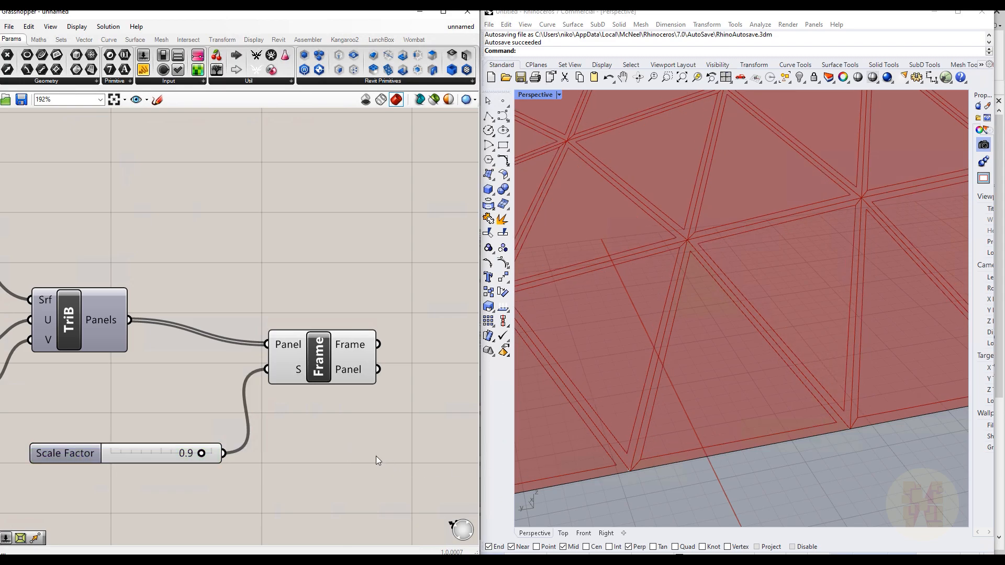
pyautogui.scroll(-5, 676, 391)
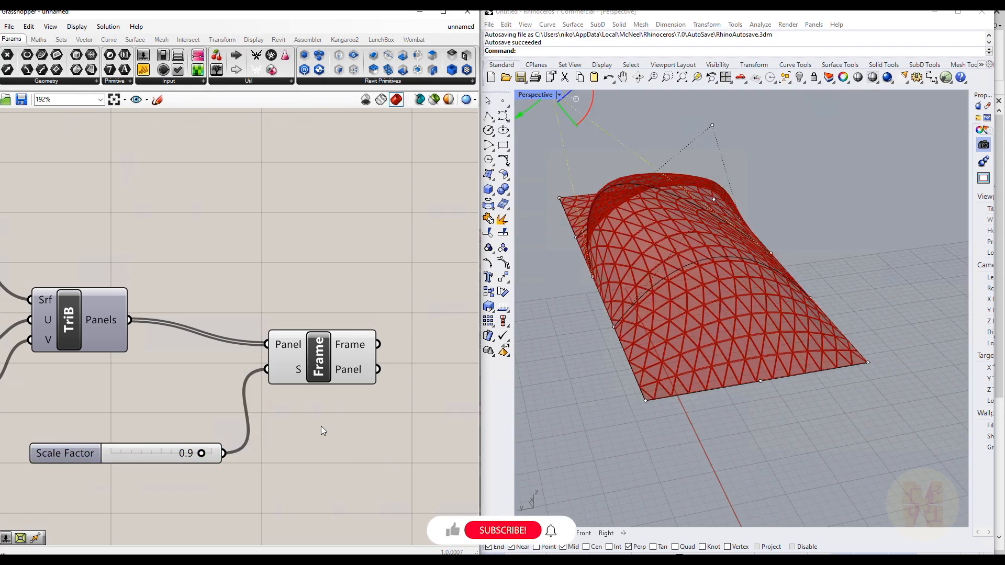
# Add a Geometry parameter beside the Panel Frame component and place a duplicate of it below.
pyautogui.scroll(-3, 323, 430)
pyautogui.moveTo(349, 435); pyautogui.dragTo(155, 418, button='right')
pyautogui.scroll(2, 199, 403)
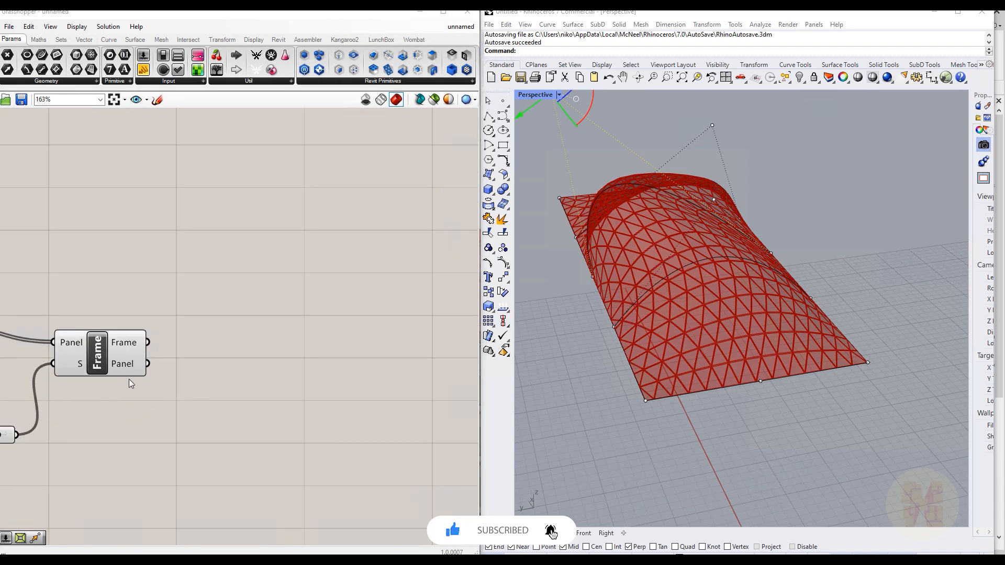
pyautogui.doubleClick(266, 351)
pyautogui.write('geo')
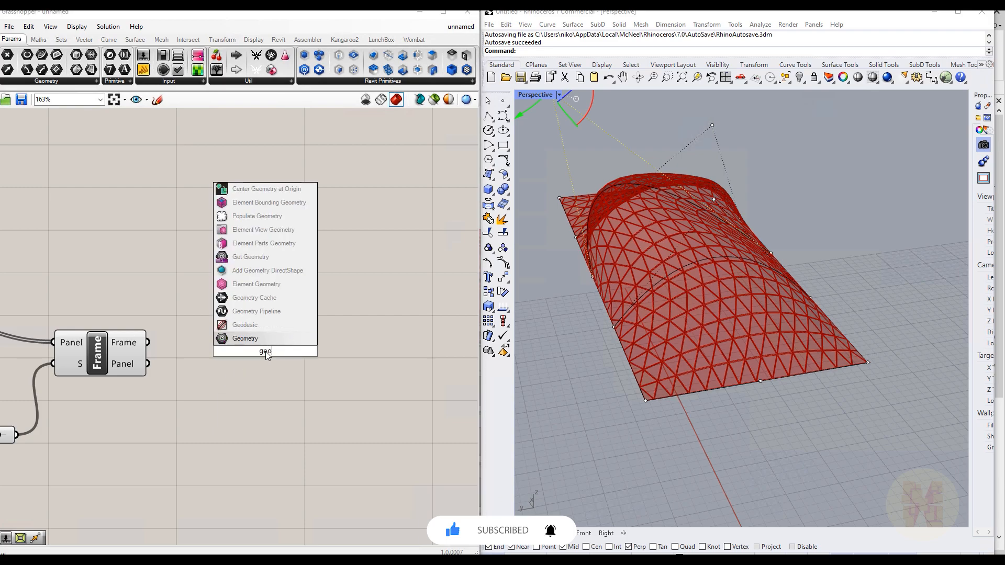
pyautogui.press('Return')
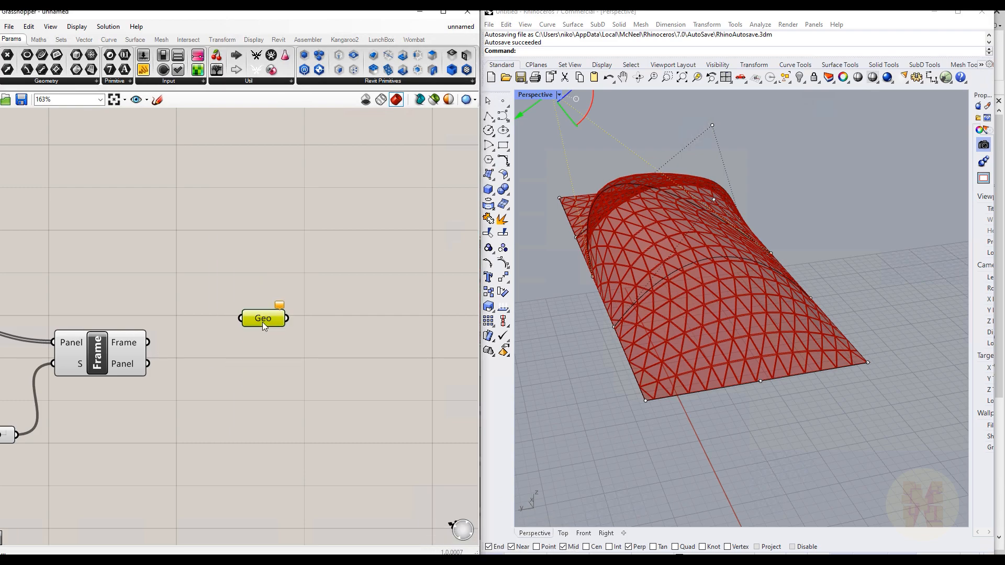
pyautogui.keyDown('alt'); pyautogui.moveTo(262, 322); pyautogui.dragTo(259, 385); pyautogui.keyUp('alt')
# Turn off the preview of the Panel Frame component.
pyautogui.click(107, 363)
pyautogui.rightClick(107, 364)
pyautogui.click(131, 383)
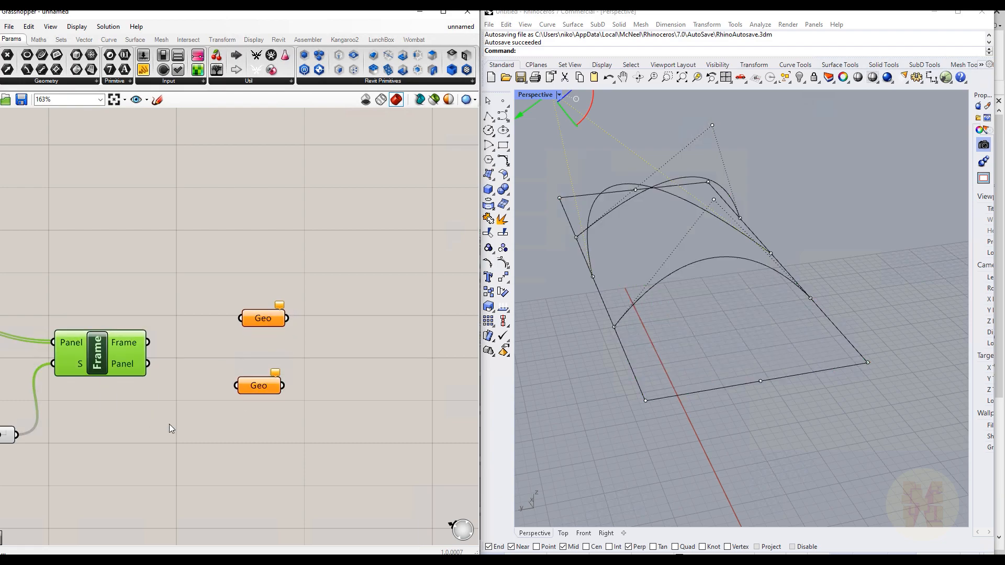
pyautogui.click(169, 429)
# Connect the Frame output to the upper Geometry parameter and the Panel output to the lower one, highlighting each to check it.
pyautogui.moveTo(148, 342); pyautogui.dragTo(242, 318)
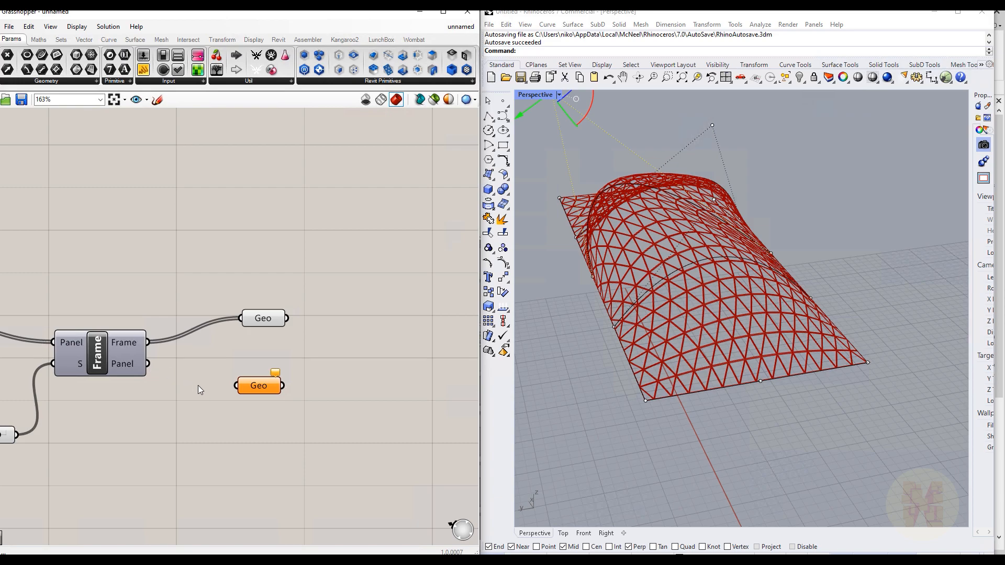
pyautogui.moveTo(236, 386); pyautogui.dragTo(149, 363)
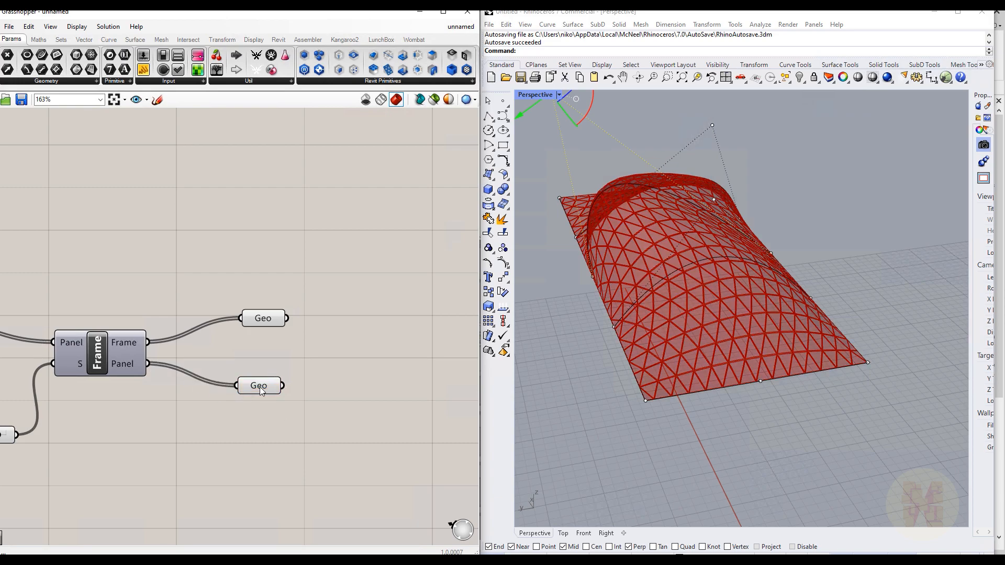
pyautogui.click(268, 321)
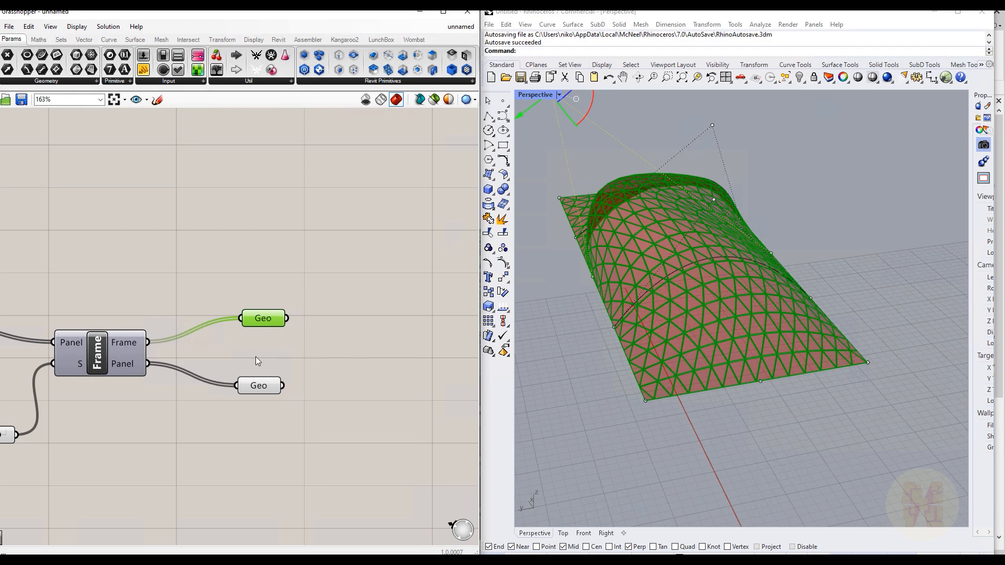
pyautogui.click(266, 390)
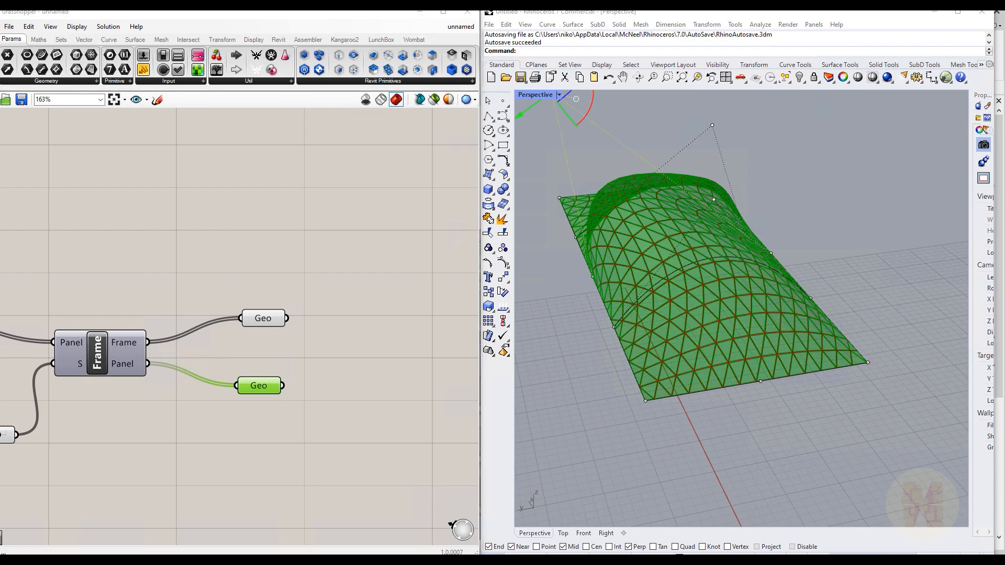
pyautogui.moveTo(356, 335); pyautogui.dragTo(265, 330, button='right')
pyautogui.click(184, 322)
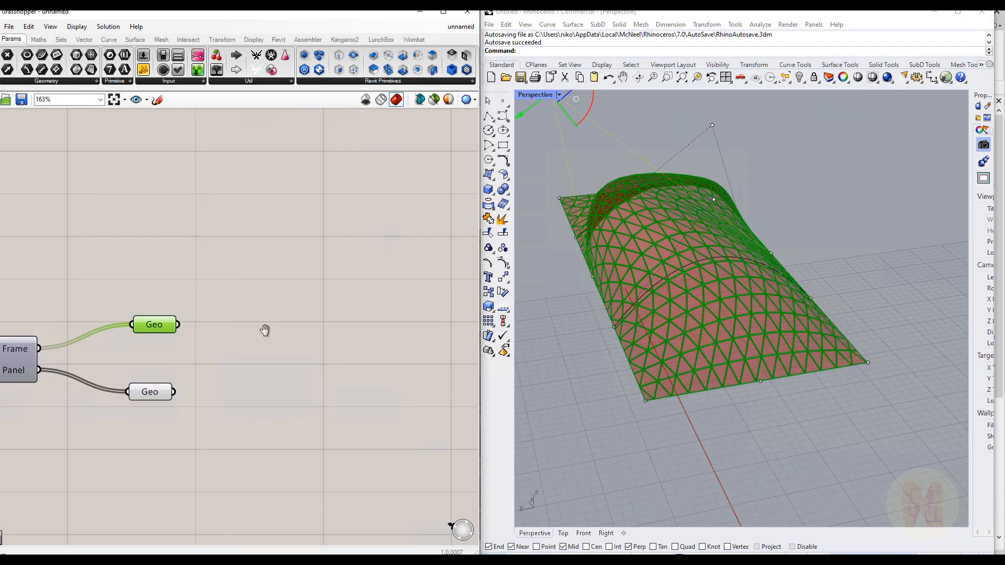
# Add an Extrude component and connect the frame Geometry parameter to its base input.
pyautogui.doubleClick(303, 322)
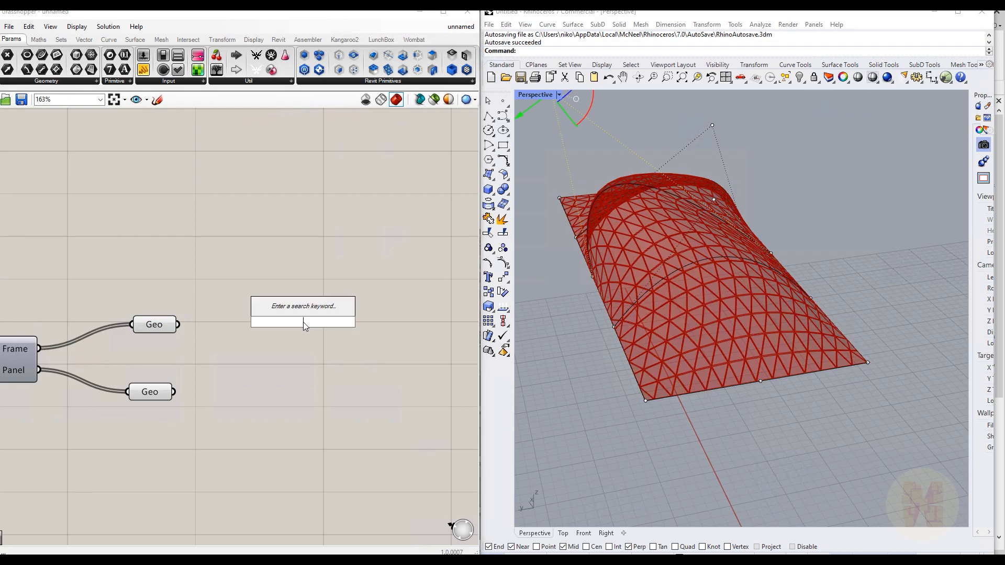
pyautogui.write('0xt')
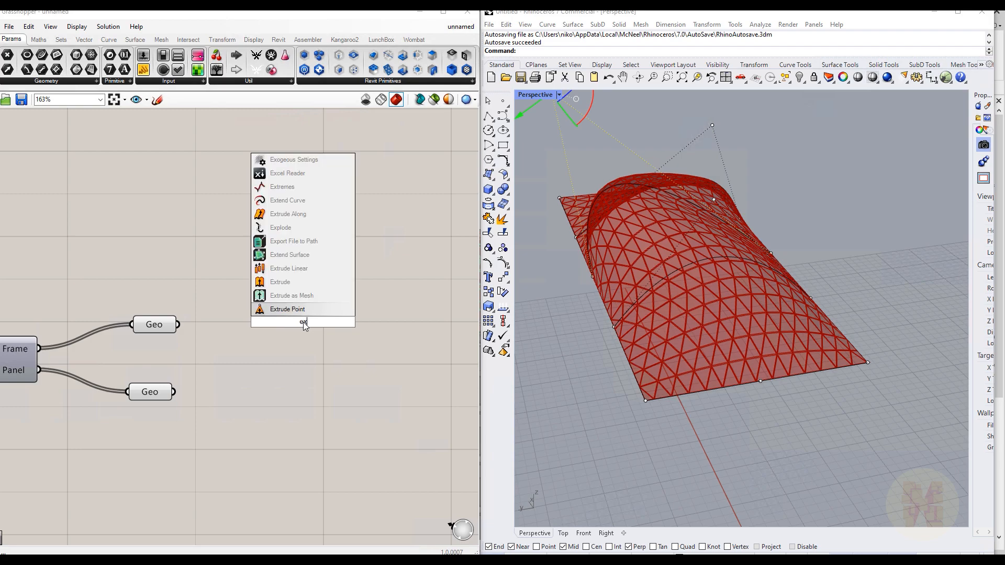
pyautogui.press('BackSpace')
pyautogui.press('BackSpace')
pyautogui.press('BackSpace')
pyautogui.write('extr')
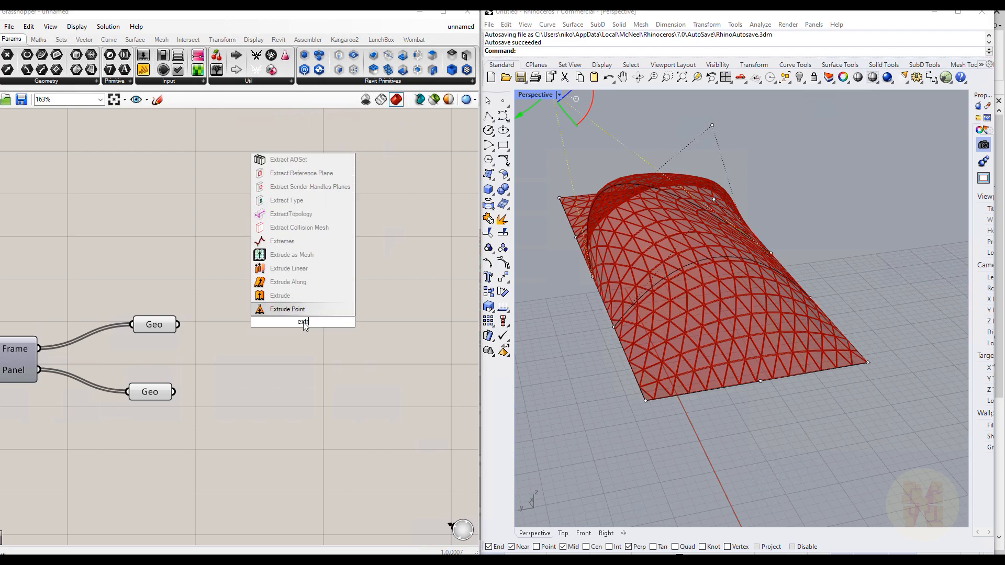
pyautogui.press('Up')
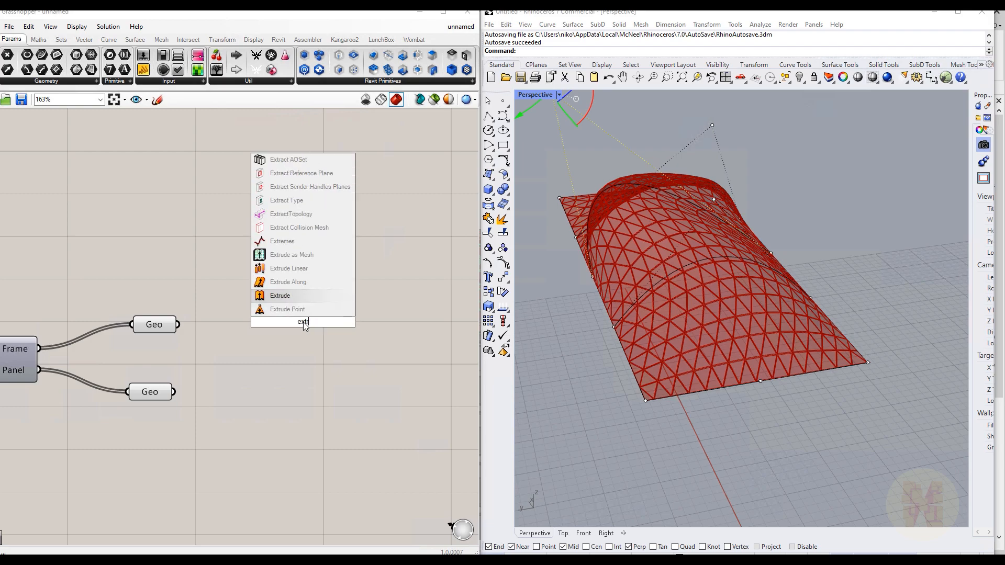
pyautogui.press('Return')
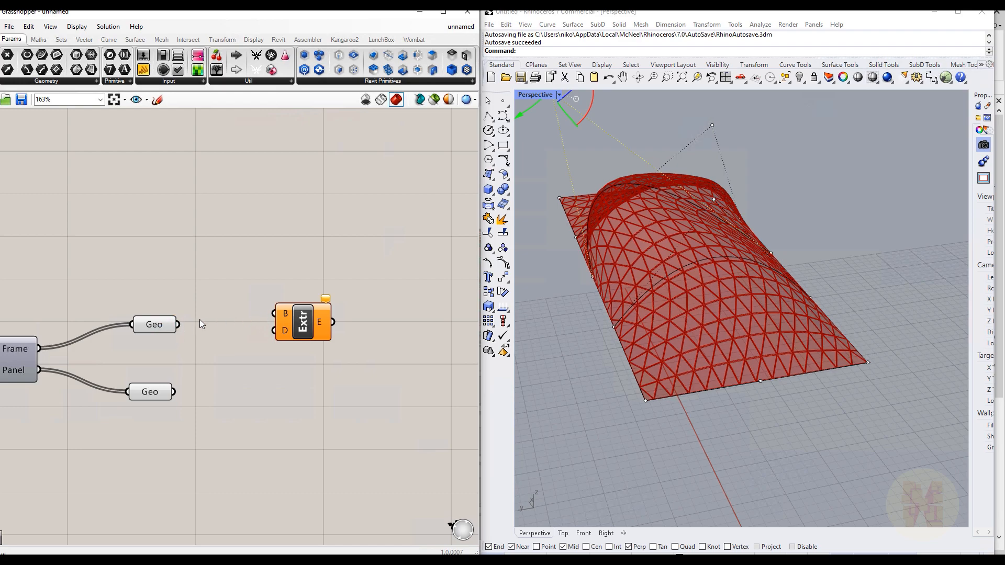
pyautogui.moveTo(181, 326); pyautogui.dragTo(274, 312)
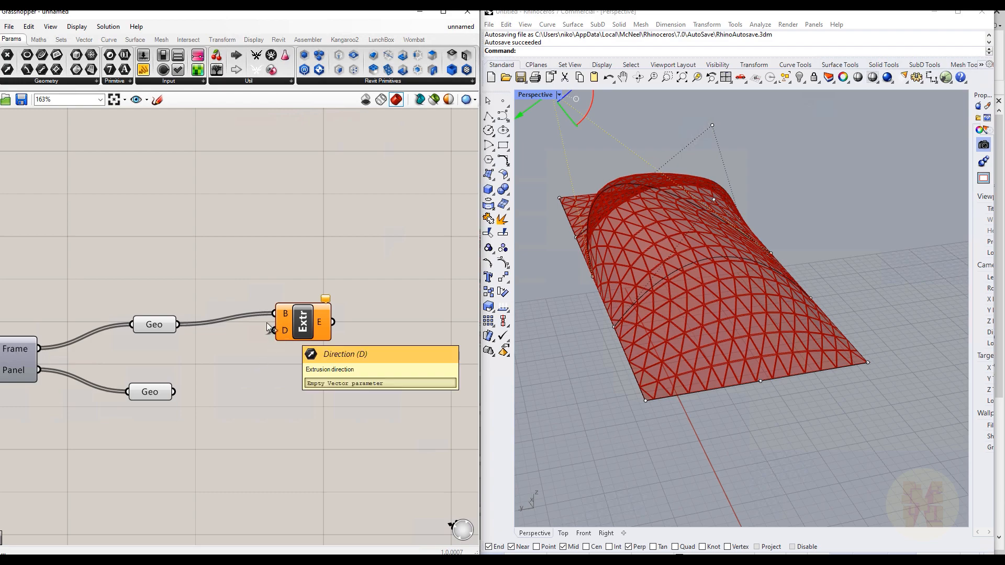
# Add a Negative component above the Extrude component and connect its output to the extrusion direction input.
pyautogui.moveTo(240, 254); pyautogui.dragTo(299, 256, button='right')
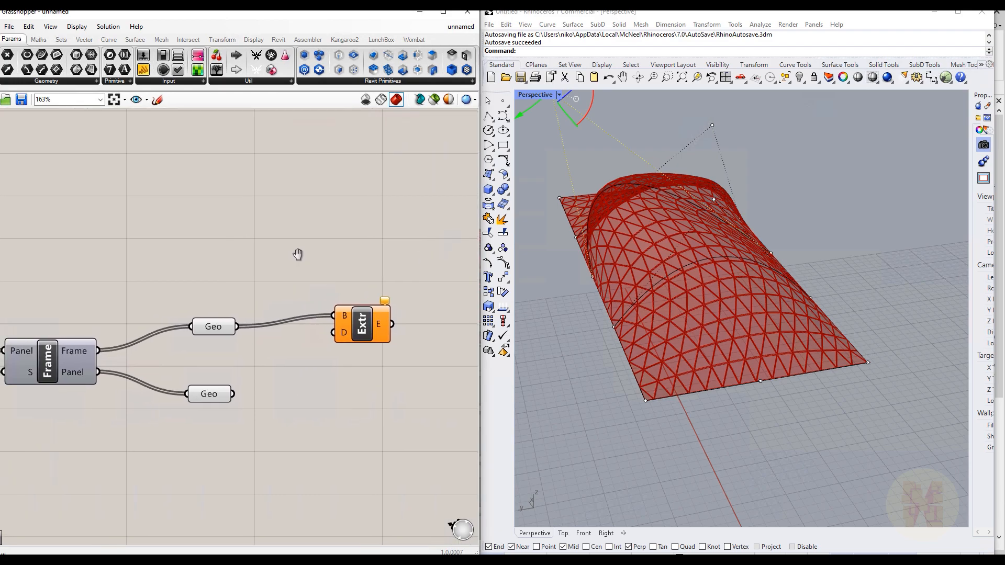
pyautogui.doubleClick(269, 250)
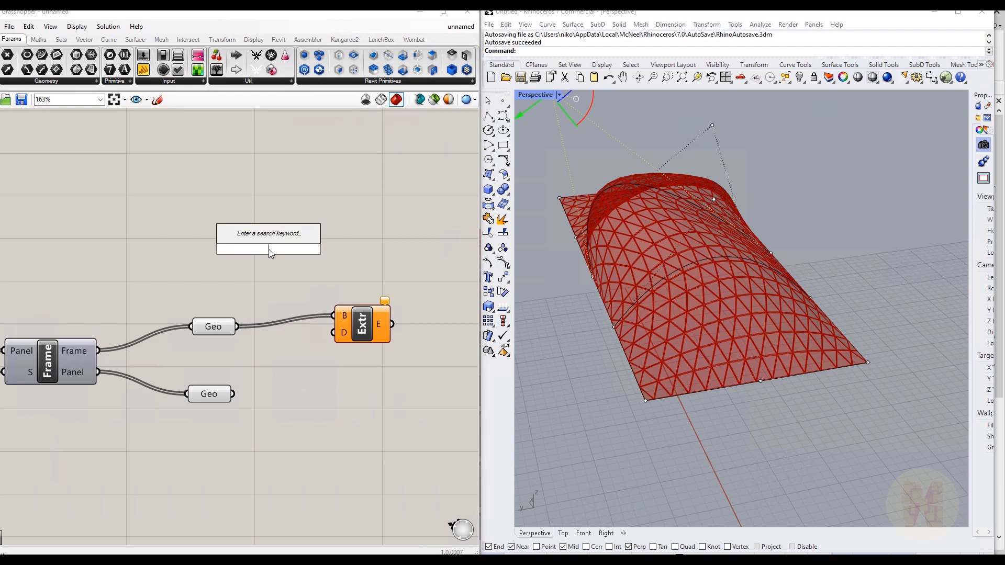
pyautogui.write('neg')
pyautogui.press('Return')
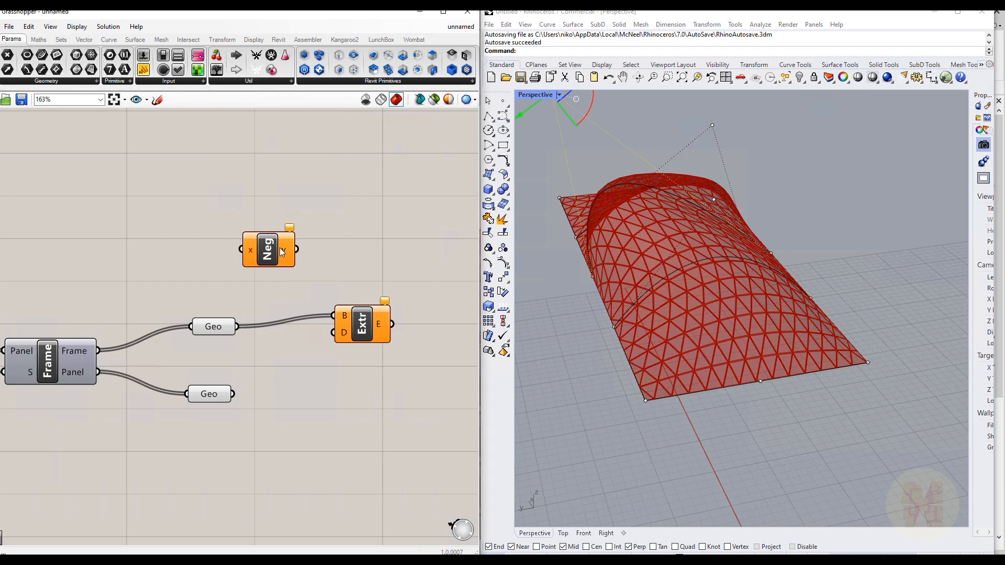
pyautogui.moveTo(296, 250); pyautogui.dragTo(333, 333)
# Add a Unit Z vector component and connect its output to the input of the Negative component.
pyautogui.doubleClick(138, 231)
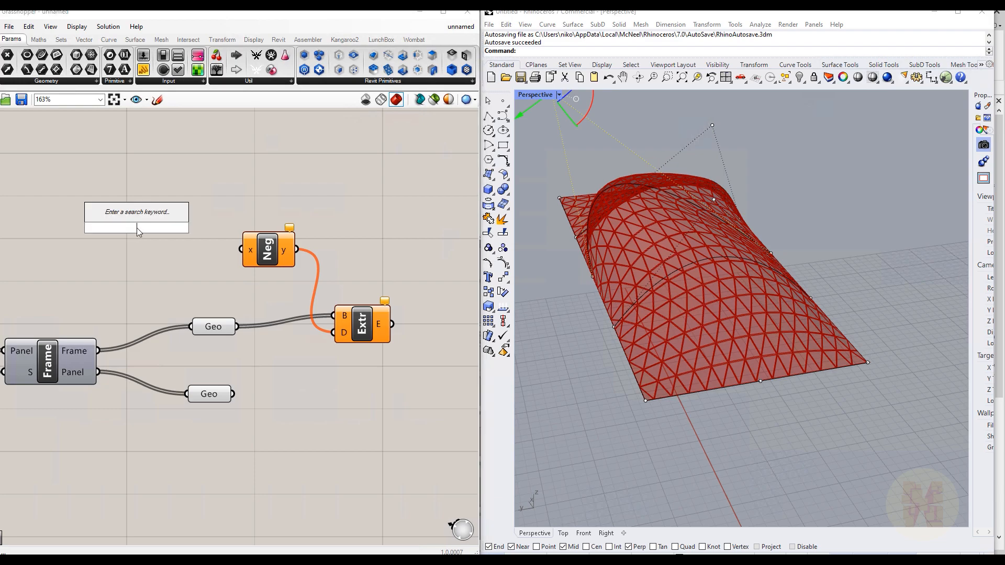
pyautogui.write('n')
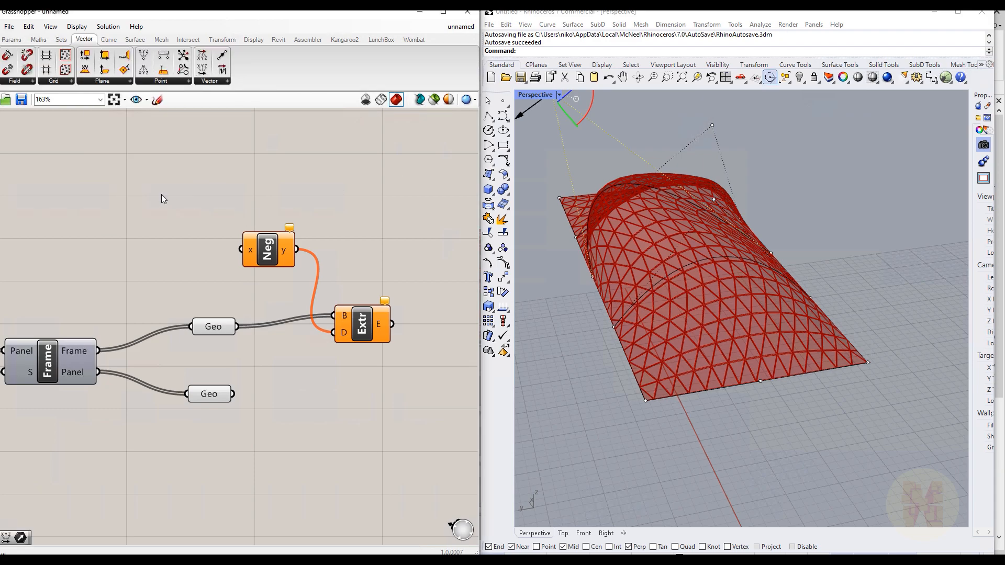
pyautogui.click(226, 82)
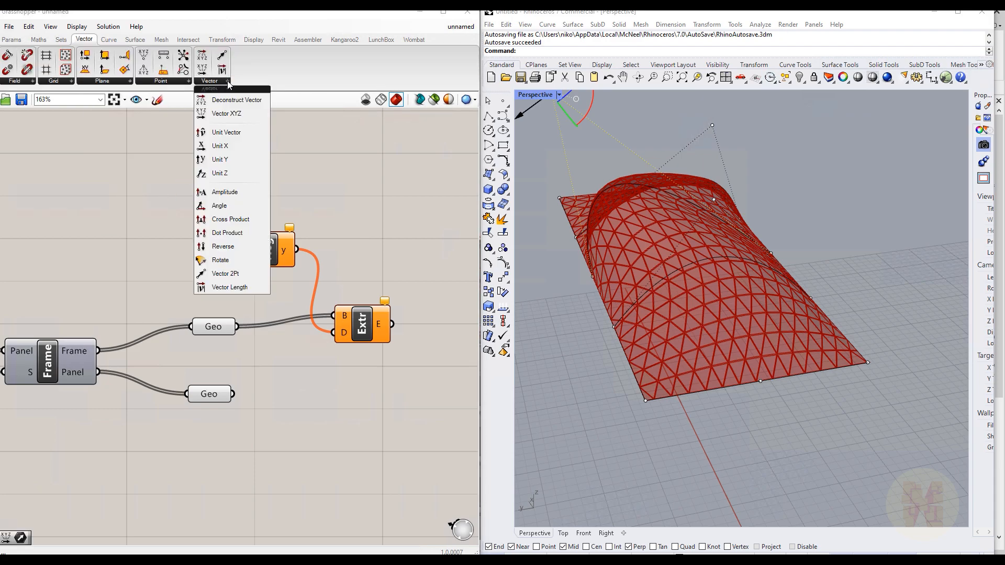
pyautogui.click(227, 174)
pyautogui.click(157, 238)
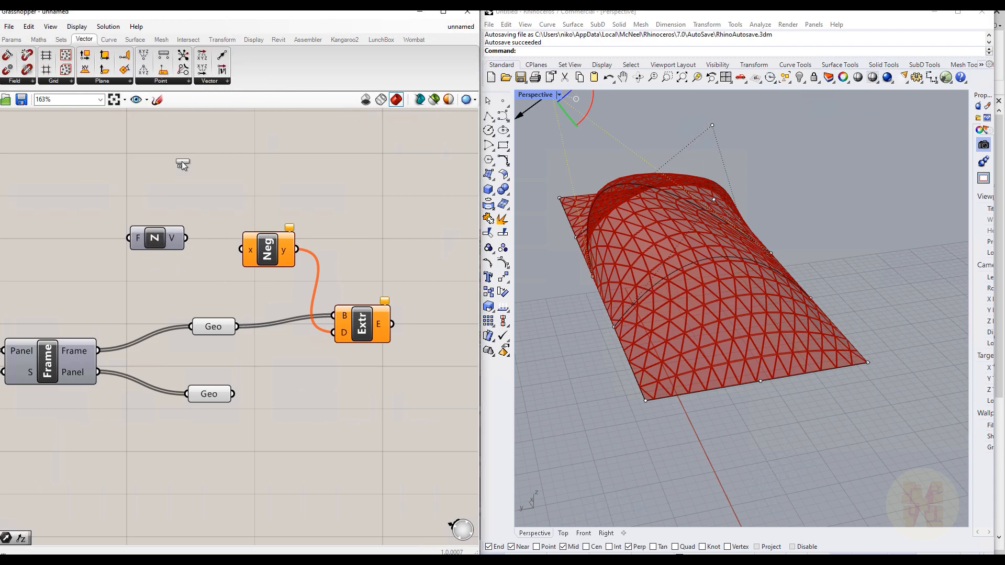
pyautogui.moveTo(186, 239); pyautogui.dragTo(241, 250)
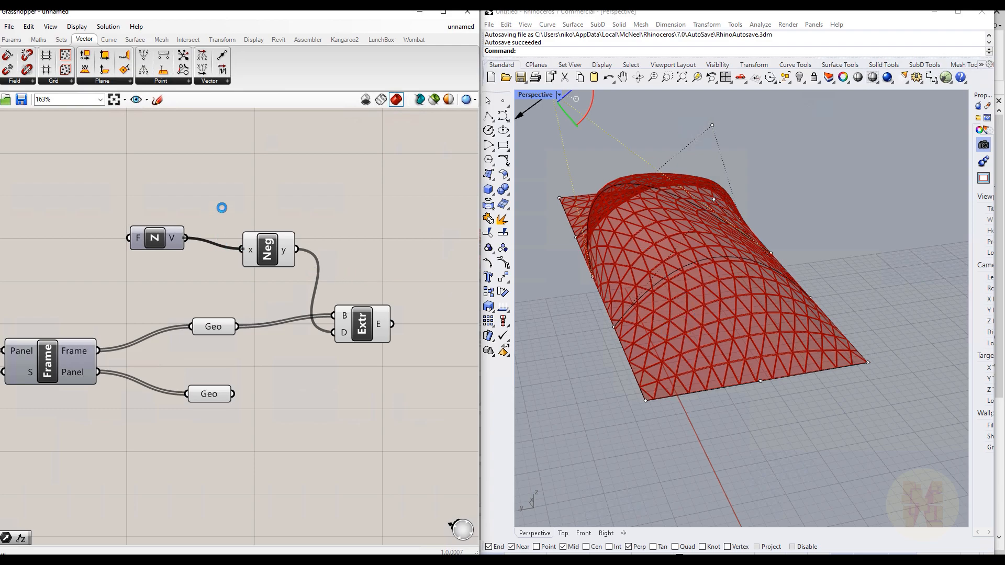
# Add a number slider with the value 40, connect it to the Unit Z factor input and inspect the extruded frames up close.
pyautogui.doubleClick(47, 219)
pyautogui.write('number slider')
pyautogui.press('Return')
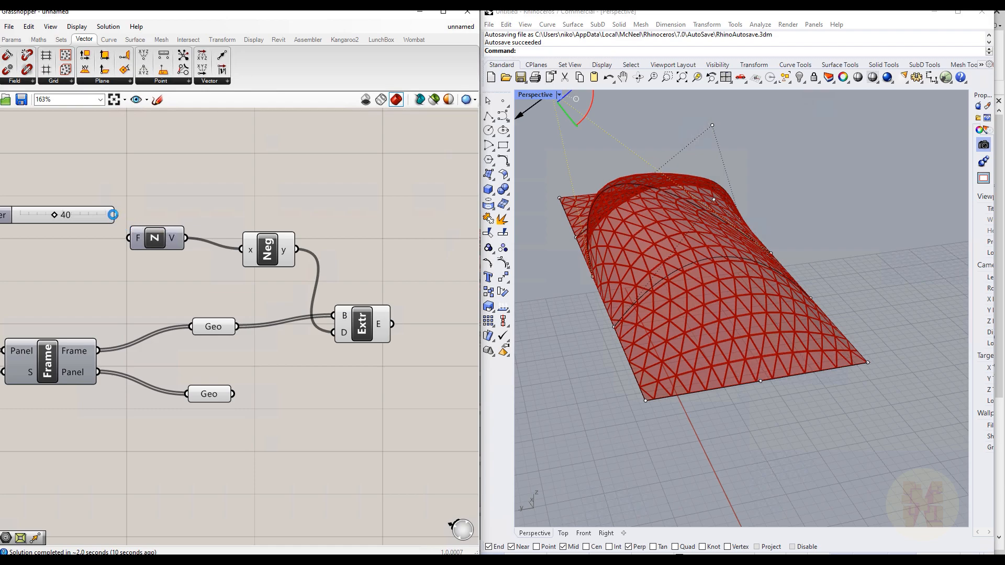
pyautogui.moveTo(113, 214); pyautogui.dragTo(129, 238)
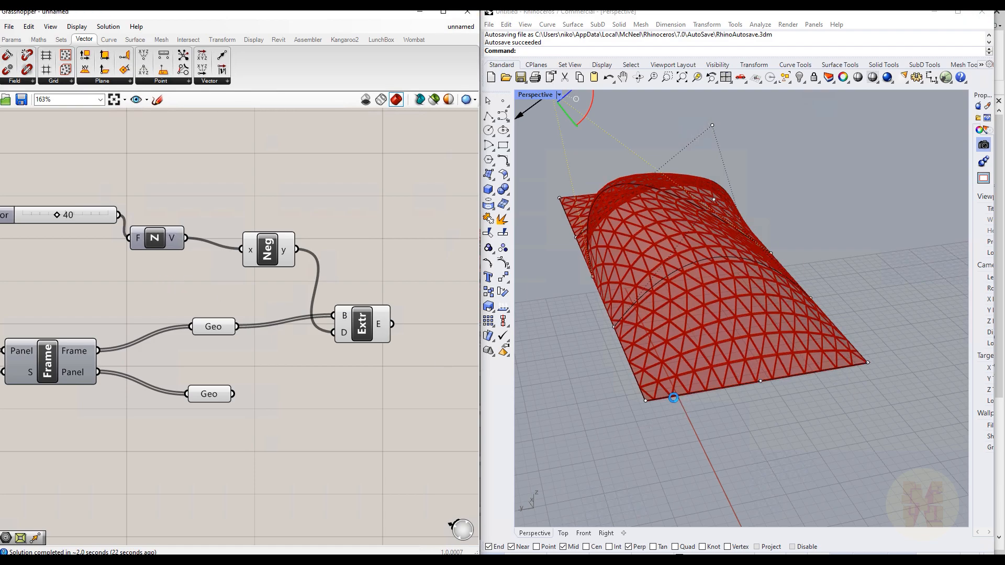
pyautogui.scroll(5, 674, 398)
pyautogui.scroll(5, 670, 398)
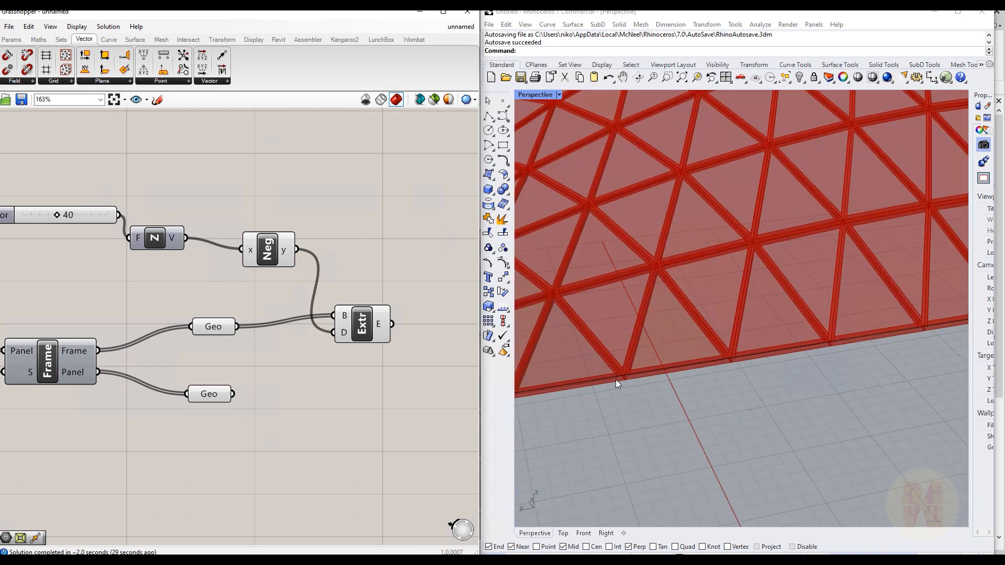
pyautogui.scroll(2, 618, 377)
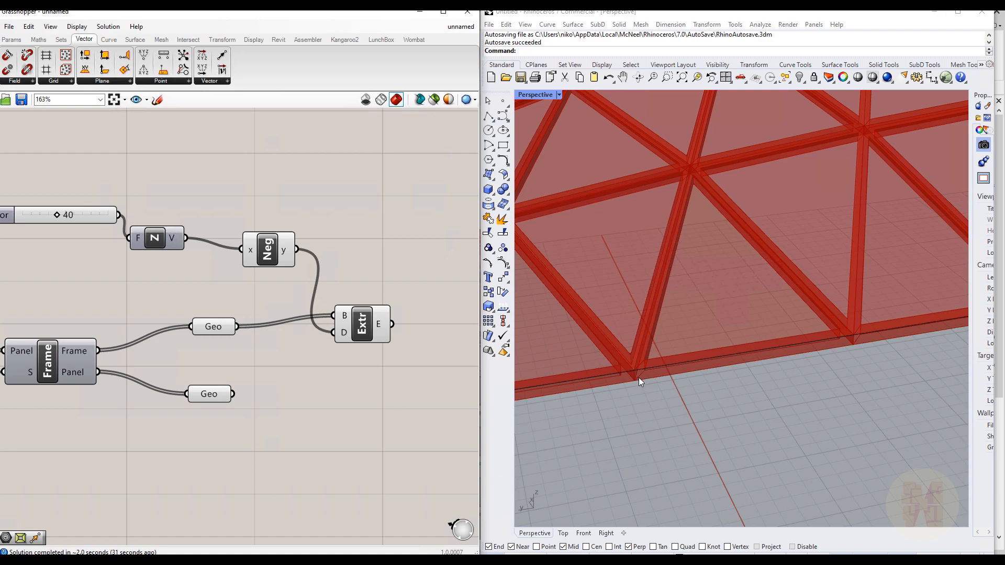
pyautogui.scroll(-3, 658, 381)
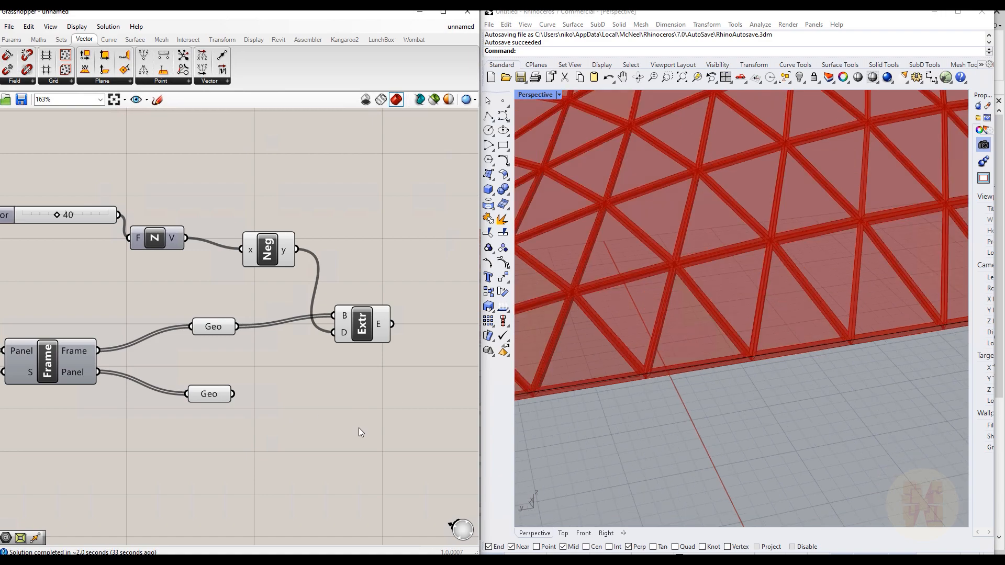
# Add a second Extrude component, with the panel Geometry parameter as its base and the Negative output as its direction.
pyautogui.moveTo(327, 422); pyautogui.dragTo(222, 343, button='right')
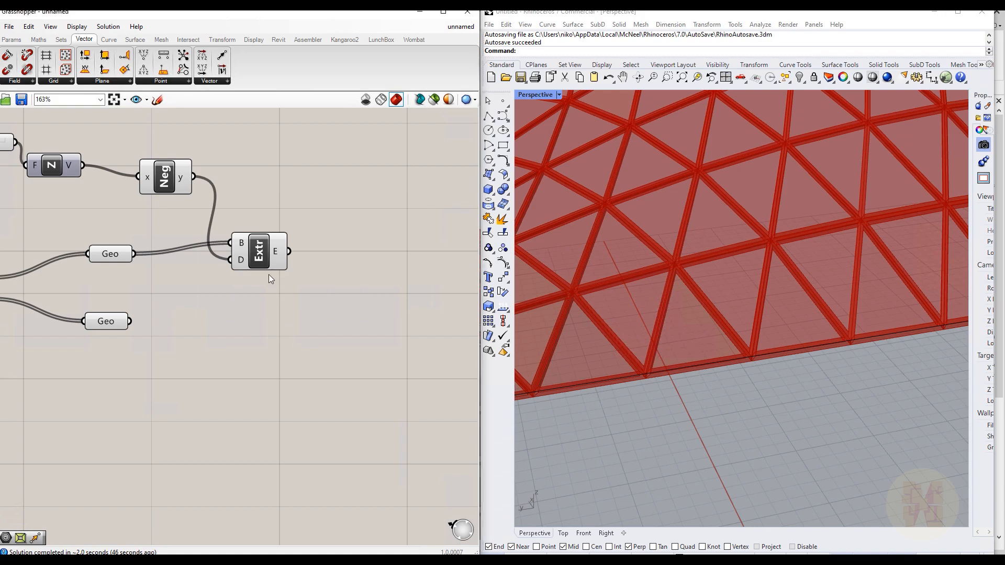
pyautogui.doubleClick(244, 386)
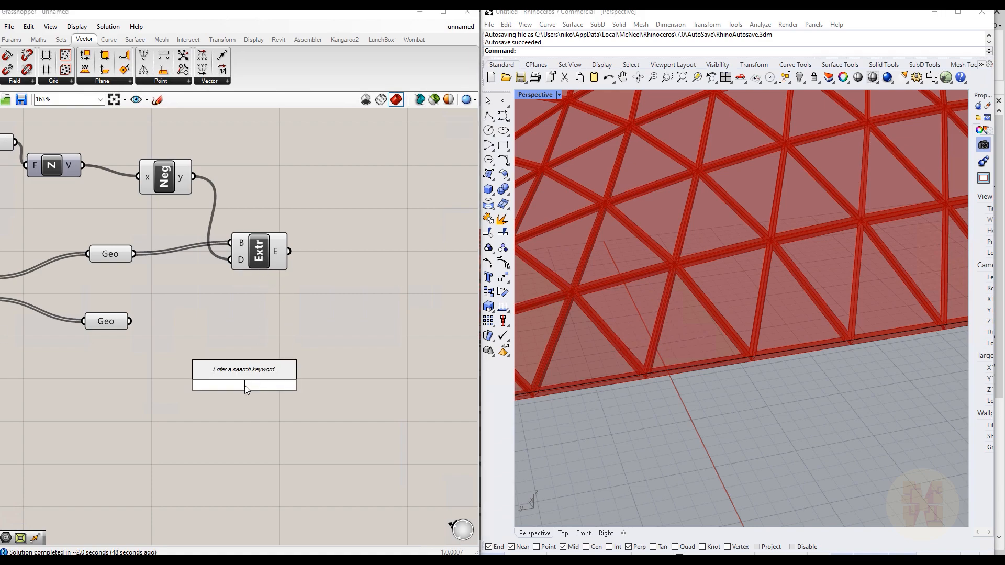
pyautogui.write('extr')
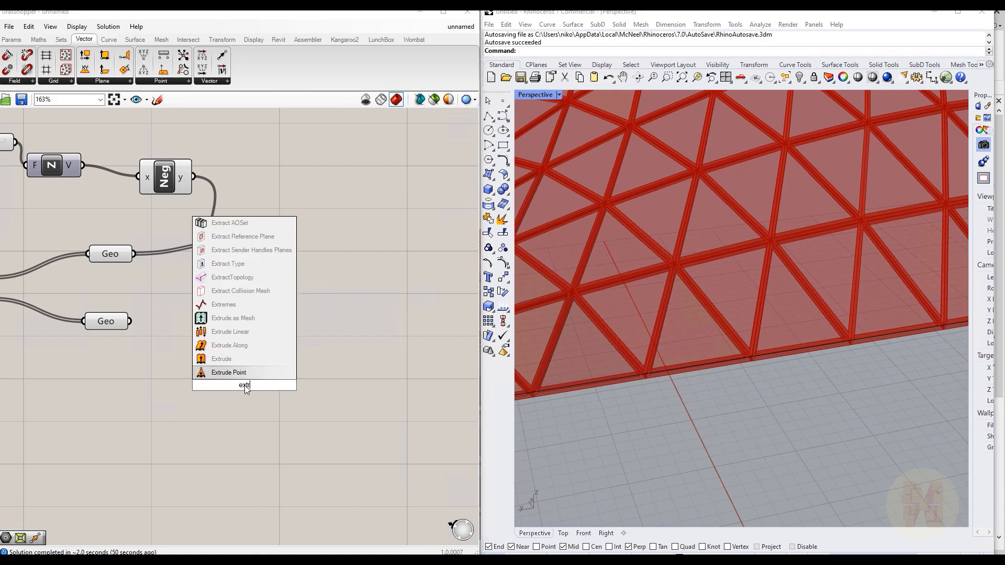
pyautogui.click(238, 358)
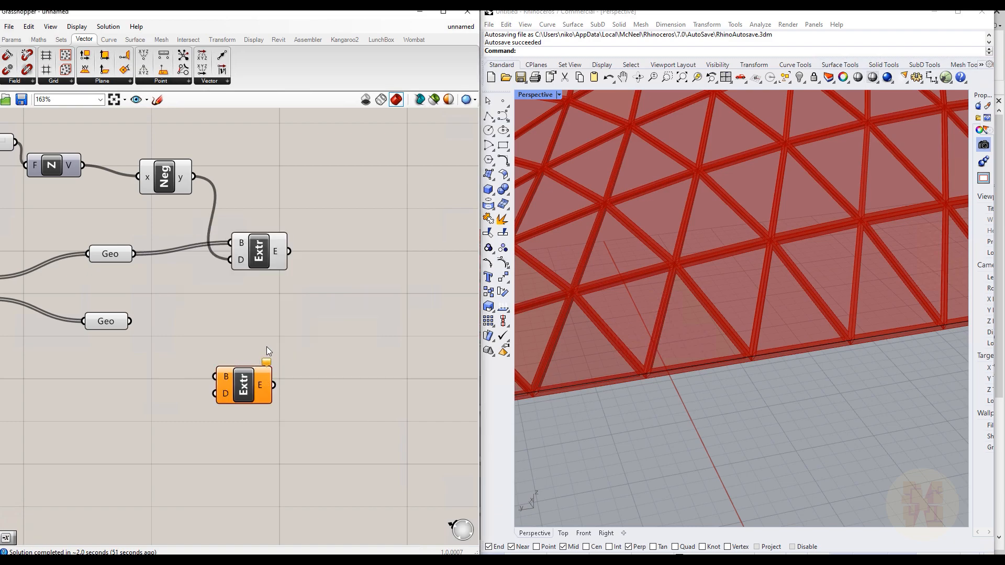
pyautogui.moveTo(245, 386); pyautogui.dragTo(266, 346)
pyautogui.moveTo(131, 321); pyautogui.dragTo(240, 340)
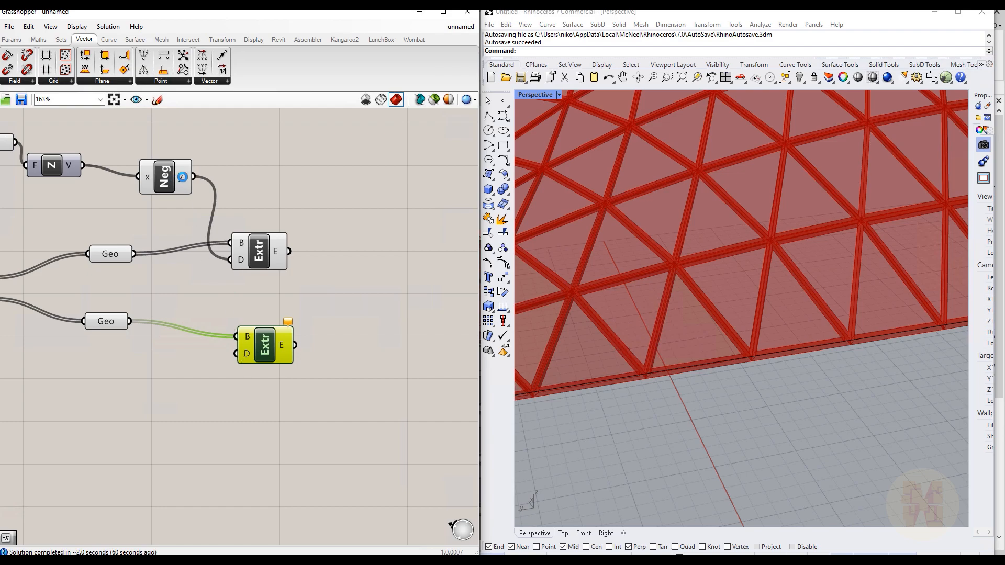
pyautogui.moveTo(194, 178); pyautogui.dragTo(236, 355)
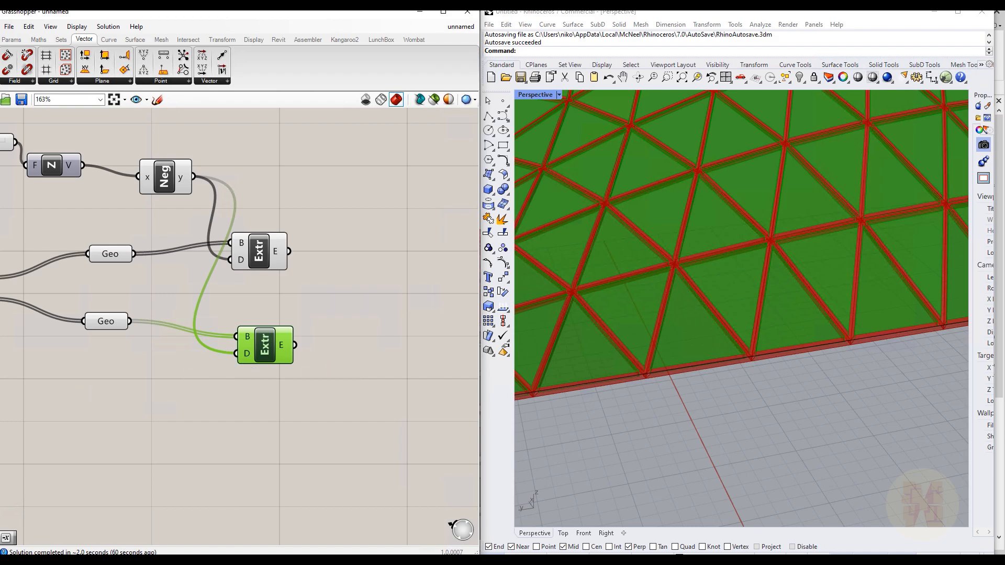
pyautogui.click(46, 396)
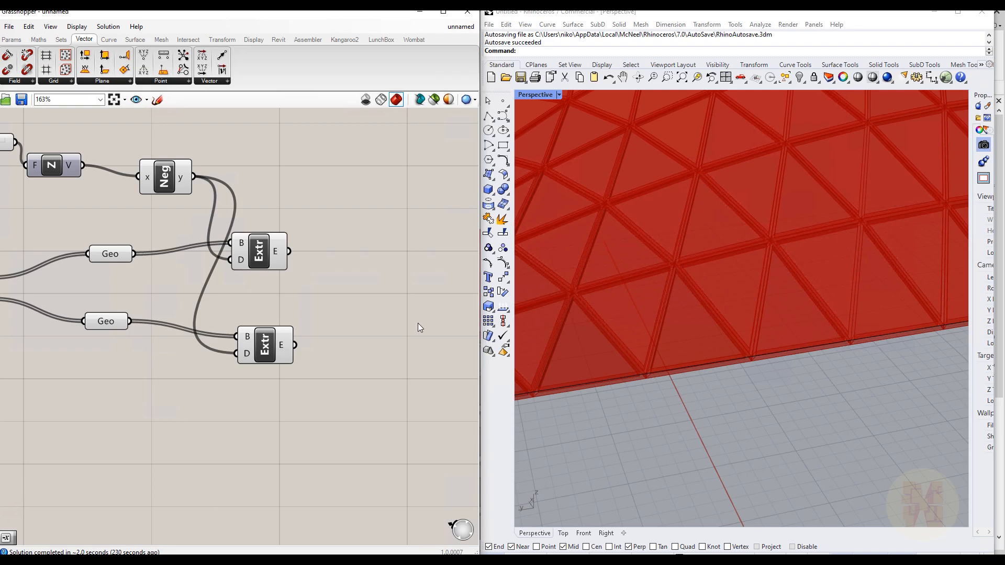
# Add an Add Geometry DirectShape component and place it beyond the frame Extrude component, leaving space between them.
pyautogui.doubleClick(347, 270)
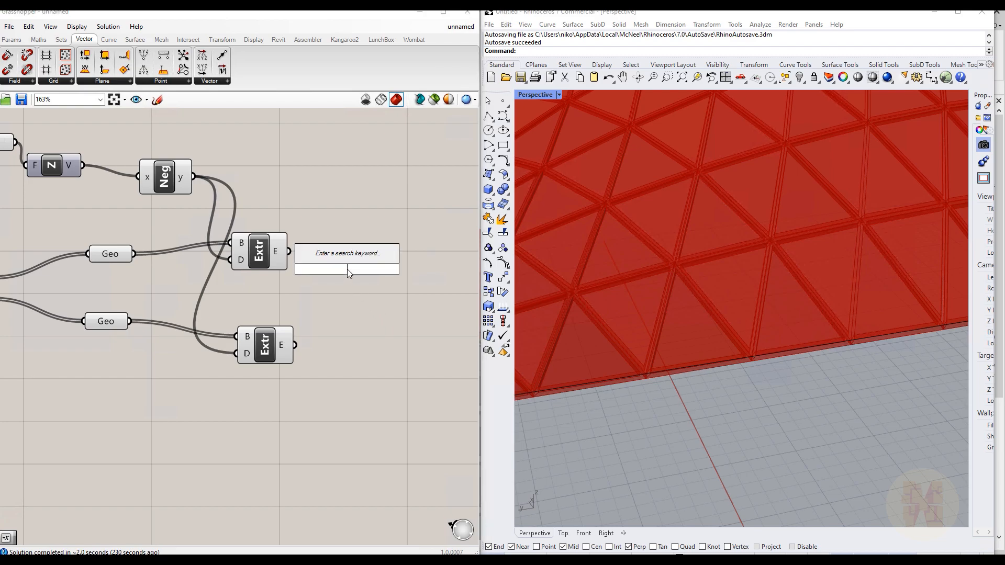
pyautogui.write('go')
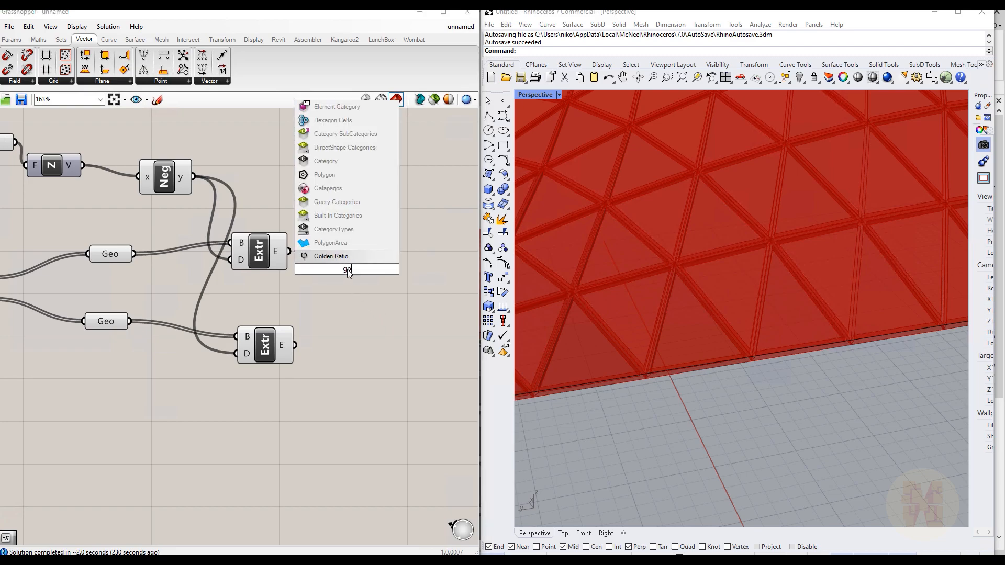
pyautogui.press('BackSpace')
pyautogui.write('eo')
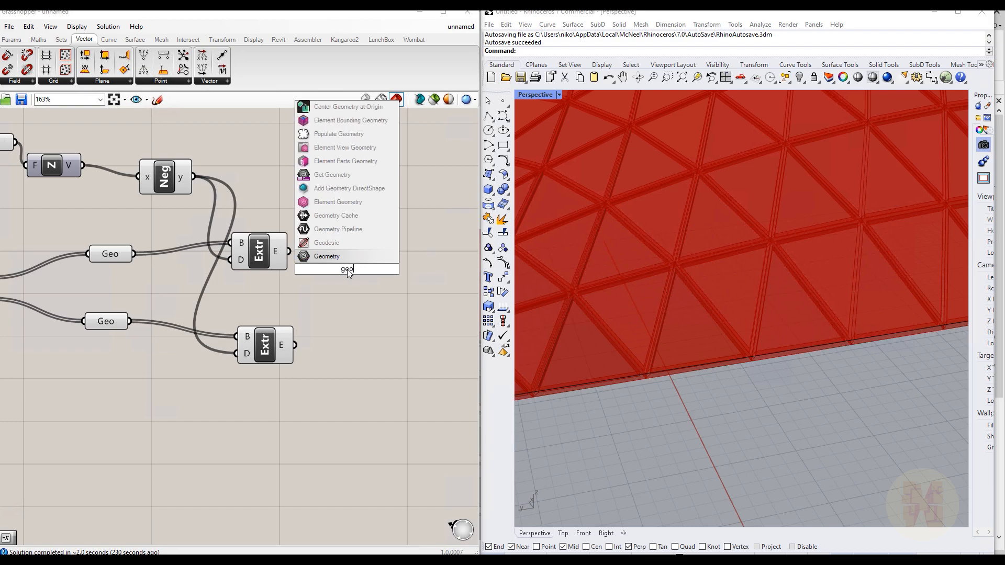
pyautogui.write('dshape')
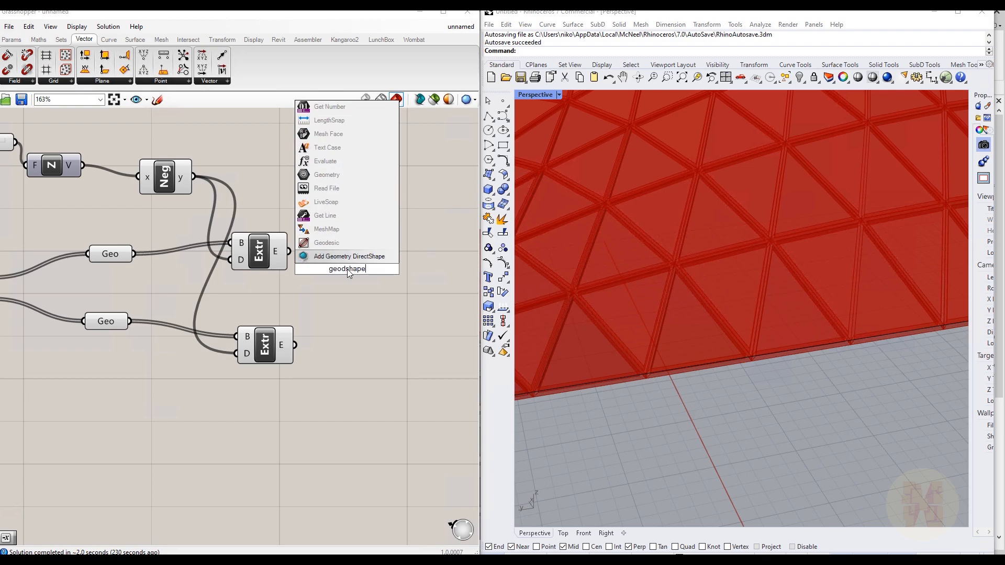
pyautogui.press('Return')
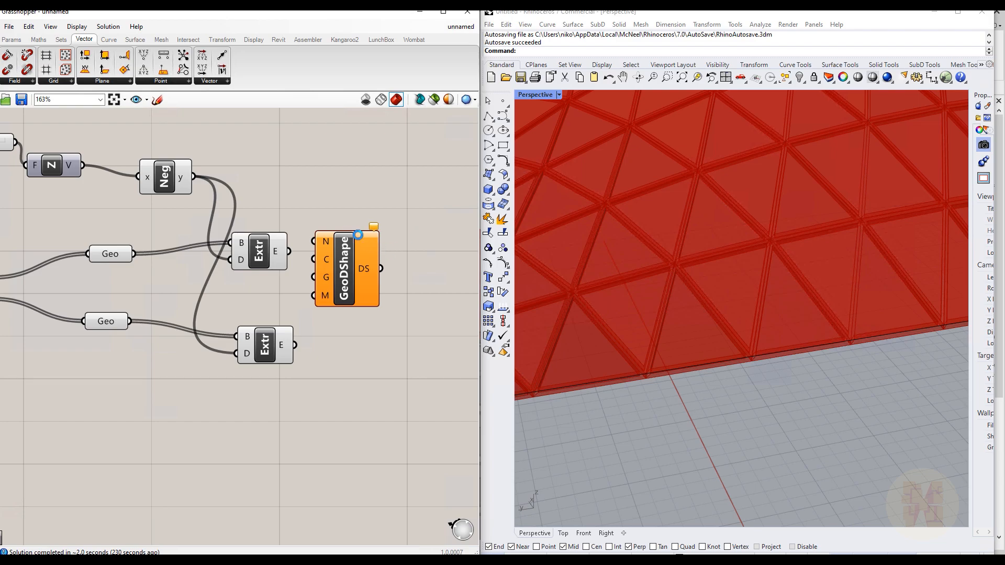
pyautogui.moveTo(361, 242); pyautogui.dragTo(432, 204)
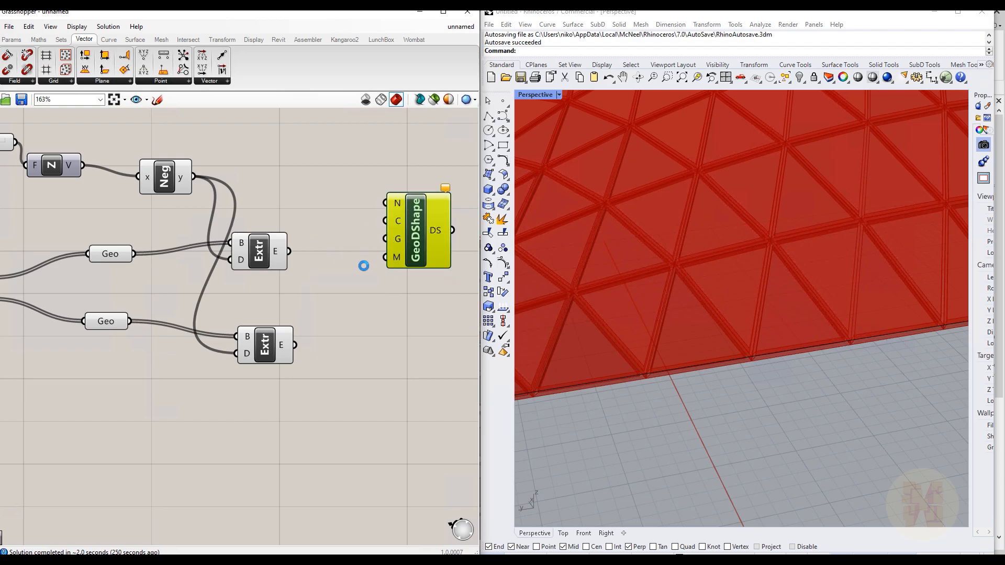
pyautogui.click(403, 307)
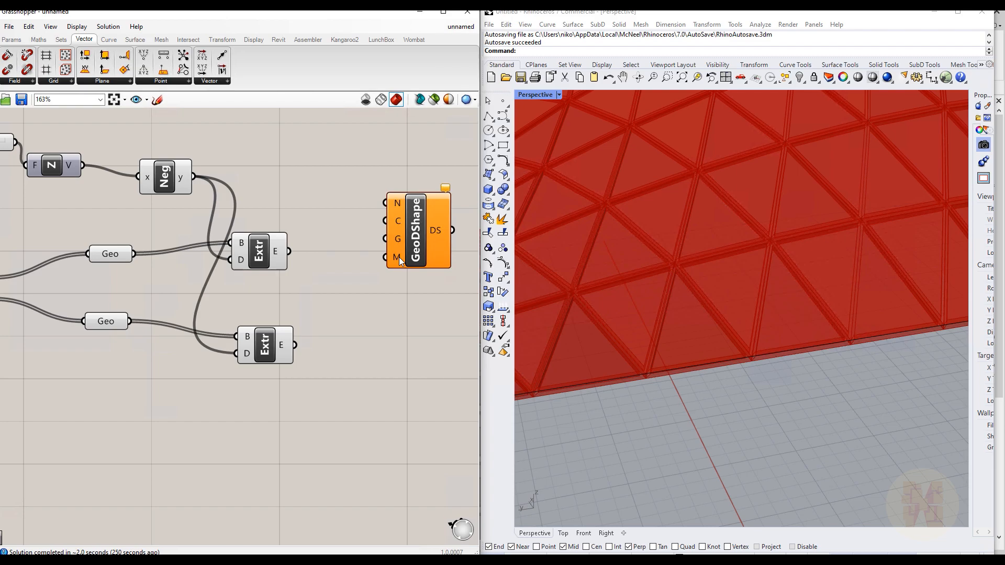
# Set the material input of the GeoDShape component to Алюминий Общий (АлОбщ).
pyautogui.rightClick(417, 253)
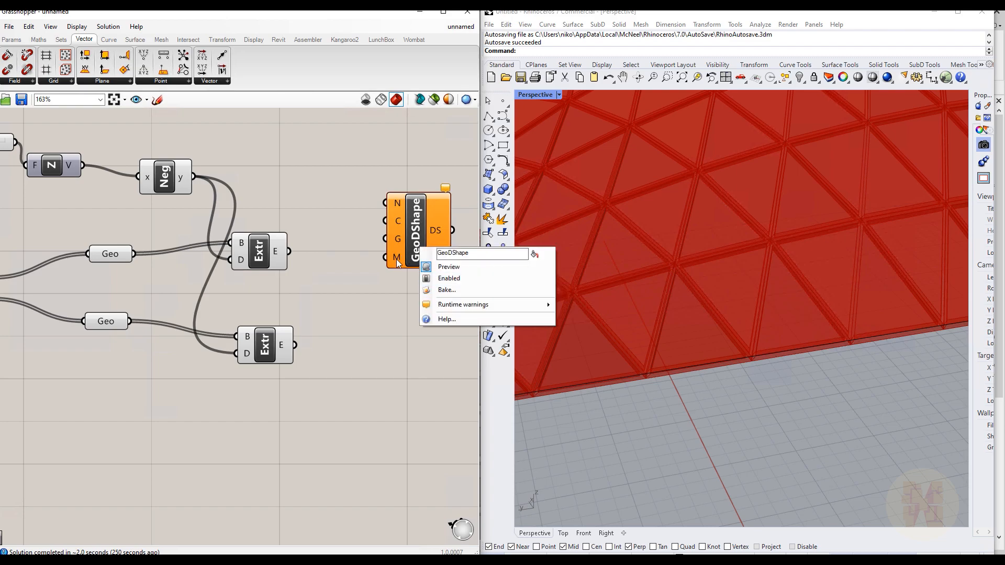
pyautogui.rightClick(397, 258)
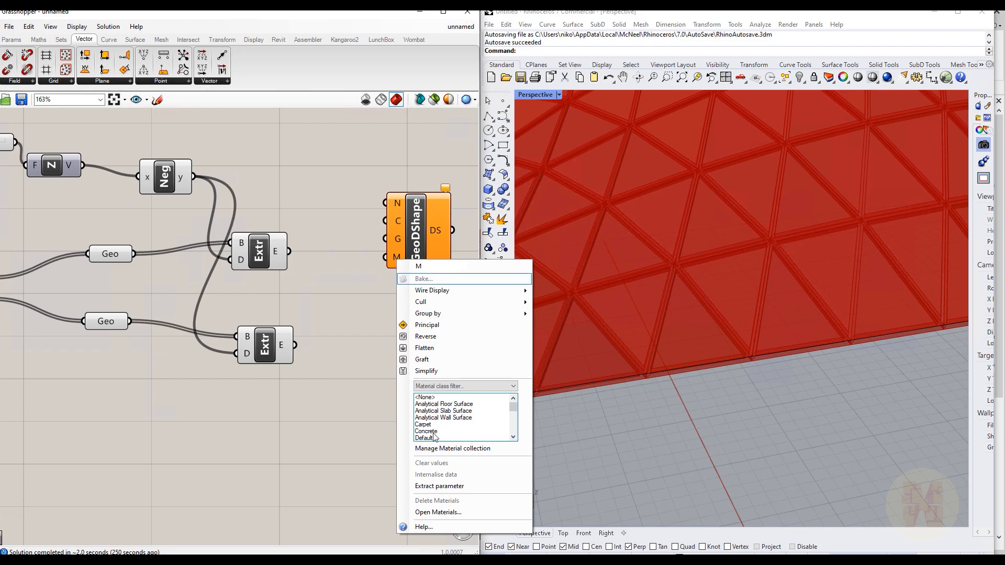
pyautogui.scroll(-2, 441, 424)
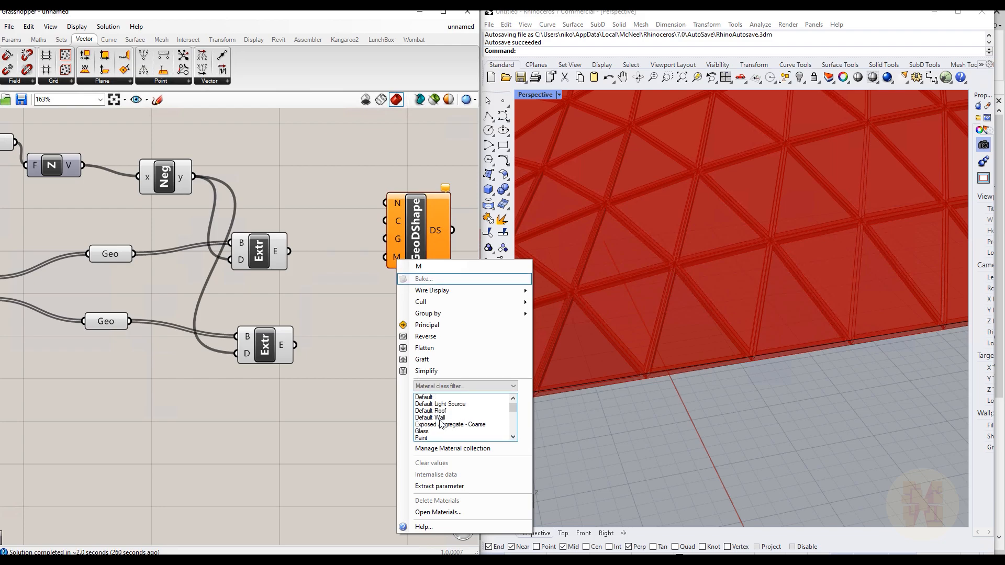
pyautogui.scroll(-10, 441, 424)
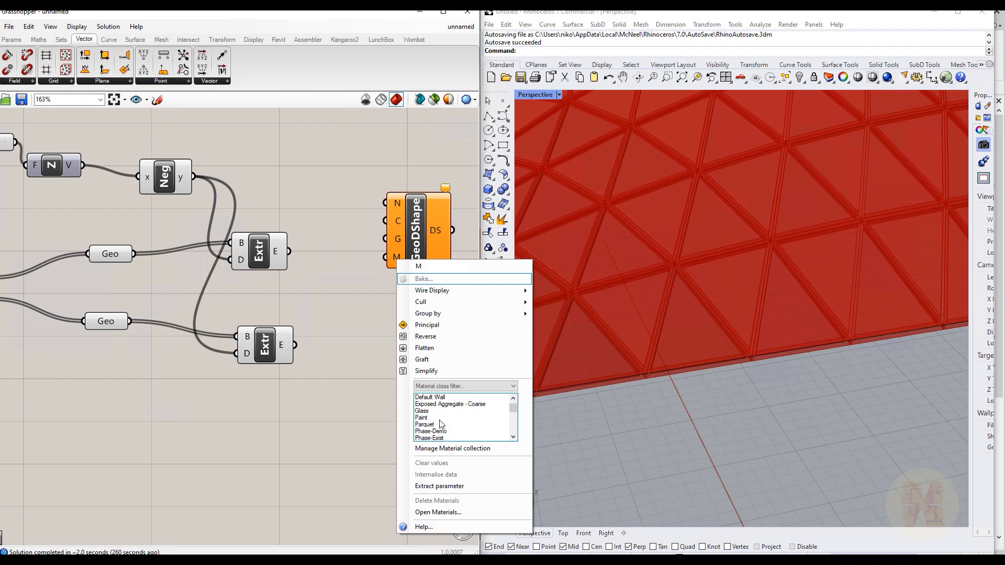
pyautogui.scroll(-3, 444, 421)
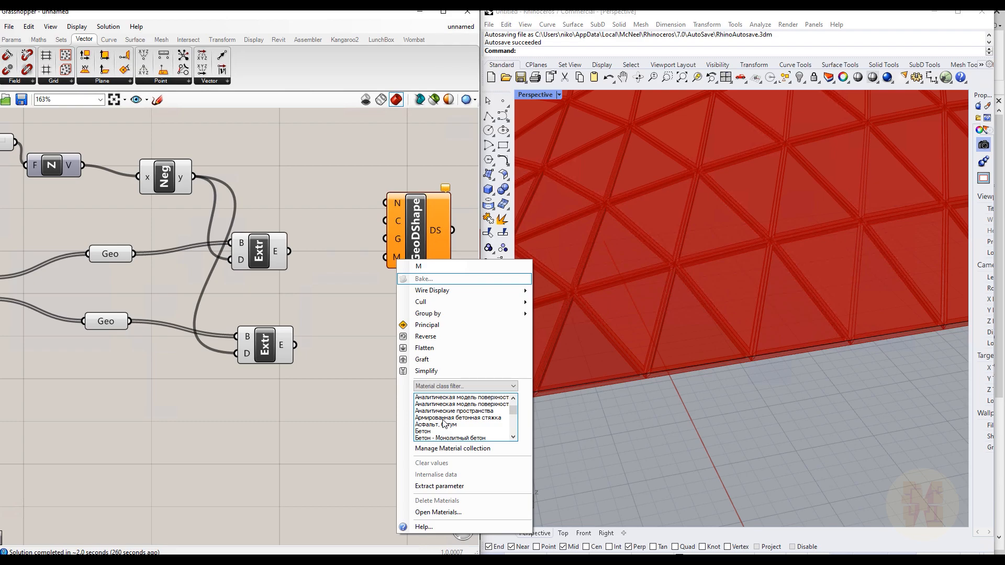
pyautogui.scroll(2, 444, 421)
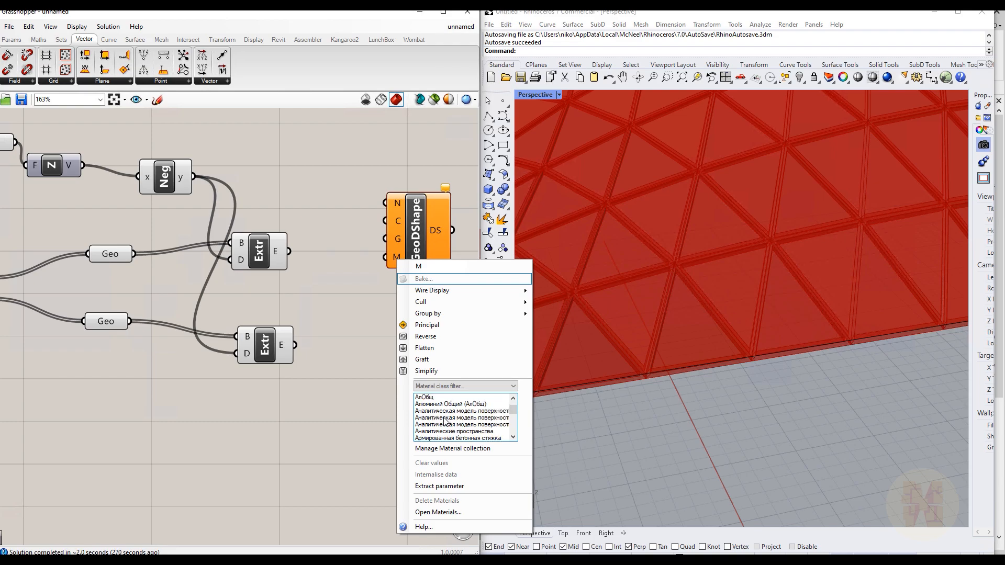
pyautogui.click(445, 399)
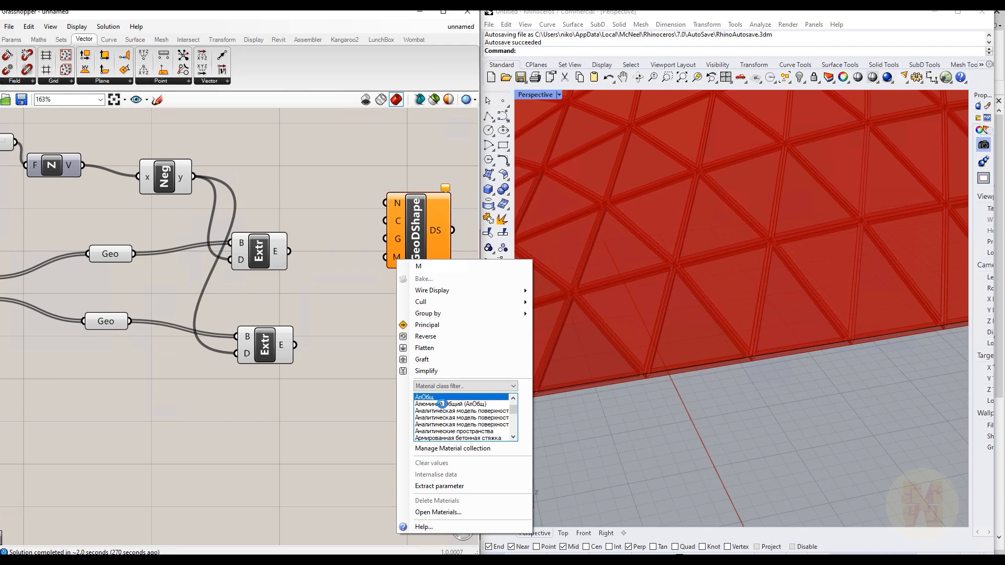
pyautogui.click(442, 404)
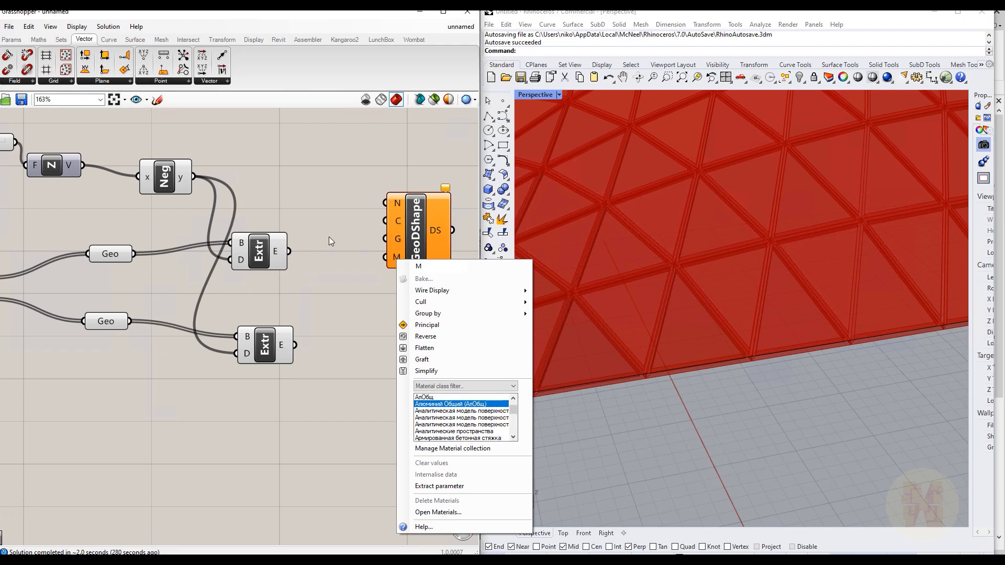
# Connect the frame Extrude output to the geometry input of the GeoDShape component and reveal the Revit model.
pyautogui.click(339, 330)
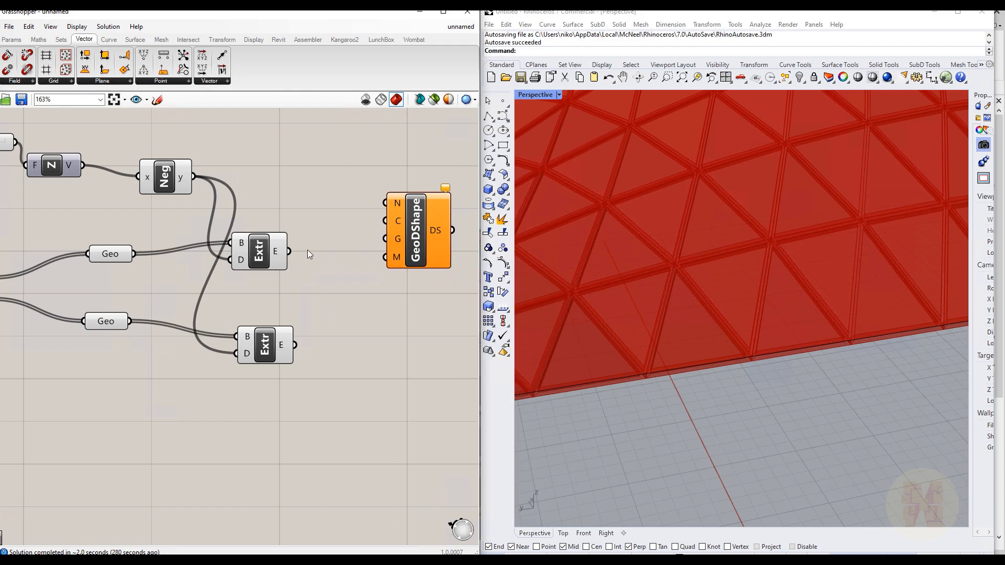
pyautogui.moveTo(290, 252); pyautogui.dragTo(386, 238)
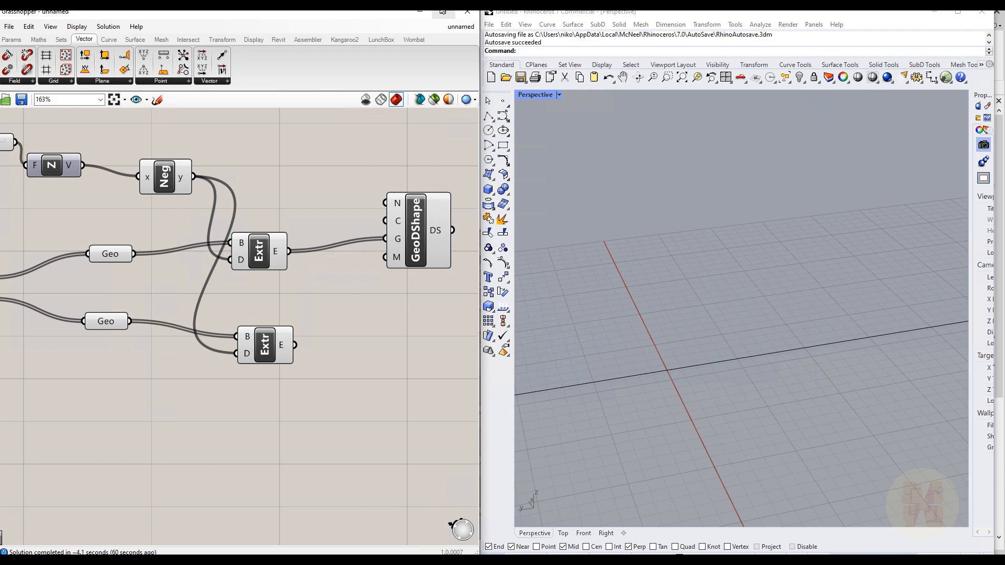
pyautogui.click(420, 11)
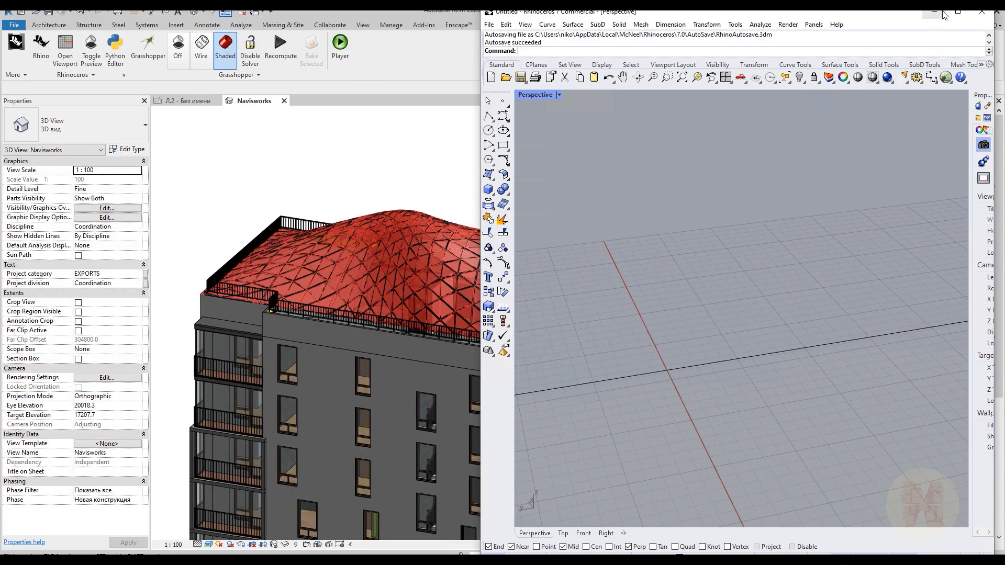
pyautogui.click(934, 10)
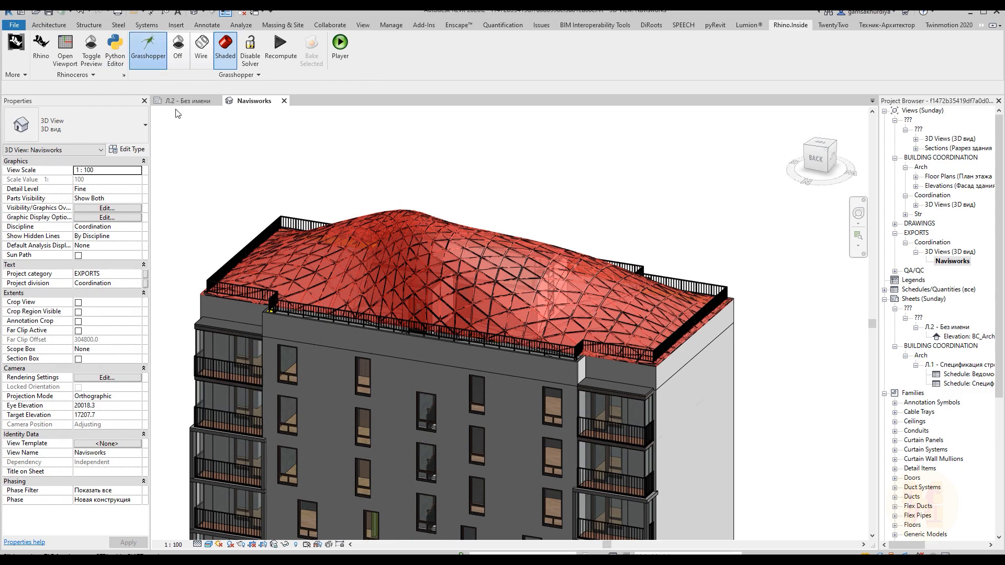
# Return to Grasshopper and add a second Add Geometry DirectShape component beyond the panel Extrude component.
pyautogui.click(148, 49)
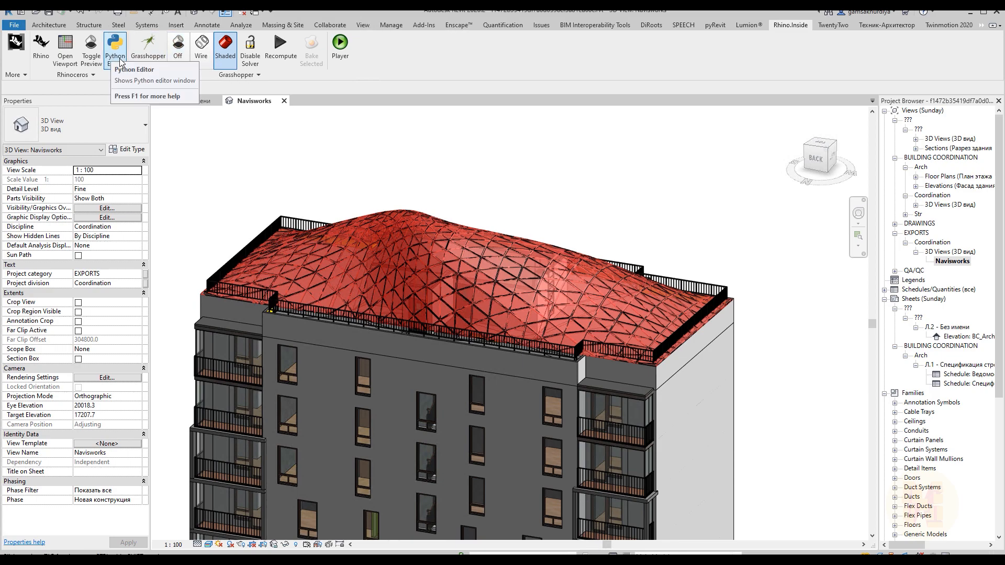
pyautogui.click(155, 60)
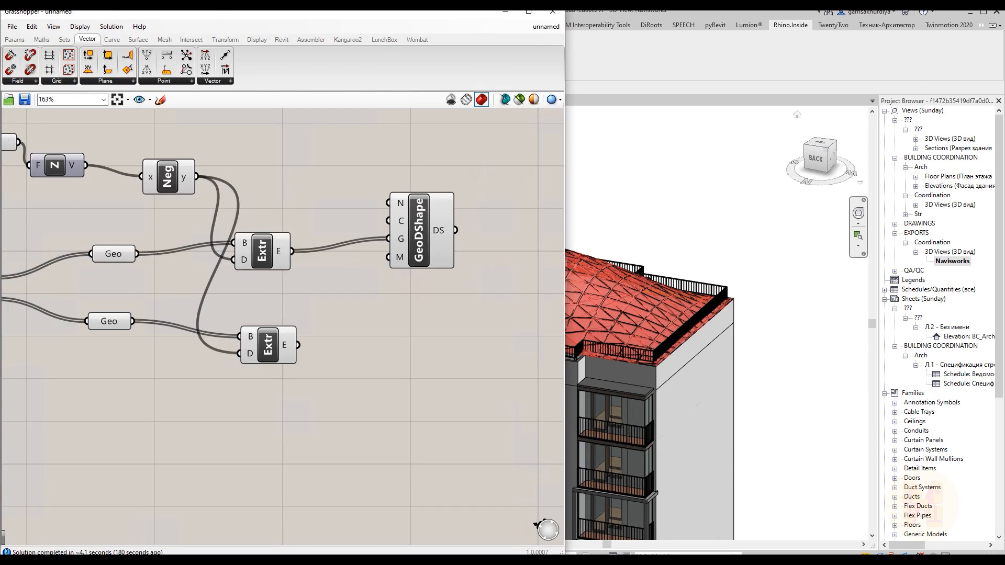
pyautogui.doubleClick(406, 356)
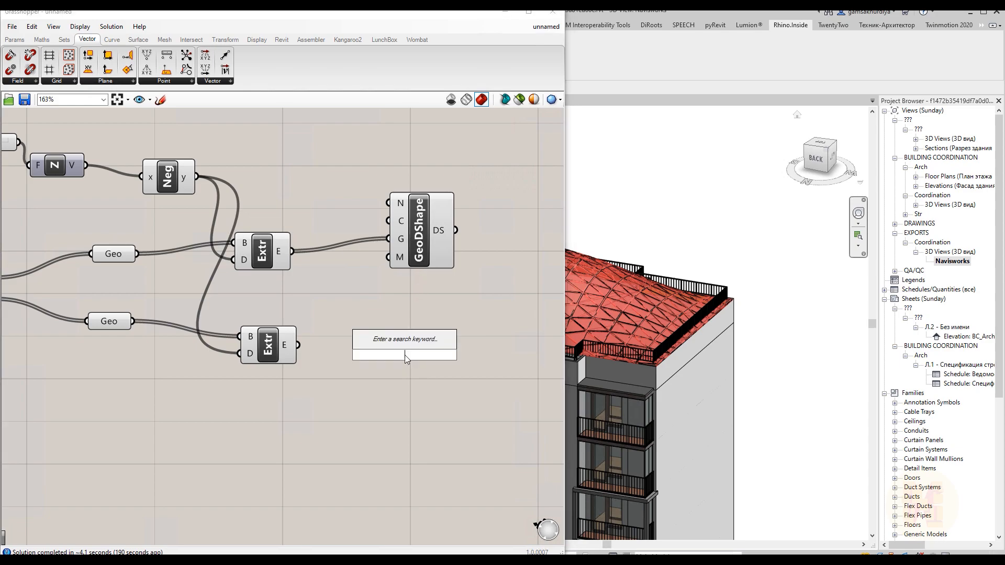
pyautogui.write('geo')
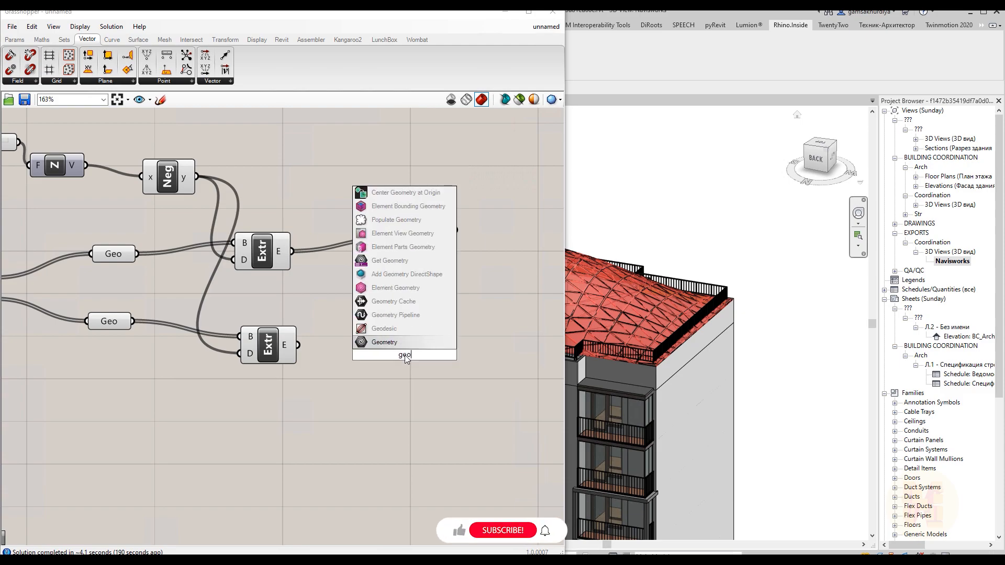
pyautogui.write('dsha')
pyautogui.press('Return')
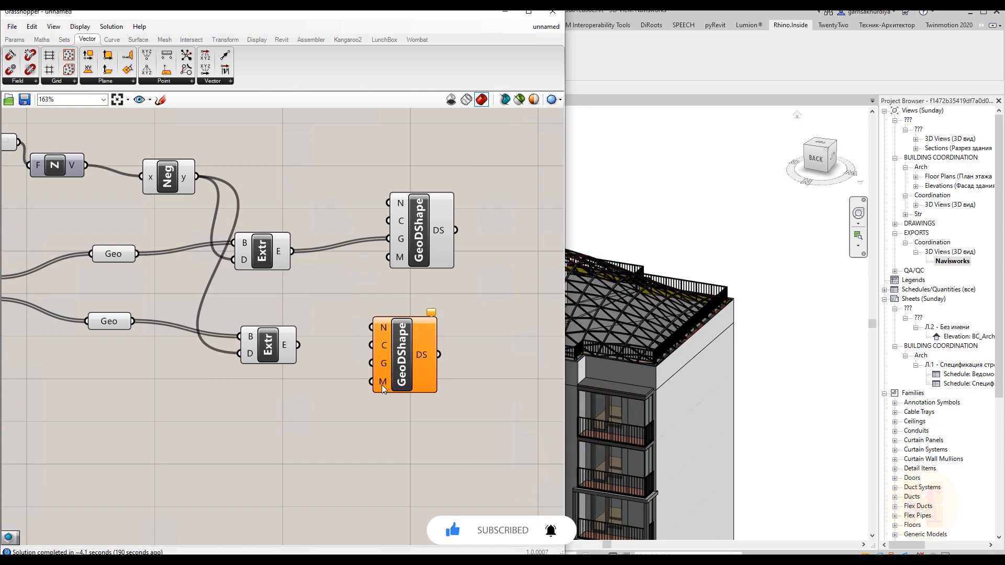
# Set the second GeoDShape's material input to Glass and connect the panel Extrude output to its geometry input.
pyautogui.rightClick(383, 387)
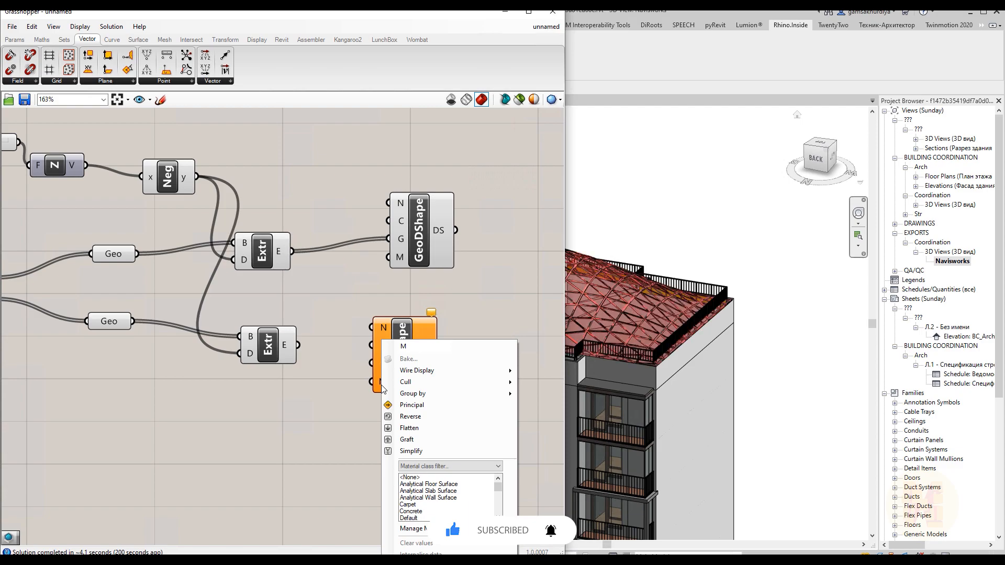
pyautogui.scroll(-5, 428, 490)
pyautogui.scroll(3, 426, 489)
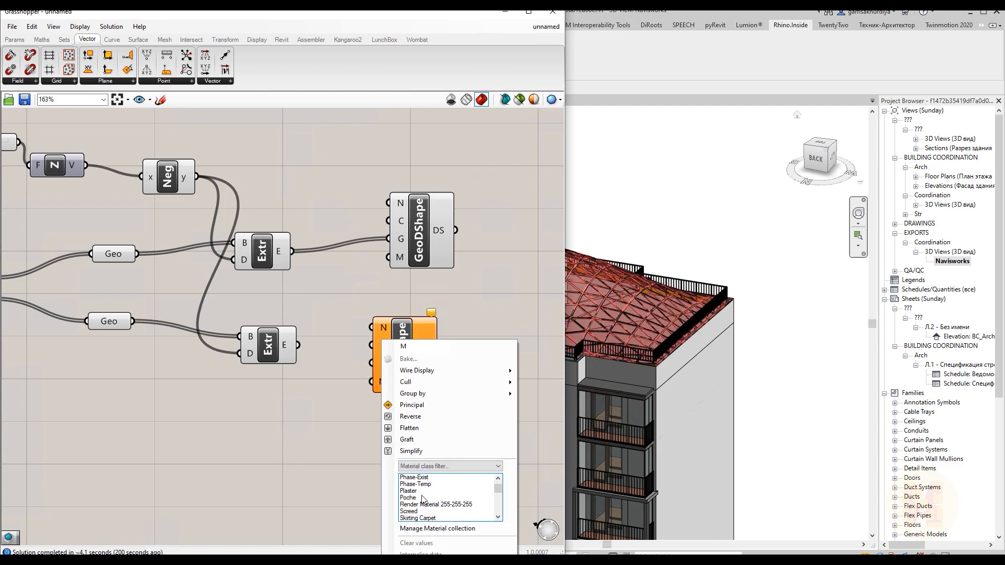
pyautogui.scroll(3, 414, 486)
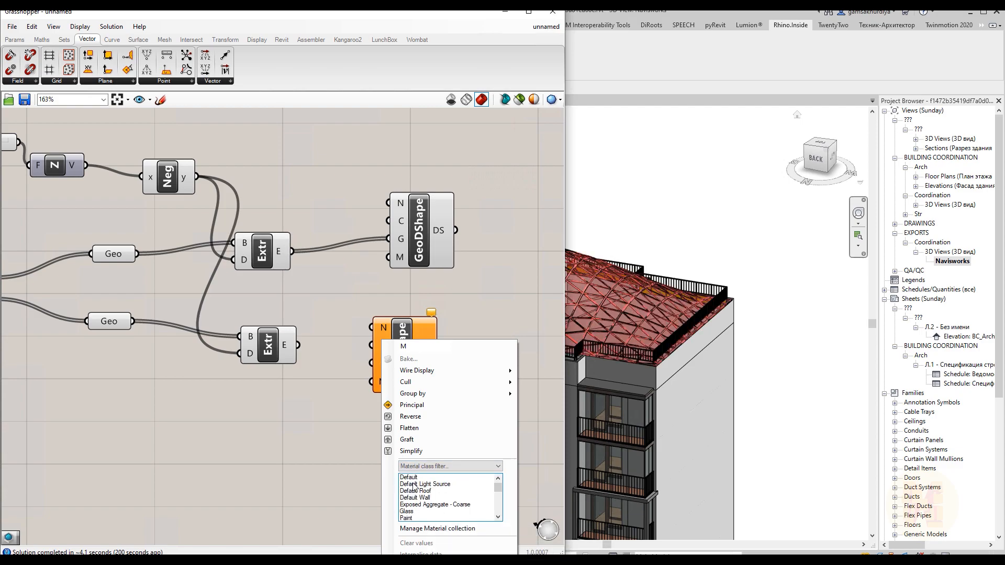
pyautogui.scroll(-5, 423, 492)
pyautogui.scroll(1, 416, 495)
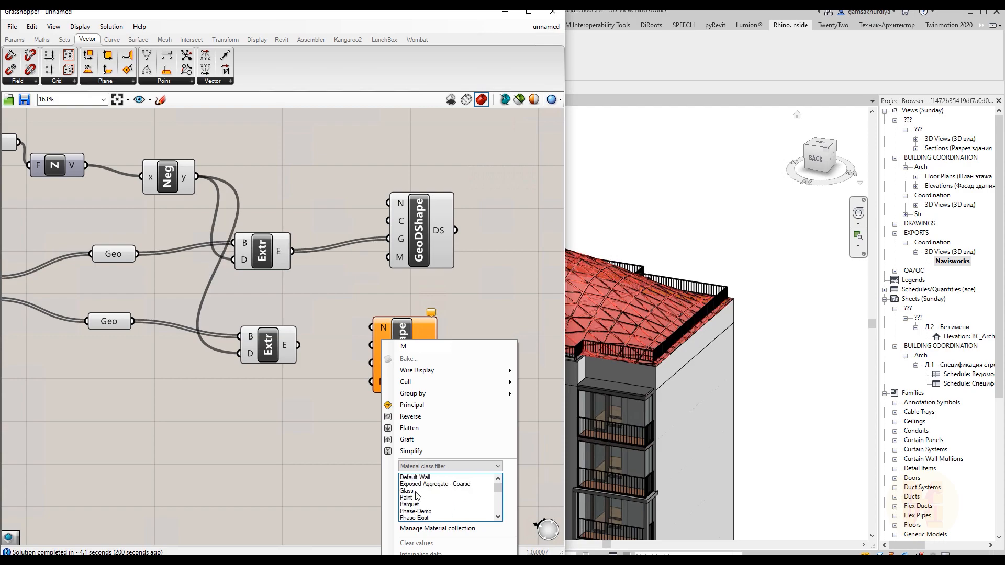
pyautogui.click(416, 491)
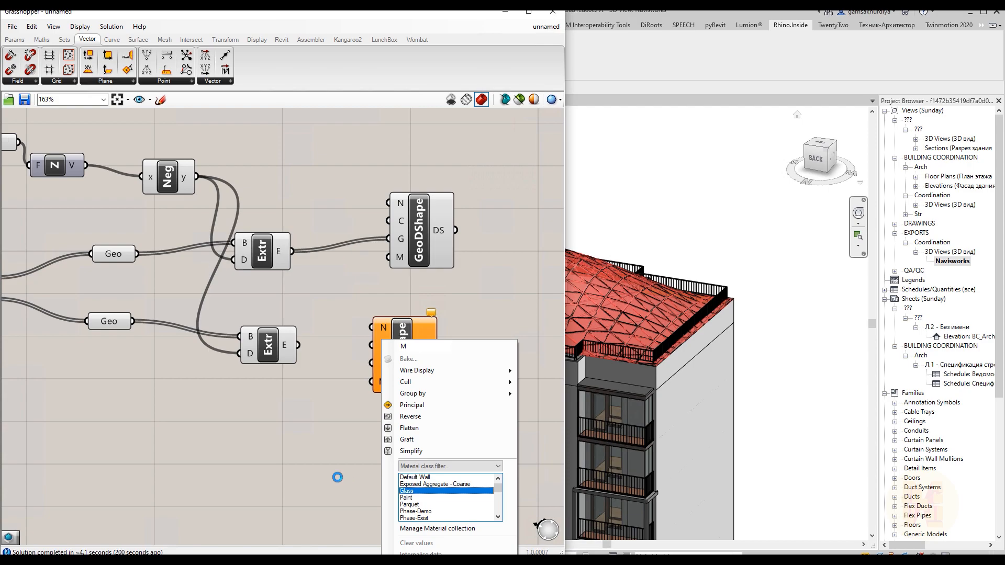
pyautogui.click(788, 65)
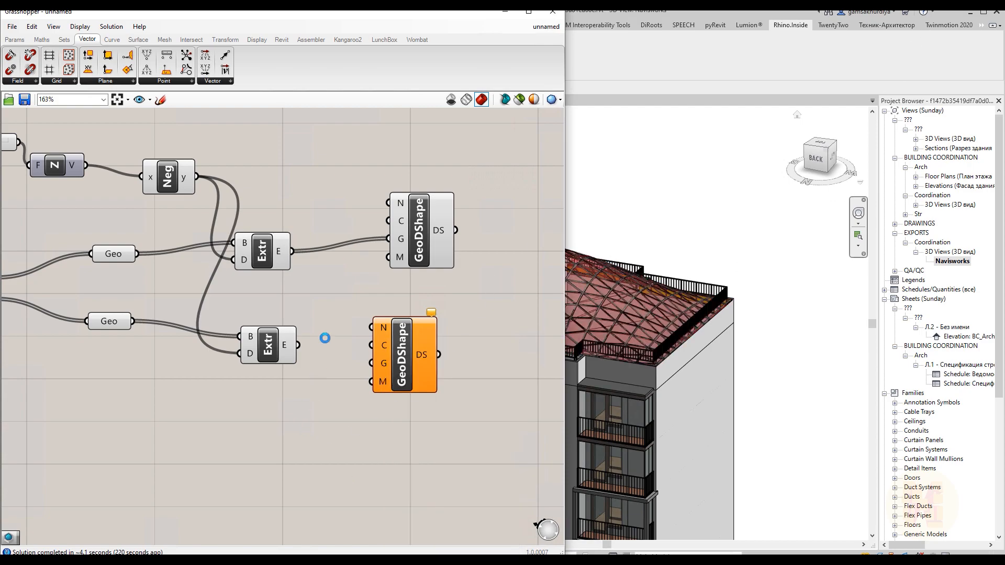
pyautogui.moveTo(297, 345); pyautogui.dragTo(365, 368)
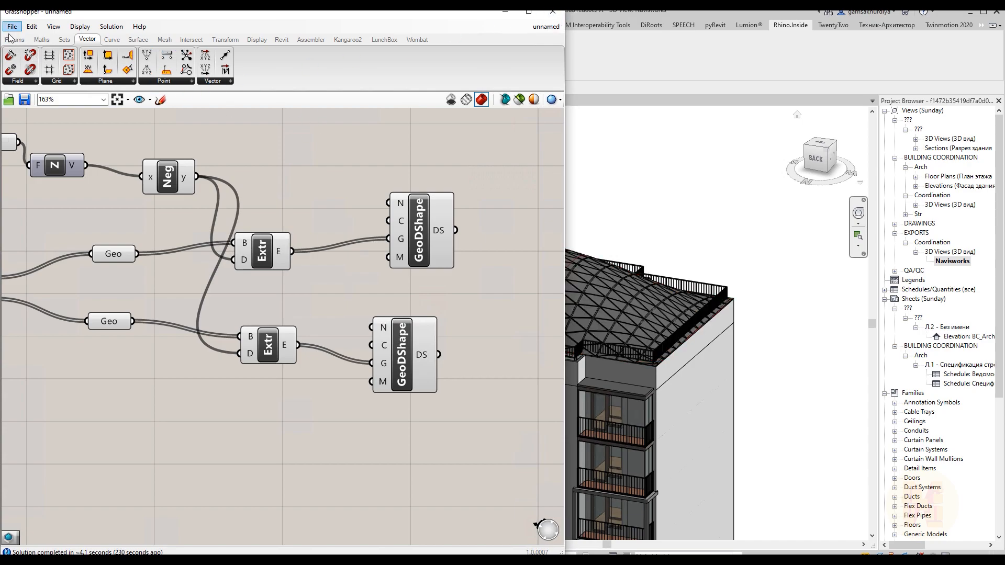
# Save the Grasshopper definition as unnamed.gh on the desktop, replacing the existing file, and close the Grasshopper window.
pyautogui.click(25, 100)
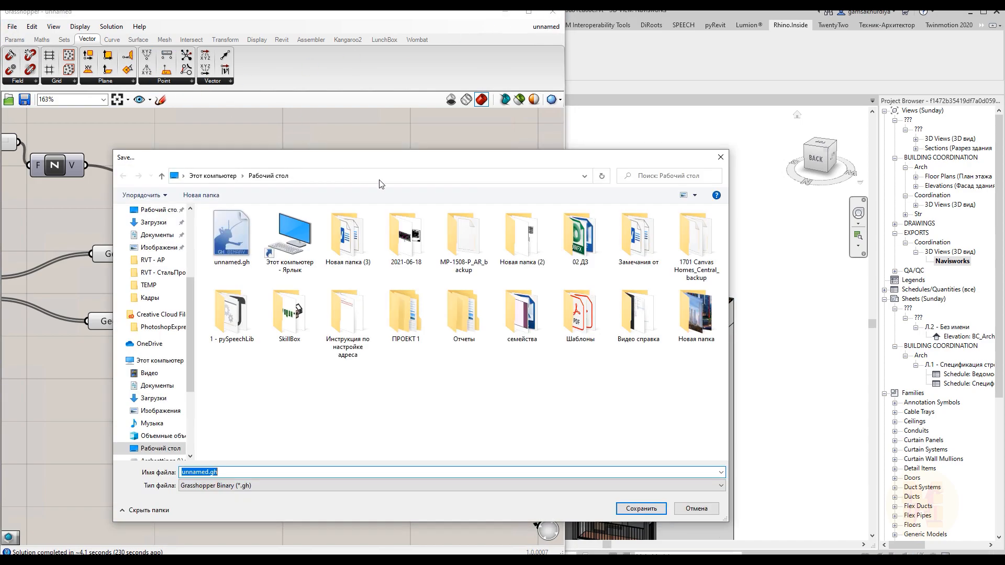
pyautogui.click(631, 509)
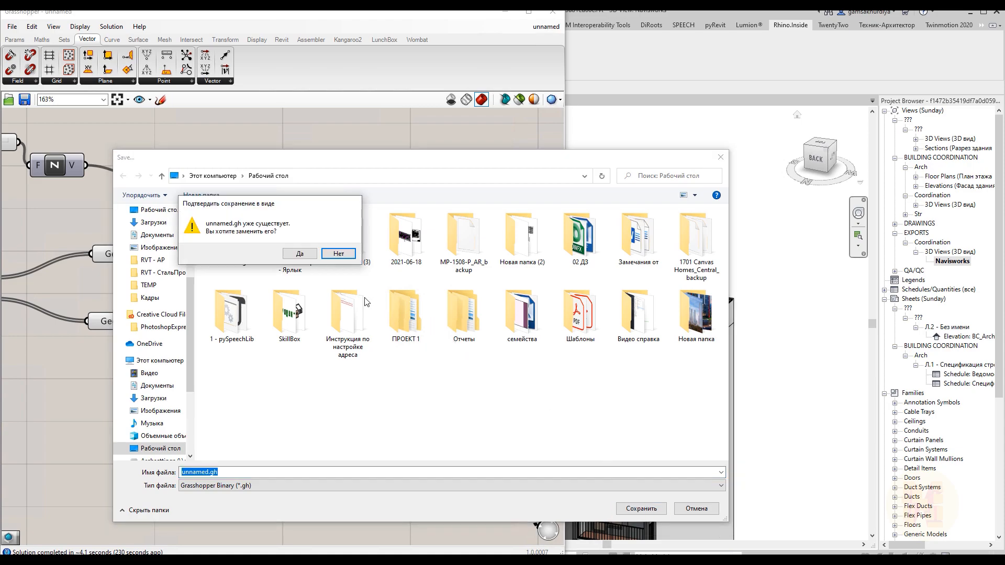
pyautogui.click(306, 257)
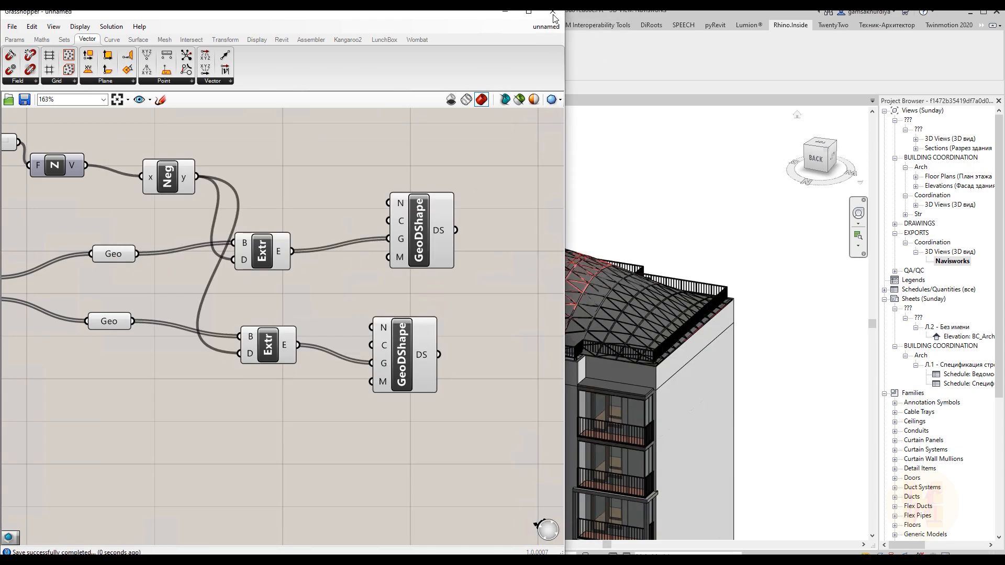
pyautogui.click(553, 11)
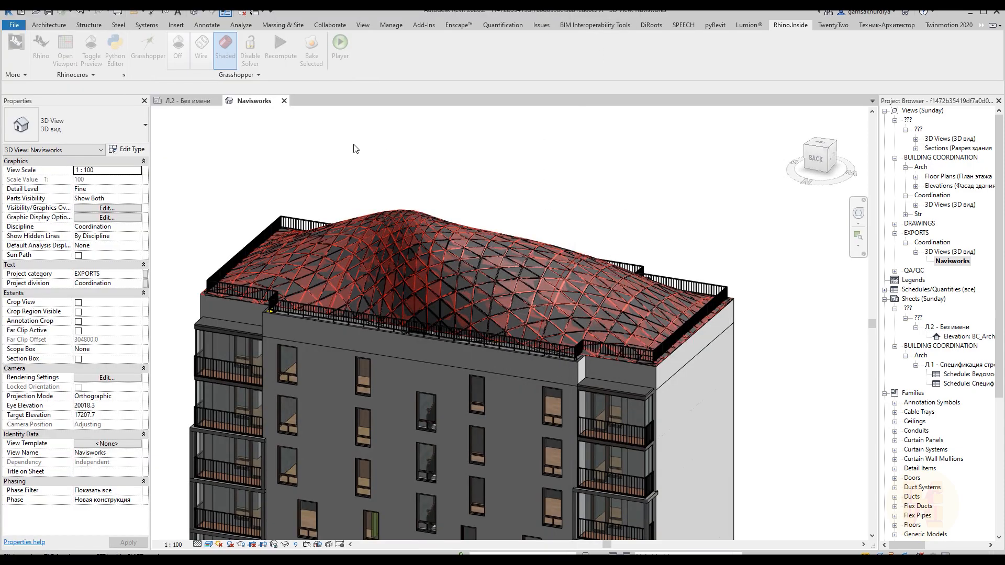
# Select the frame Generic Model on the Revit roof and examine it up close and from the building's end.
pyautogui.scroll(2, 532, 310)
pyautogui.click(533, 311)
pyautogui.scroll(3, 533, 311)
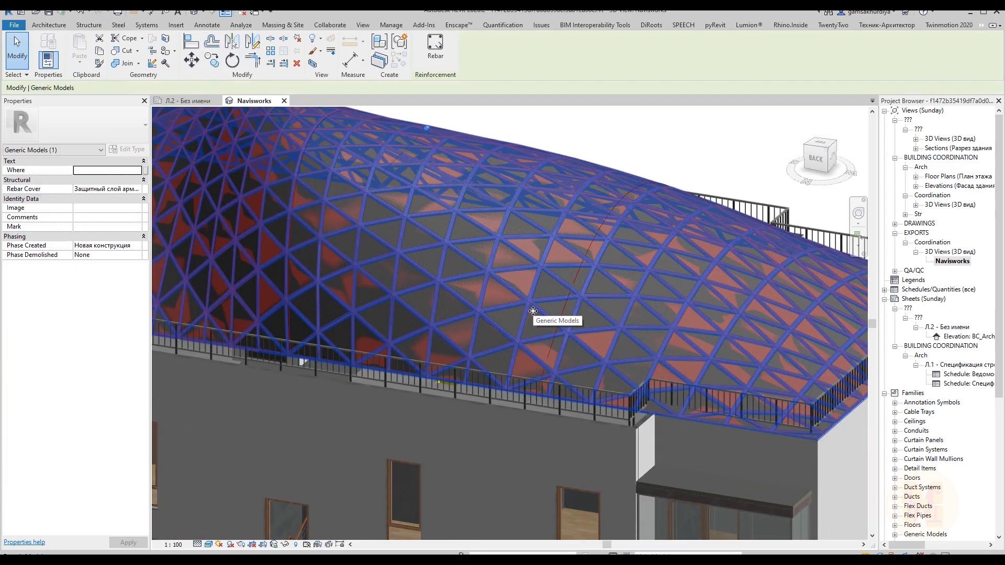
pyautogui.scroll(3, 533, 310)
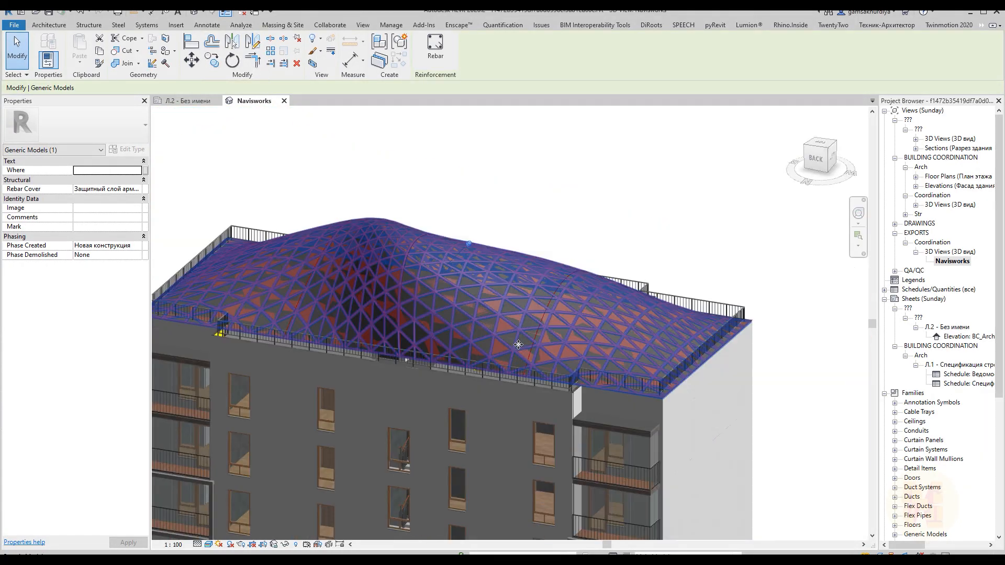
pyautogui.scroll(-6, 505, 363)
pyautogui.keyDown('shift'); pyautogui.moveTo(725, 314); pyautogui.dragTo(560, 355, button='middle'); pyautogui.keyUp('shift')
pyautogui.click(661, 329)
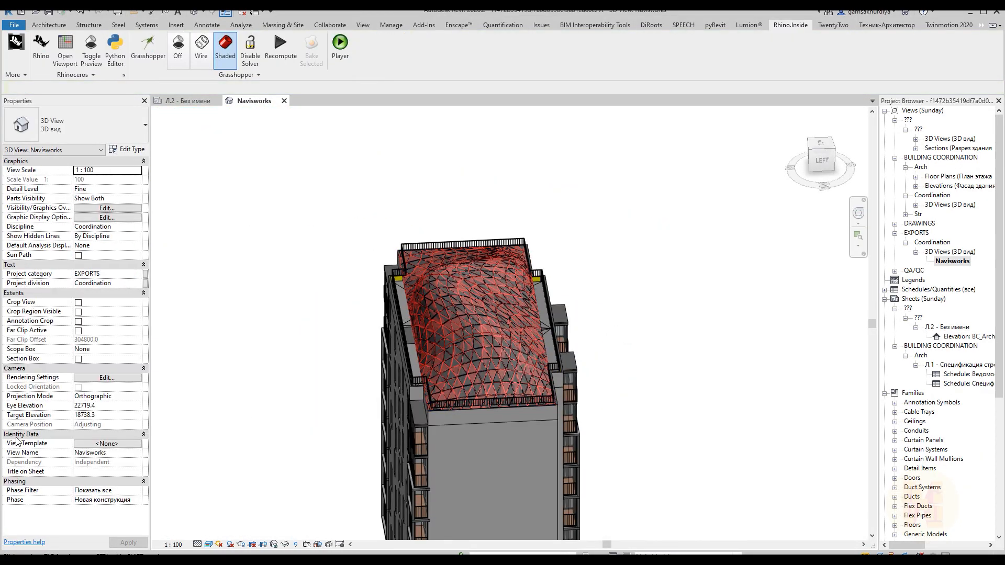
# Open and close the Rhino window, and turn off the Grasshopper preview in Revit.
pyautogui.click(39, 48)
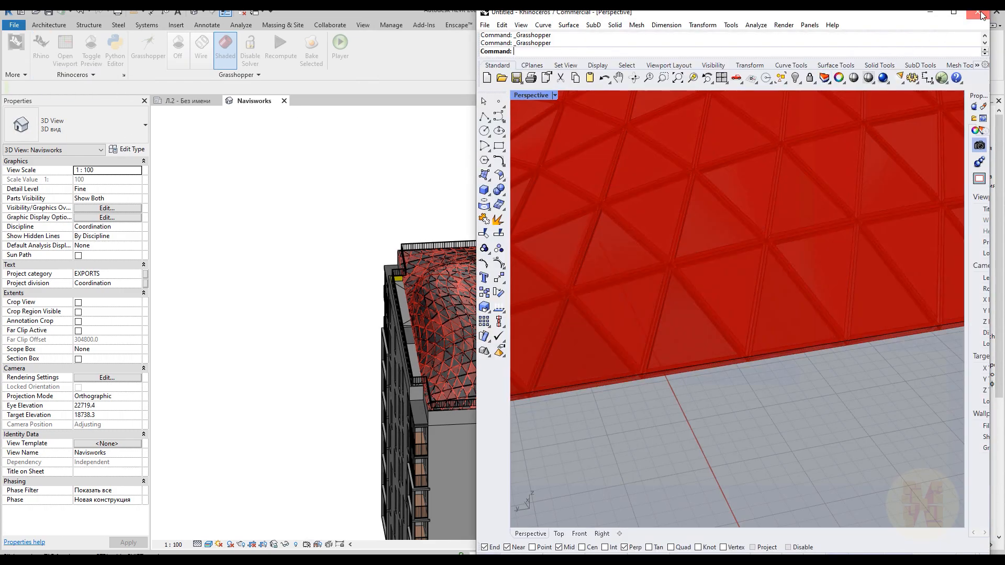
pyautogui.click(981, 15)
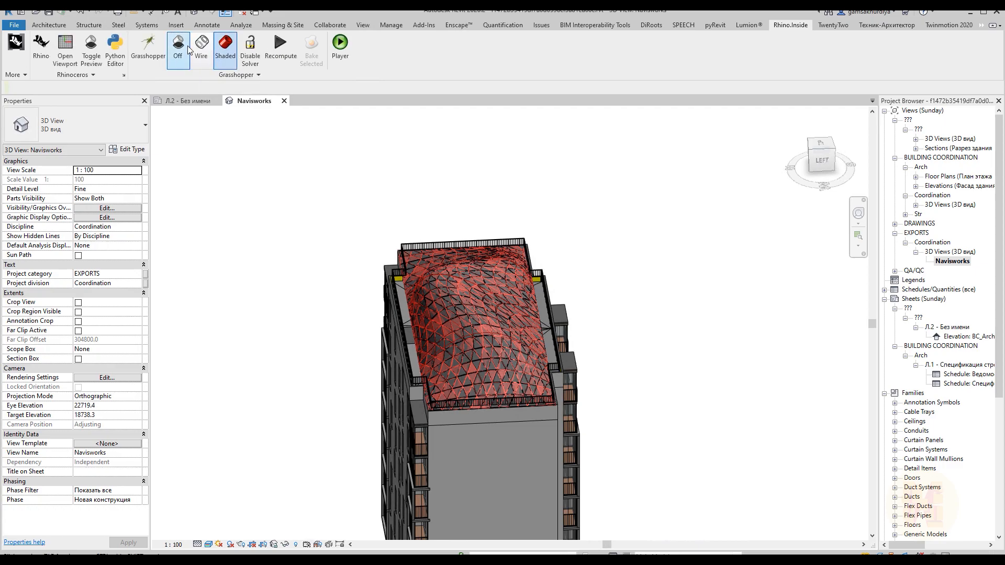
pyautogui.click(188, 50)
# Examine the roof panels and frames from several sides of the building, selecting the frame Generic Model.
pyautogui.keyDown('shift'); pyautogui.moveTo(403, 360); pyautogui.dragTo(416, 422, button='middle'); pyautogui.keyUp('shift')
pyautogui.keyDown('shift'); pyautogui.moveTo(320, 413); pyautogui.dragTo(562, 351, button='middle'); pyautogui.keyUp('shift')
pyautogui.scroll(2, 562, 351)
pyautogui.keyDown('shift'); pyautogui.moveTo(717, 321); pyautogui.dragTo(524, 372, button='middle'); pyautogui.keyUp('shift')
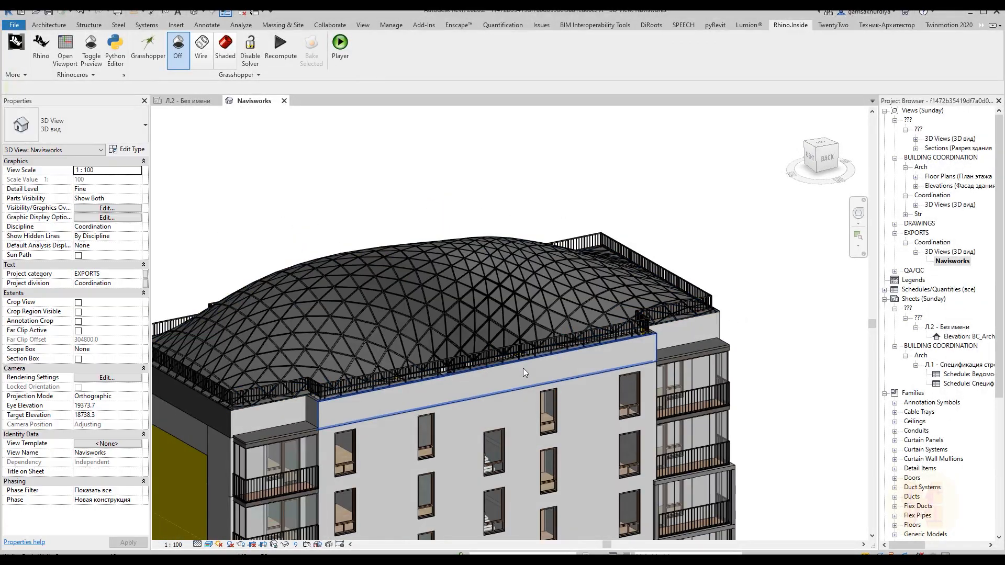
pyautogui.scroll(-3, 524, 372)
pyautogui.moveTo(638, 444); pyautogui.dragTo(601, 301, button='middle')
pyautogui.keyDown('shift'); pyautogui.moveTo(677, 330); pyautogui.dragTo(467, 341, button='middle'); pyautogui.keyUp('shift')
pyautogui.keyDown('shift'); pyautogui.moveTo(608, 353); pyautogui.dragTo(691, 394, button='middle'); pyautogui.keyUp('shift')
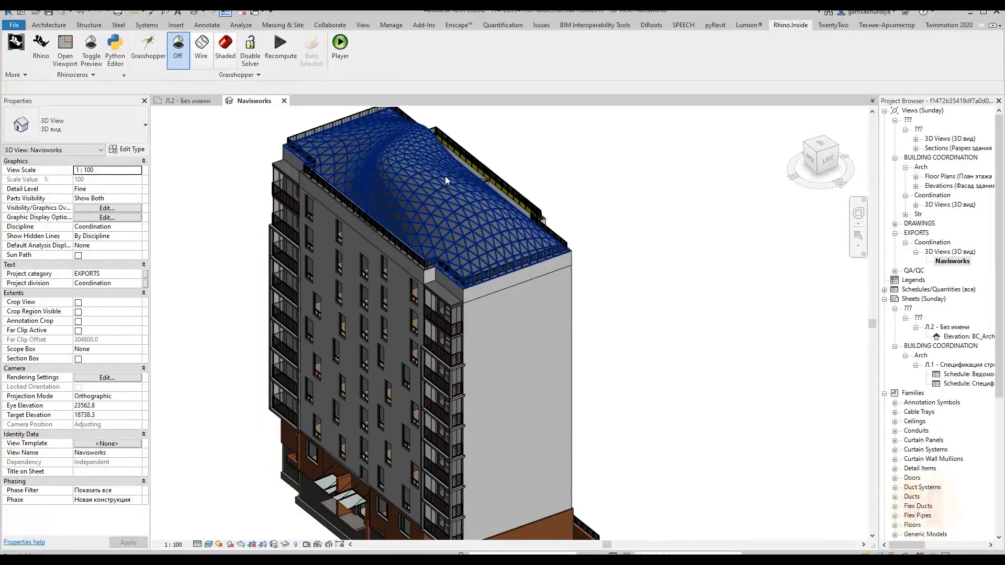
pyautogui.scroll(3, 404, 166)
pyautogui.click(416, 189)
pyautogui.keyDown('shift'); pyautogui.moveTo(529, 223); pyautogui.dragTo(474, 285, button='middle'); pyautogui.keyUp('shift')
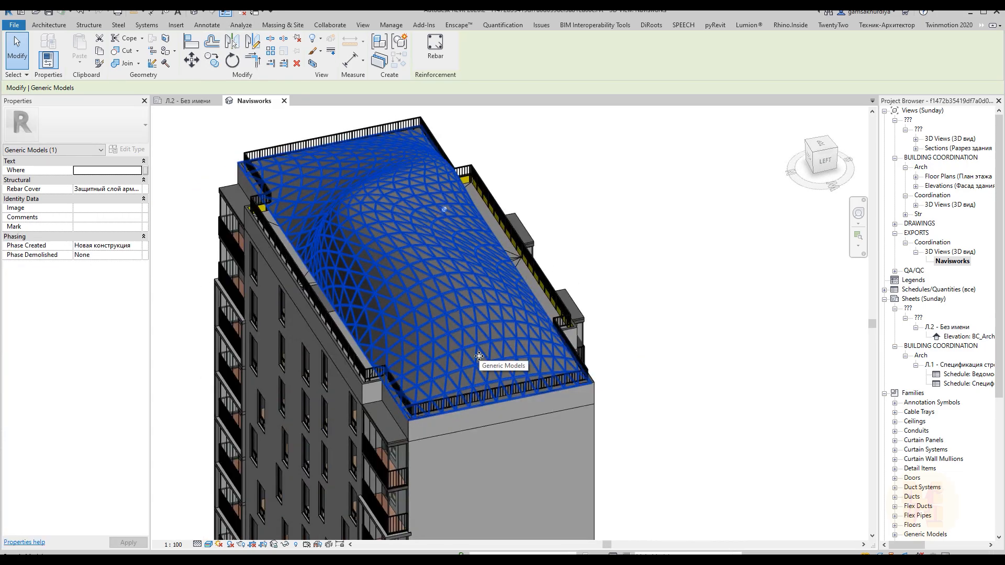
pyautogui.keyDown('shift'); pyautogui.moveTo(423, 321); pyautogui.dragTo(364, 229, button='middle'); pyautogui.keyUp('shift')
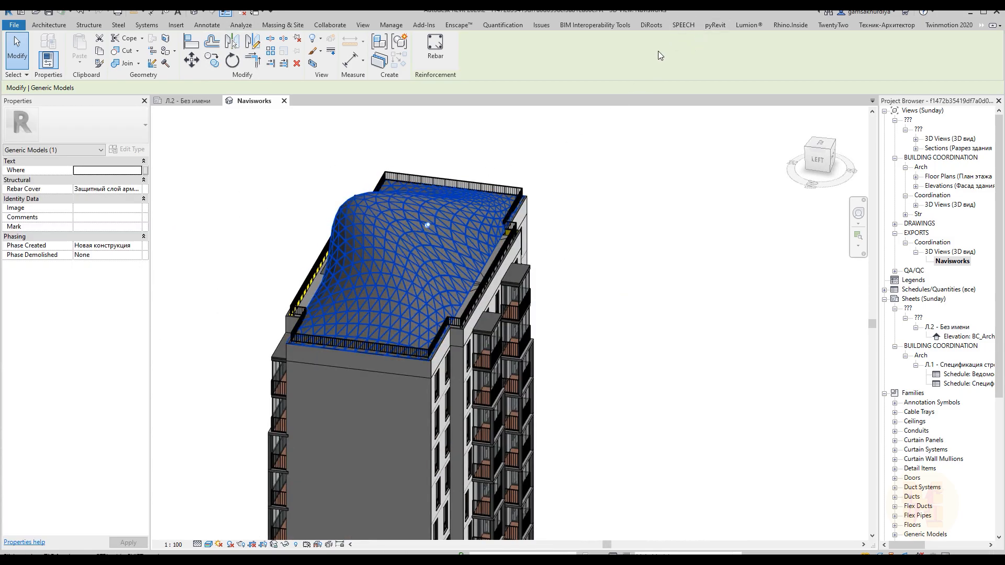
# Reopen Rhino and raise the upper control point of the roof curve nearer the front edge to reshape the roof.
pyautogui.click(789, 25)
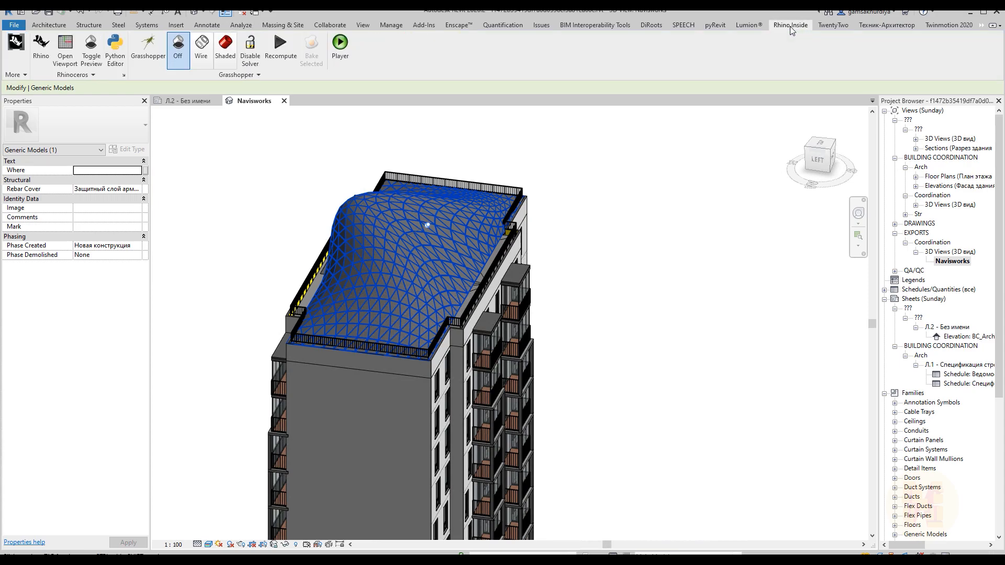
pyautogui.click(41, 47)
pyautogui.scroll(-10, 669, 253)
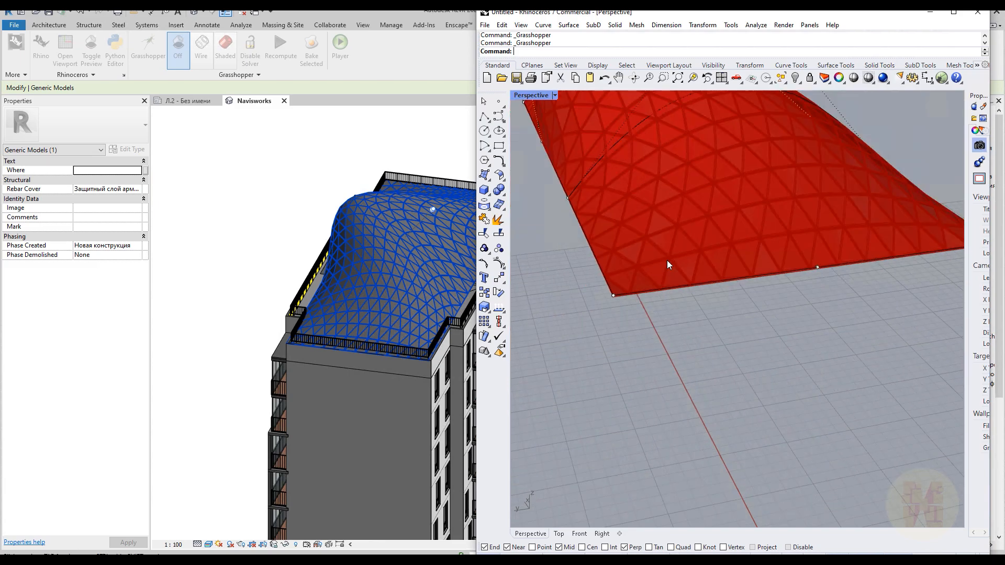
pyautogui.middleClick(623, 337)
pyautogui.middleClick(696, 317)
pyautogui.moveTo(565, 374); pyautogui.dragTo(620, 456, button='right')
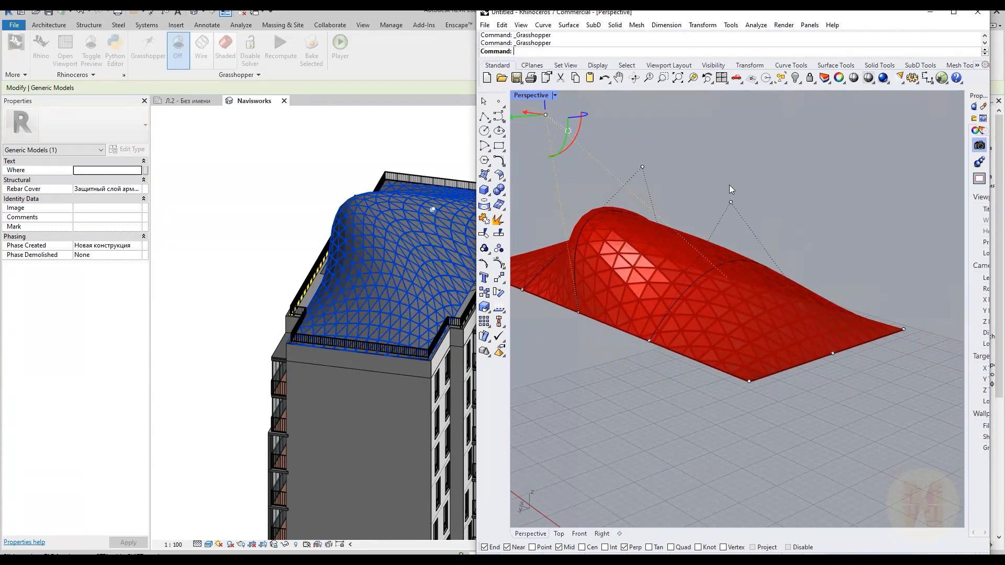
pyautogui.click(731, 203)
pyautogui.moveTo(729, 175); pyautogui.dragTo(746, 95)
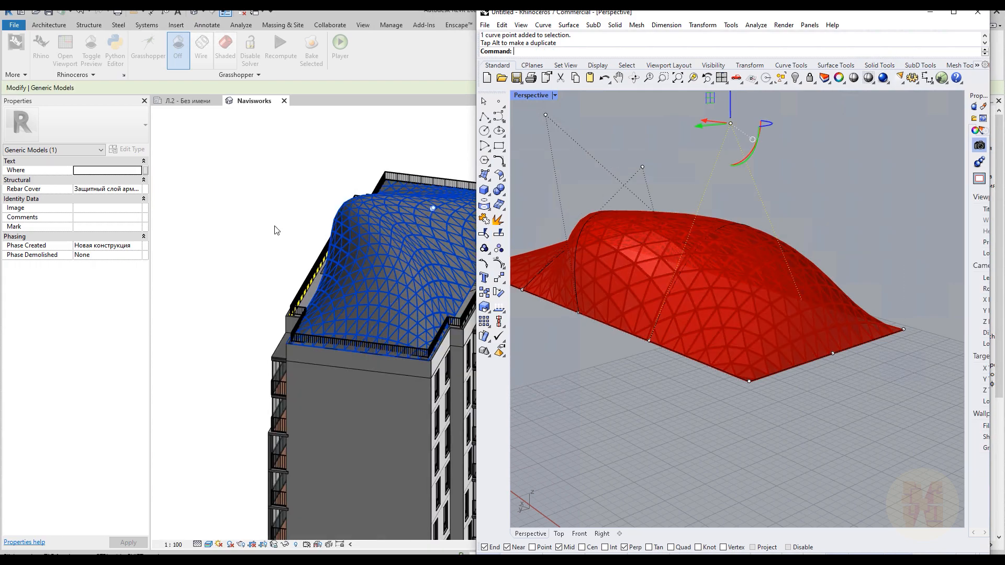
# Examine the reshaped roof in the Revit 3D view from the front, the back and the whole building.
pyautogui.moveTo(351, 159); pyautogui.dragTo(307, 165, button='middle')
pyautogui.keyDown('shift'); pyautogui.moveTo(306, 165); pyautogui.dragTo(240, 231, button='middle'); pyautogui.keyUp('shift')
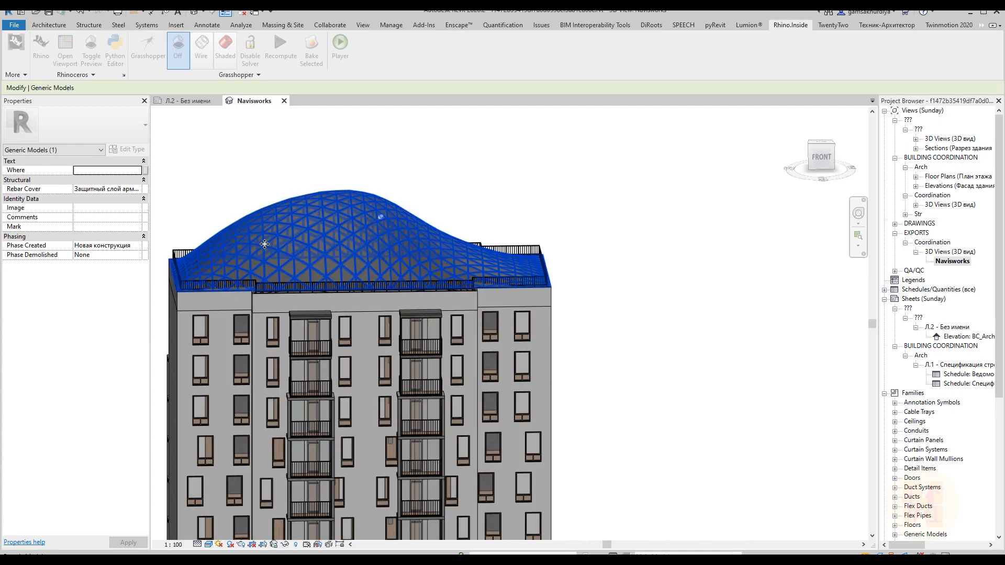
pyautogui.keyDown('shift'); pyautogui.moveTo(399, 198); pyautogui.dragTo(488, 264, button='middle'); pyautogui.keyUp('shift')
pyautogui.keyDown('shift'); pyautogui.moveTo(611, 256); pyautogui.dragTo(800, 321, button='middle'); pyautogui.keyUp('shift')
pyautogui.scroll(2, 355, 261)
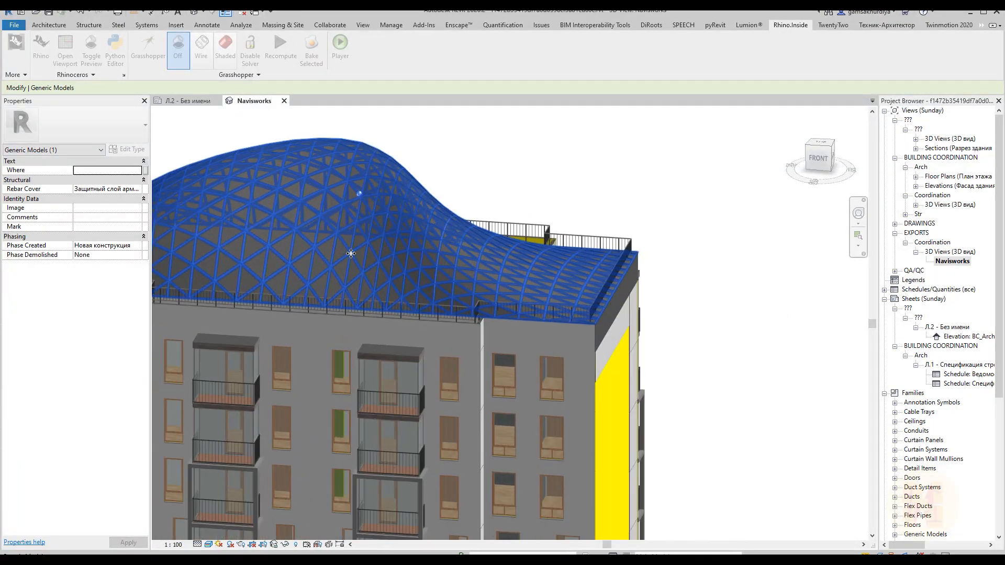
pyautogui.scroll(-1, 370, 242)
pyautogui.keyDown('shift'); pyautogui.moveTo(724, 330); pyautogui.dragTo(522, 288, button='middle'); pyautogui.keyUp('shift')
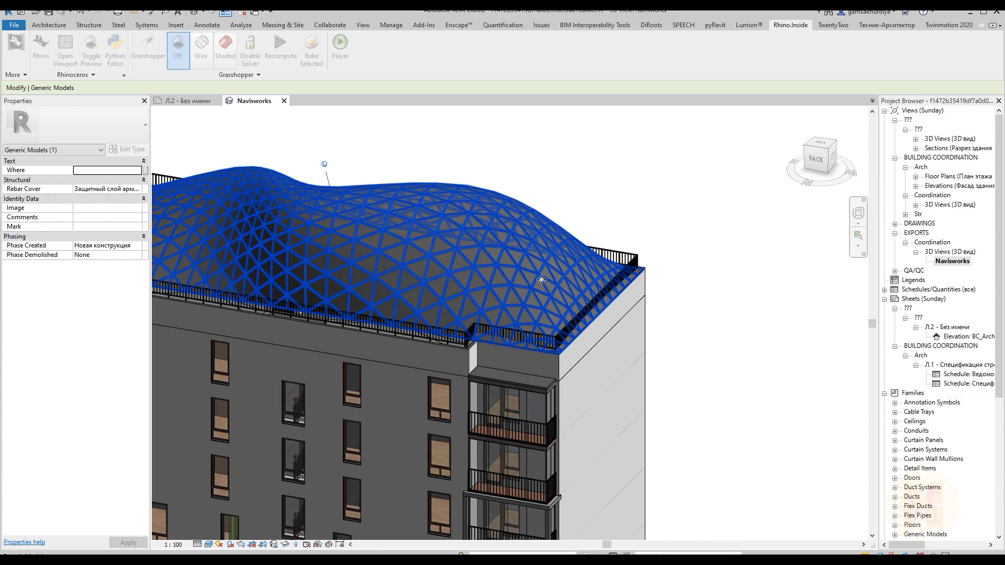
pyautogui.moveTo(715, 296)
pyautogui.keyDown('shift'); pyautogui.mouseDown(button='middle')
pyautogui.moveTo(610, 298)
pyautogui.moveTo(591, 279)
pyautogui.moveTo(713, 308)
pyautogui.mouseUp(button='middle'); pyautogui.keyUp('shift')
pyautogui.scroll(-3, 715, 311)
pyautogui.moveTo(721, 403); pyautogui.dragTo(587, 331, button='middle')
pyautogui.scroll(-2, 600, 333)
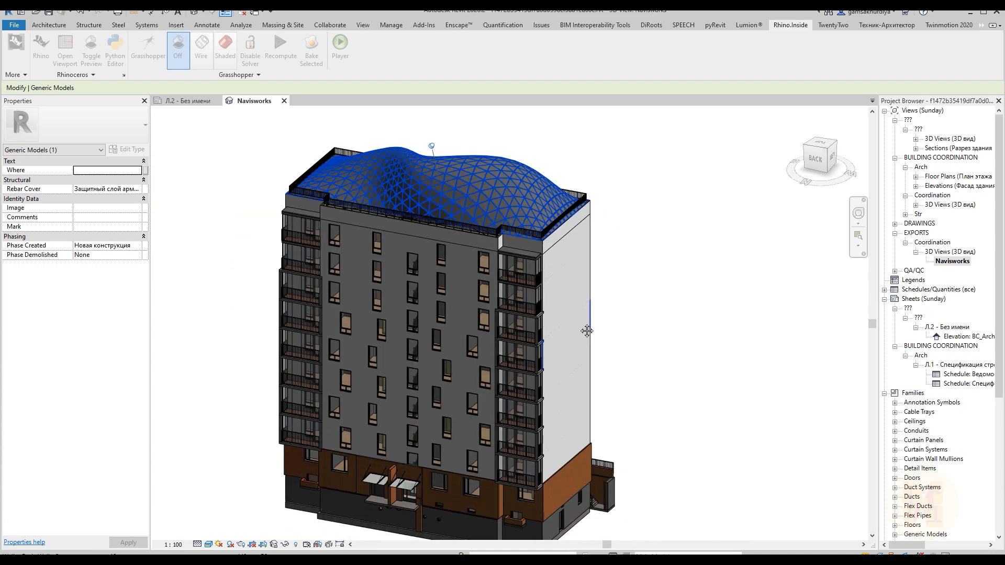